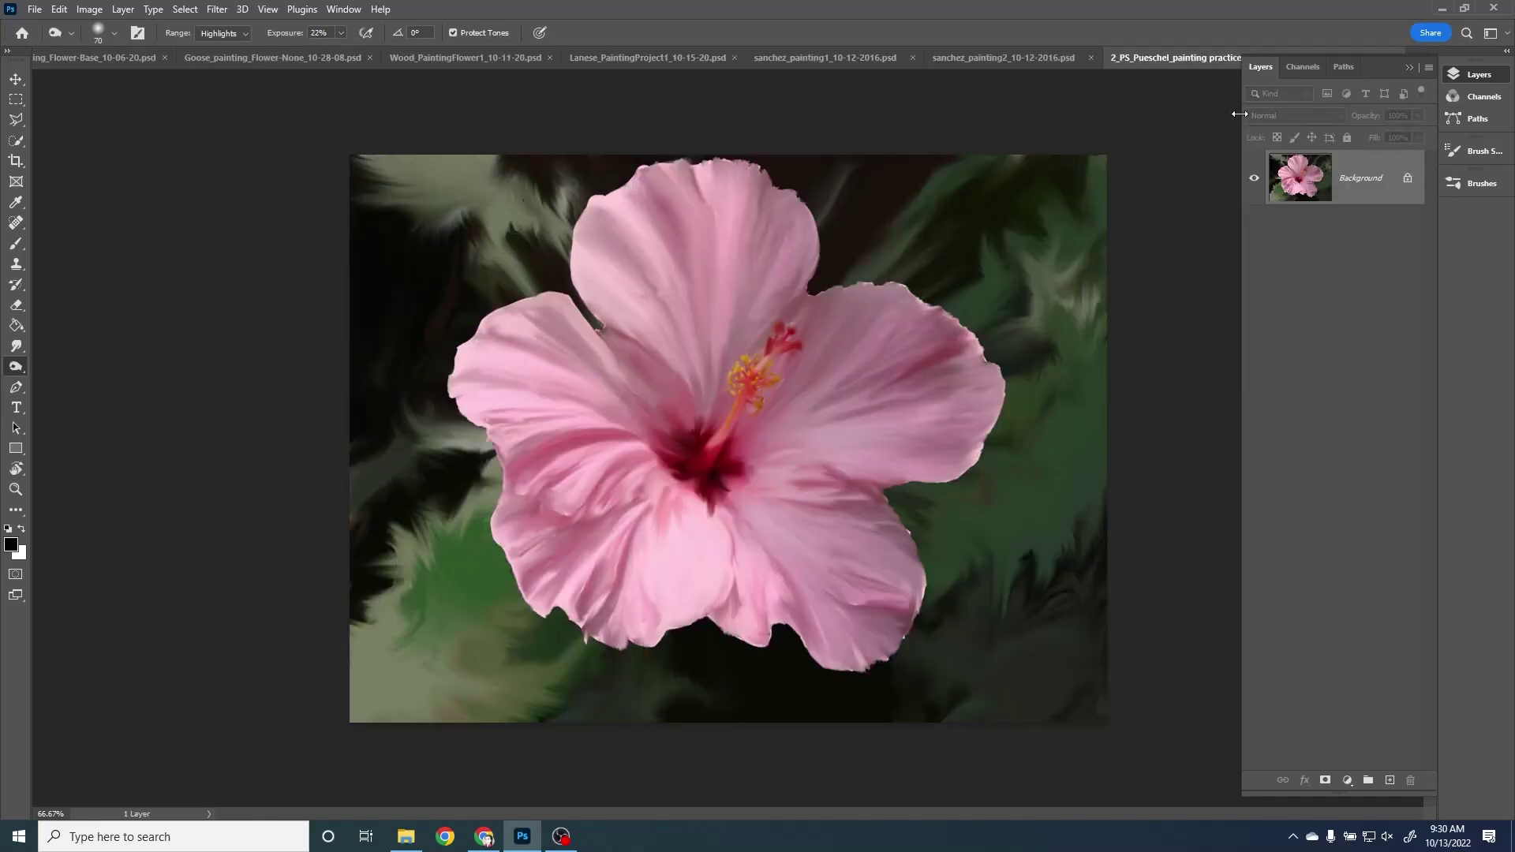
Make the Layers panel narrower and shorter so it covers less of the canvas
{"action": "left_click_drag", "start_coordinate": [1241, 112], "coordinate": [1252, 112]}
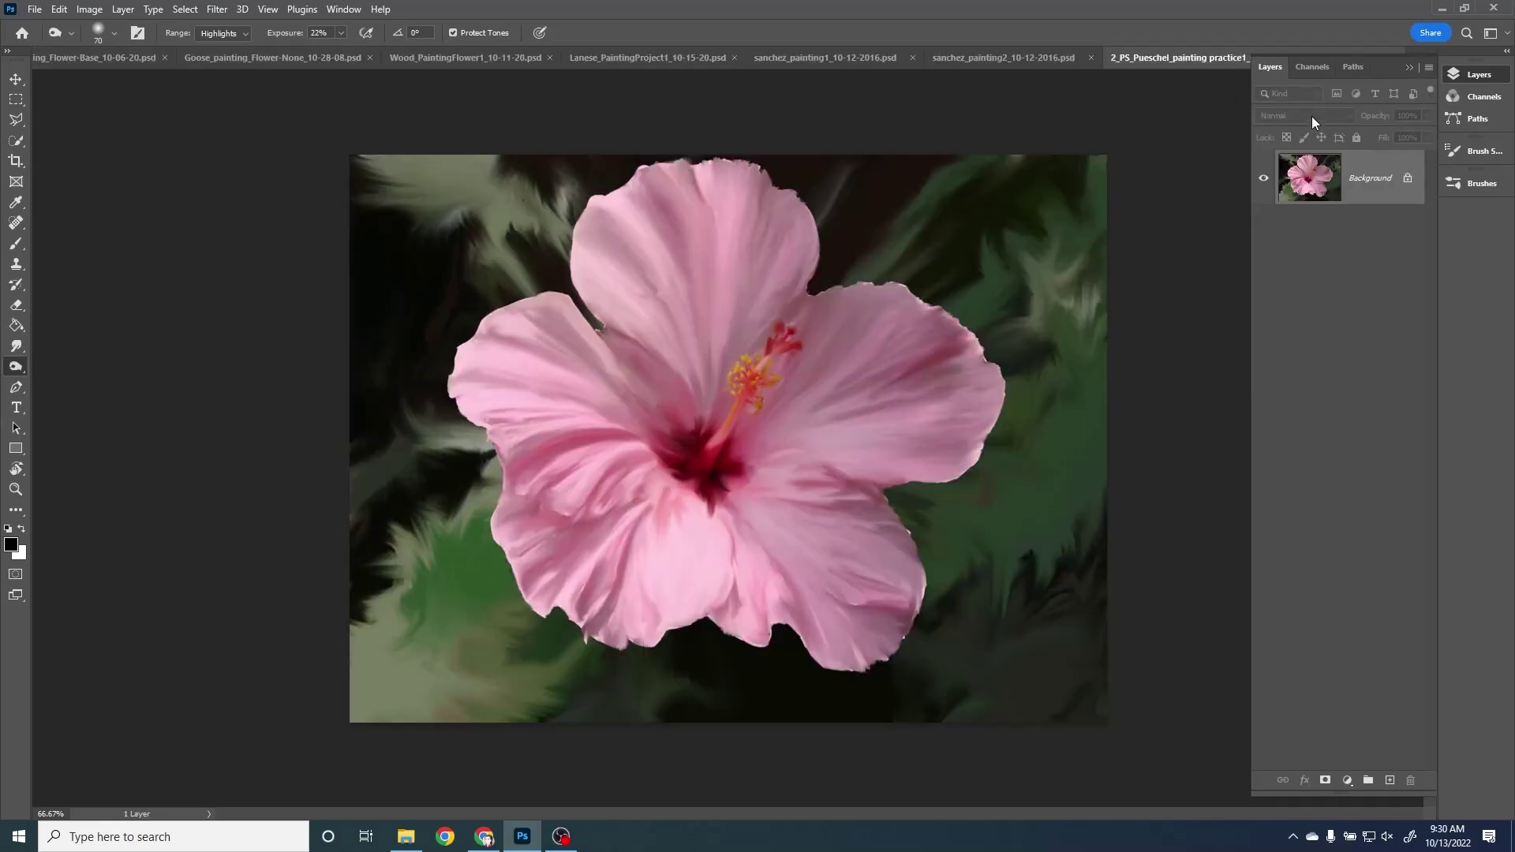
{"action": "left_click_drag", "start_coordinate": [1350, 53], "coordinate": [1351, 257]}
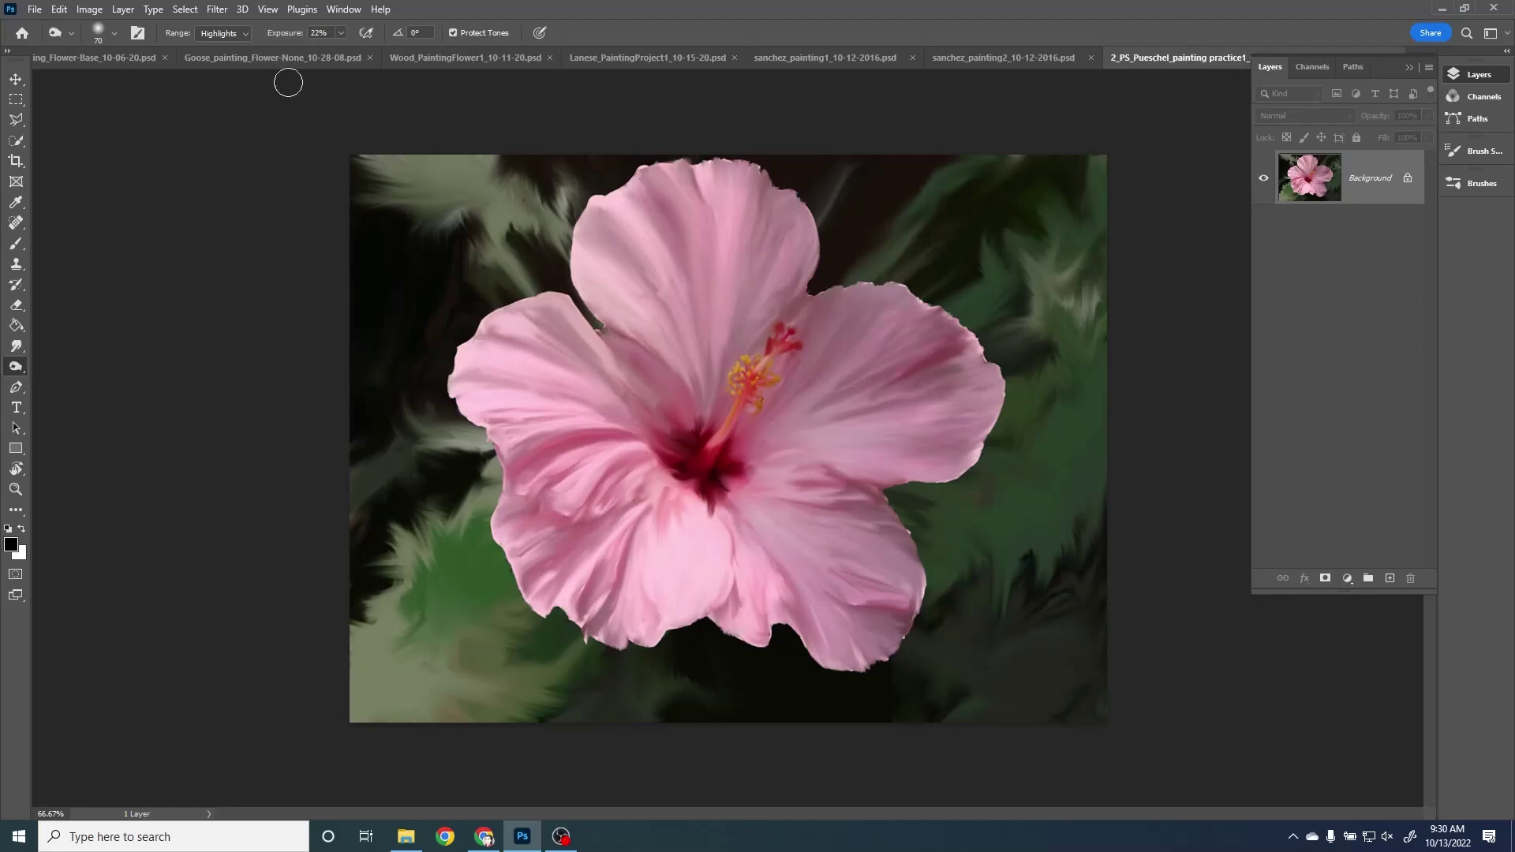
Look through the open hibiscus and butterfly example paintings, collapsing the Layers panel to see the artwork
{"action": "left_click", "coordinate": [106, 58]}
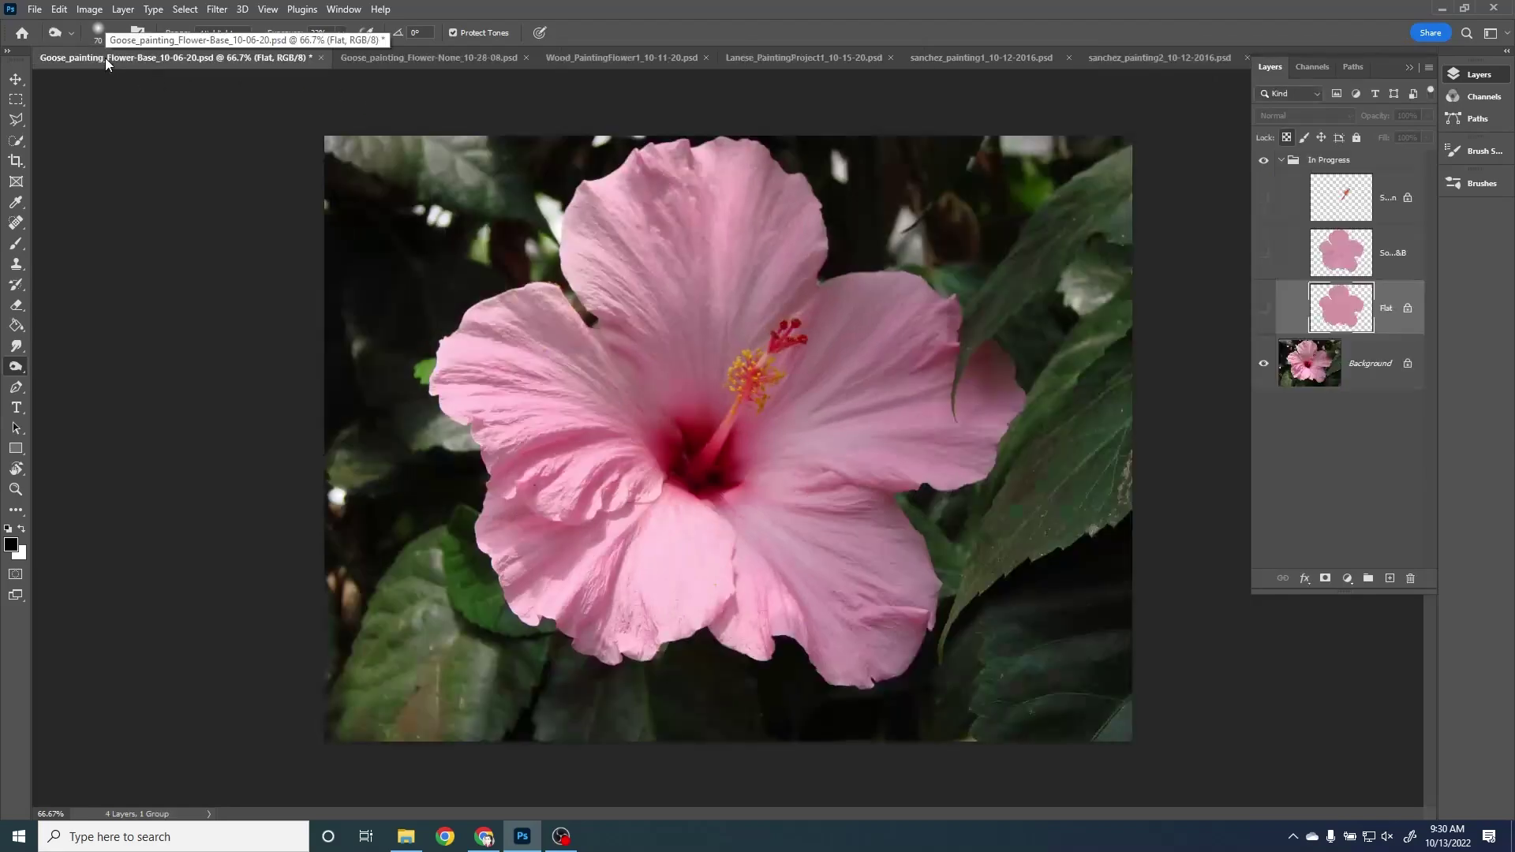
{"action": "left_click", "coordinate": [592, 59]}
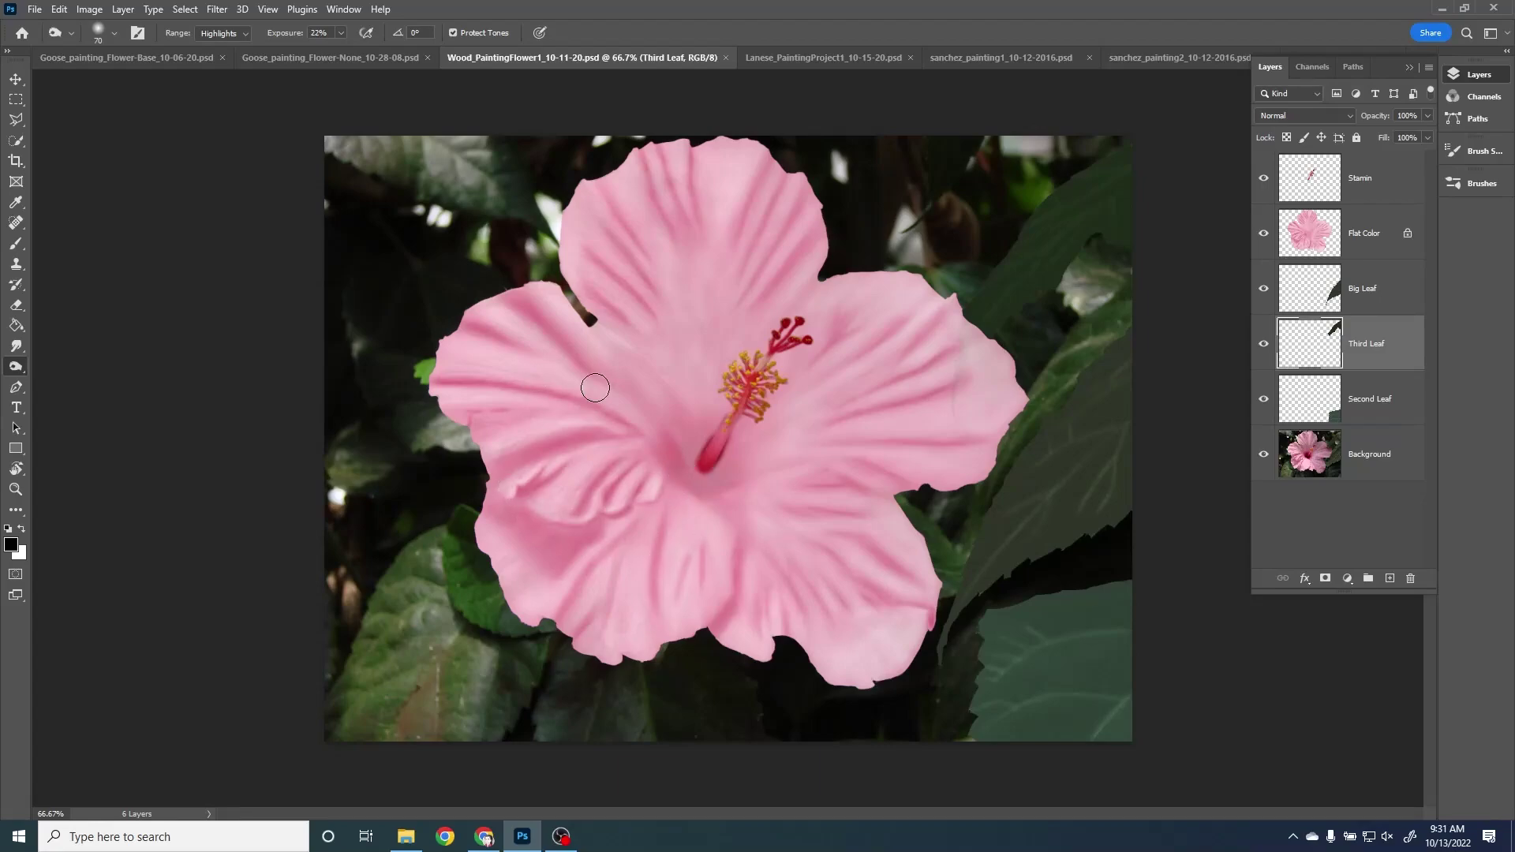
{"action": "left_click", "coordinate": [797, 55]}
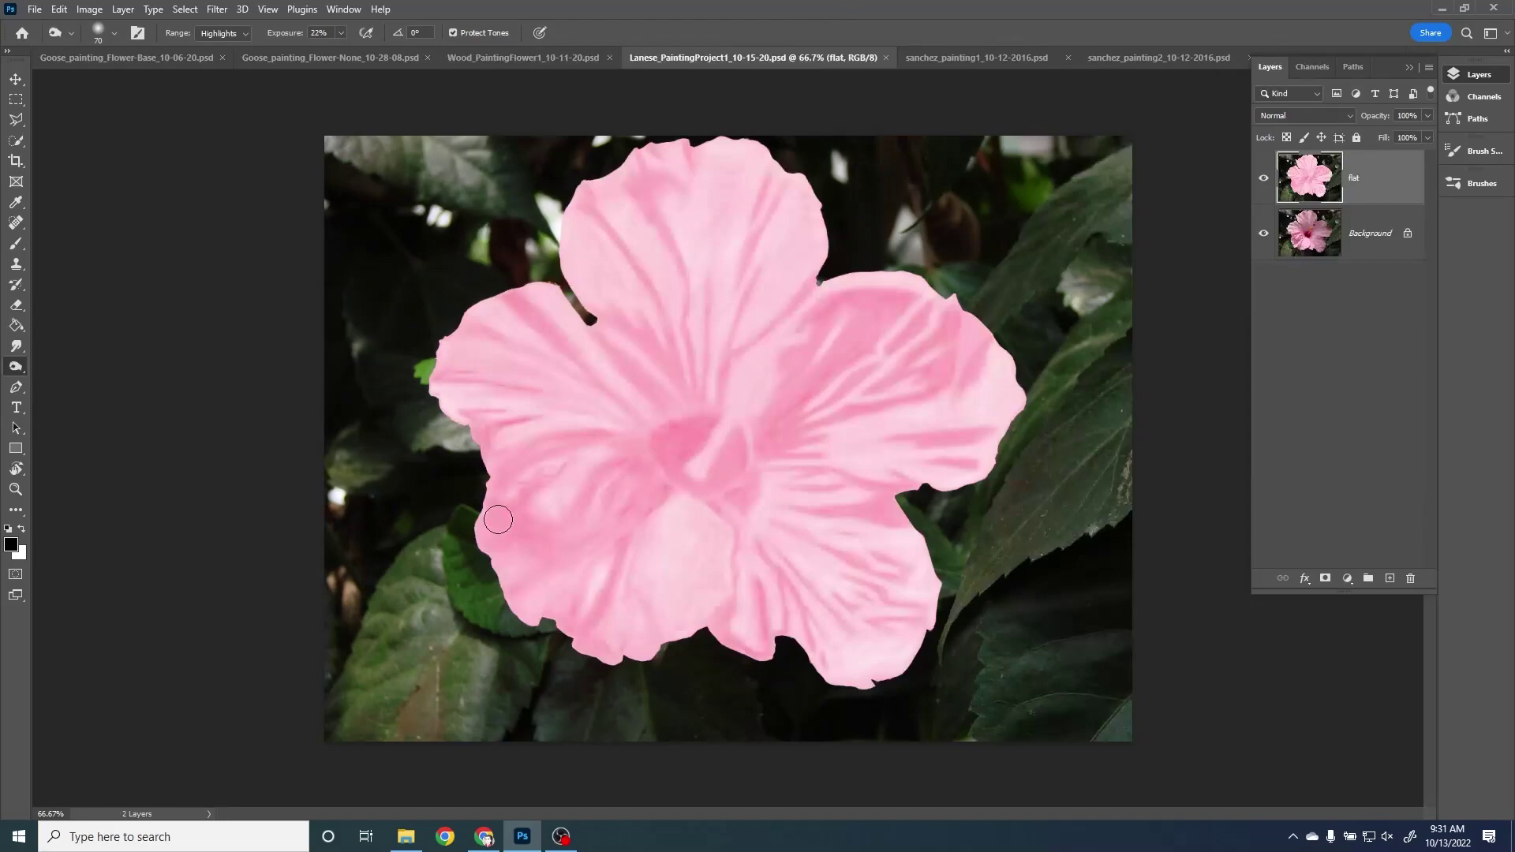
{"action": "left_click", "coordinate": [991, 59]}
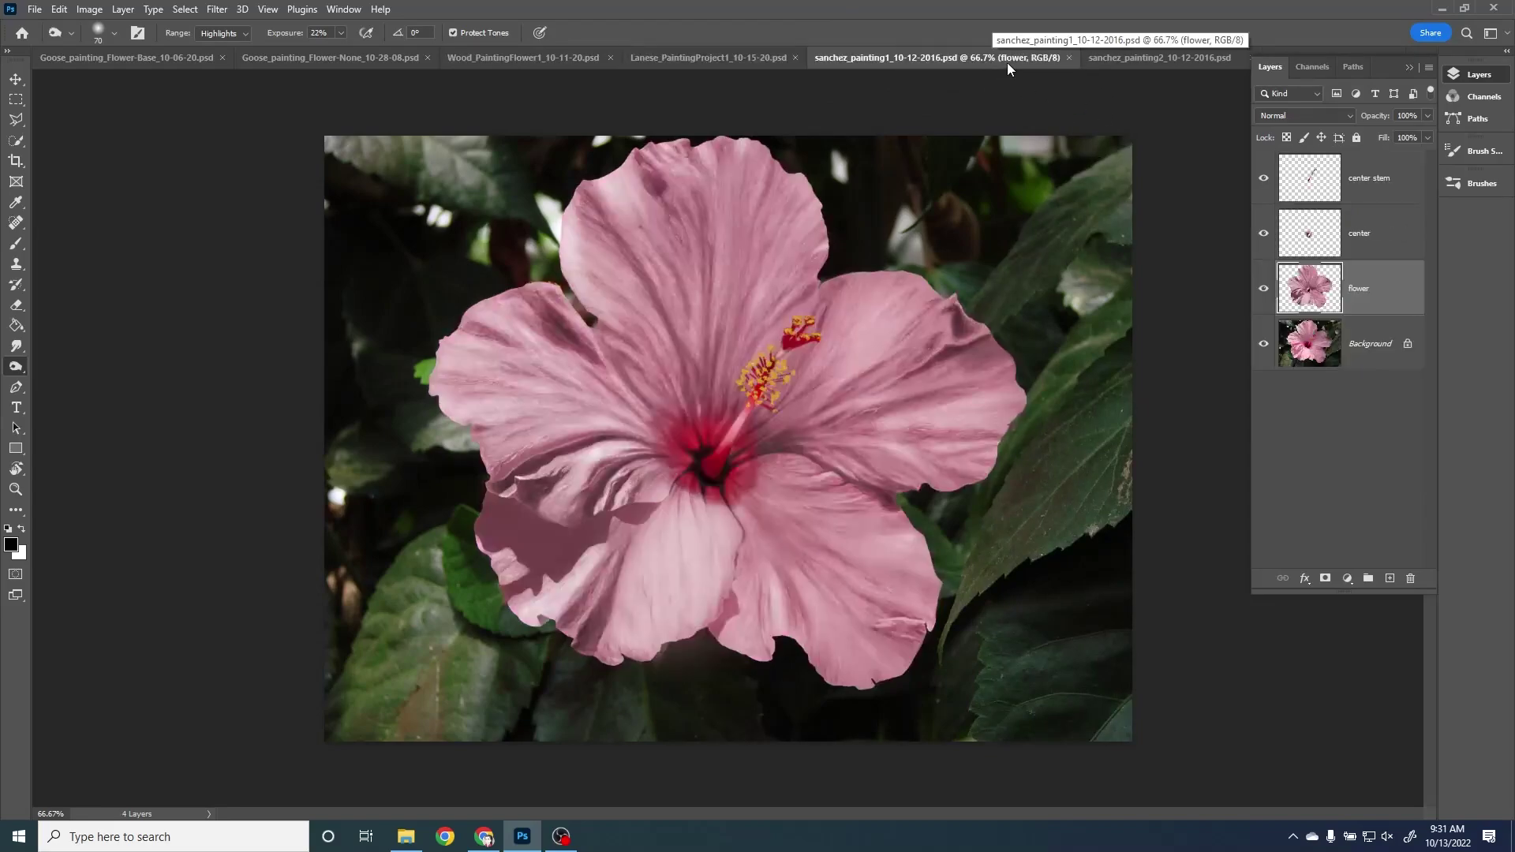
{"action": "left_click", "coordinate": [1408, 68]}
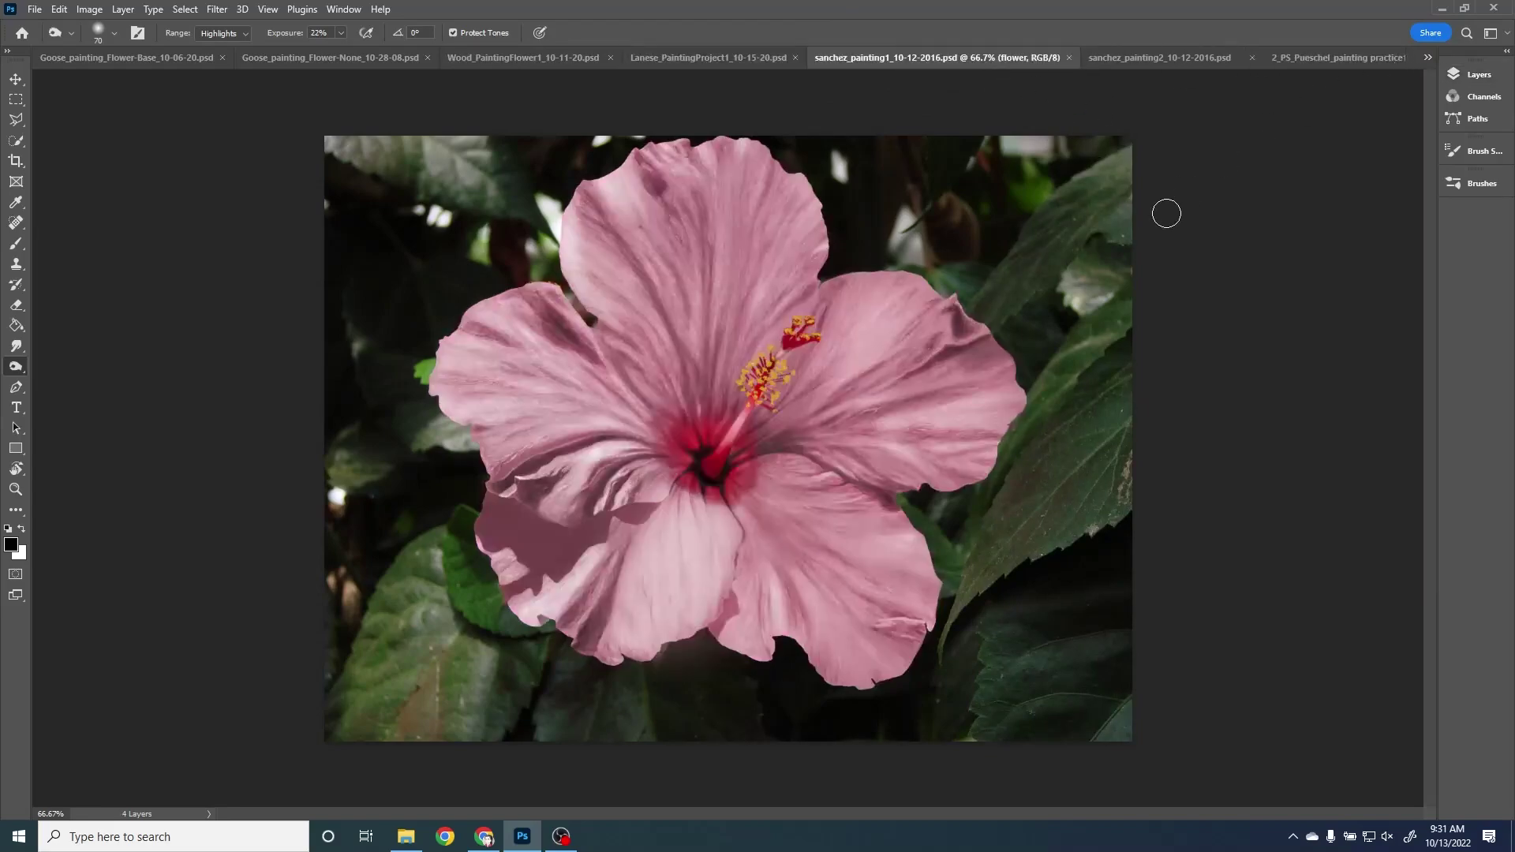
{"action": "left_click", "coordinate": [1163, 61]}
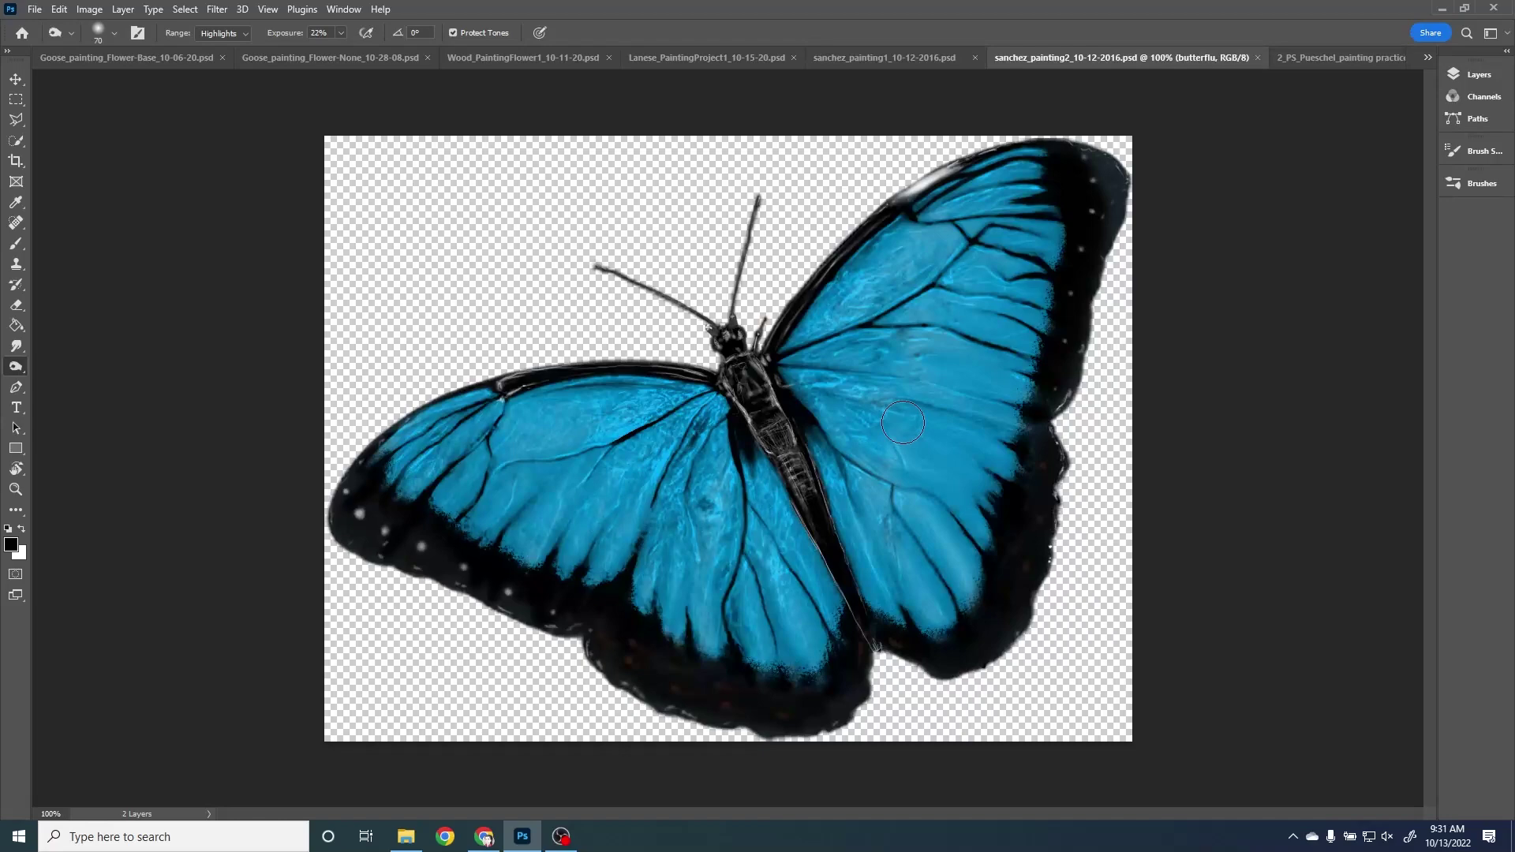
{"action": "left_click", "coordinate": [1302, 62]}
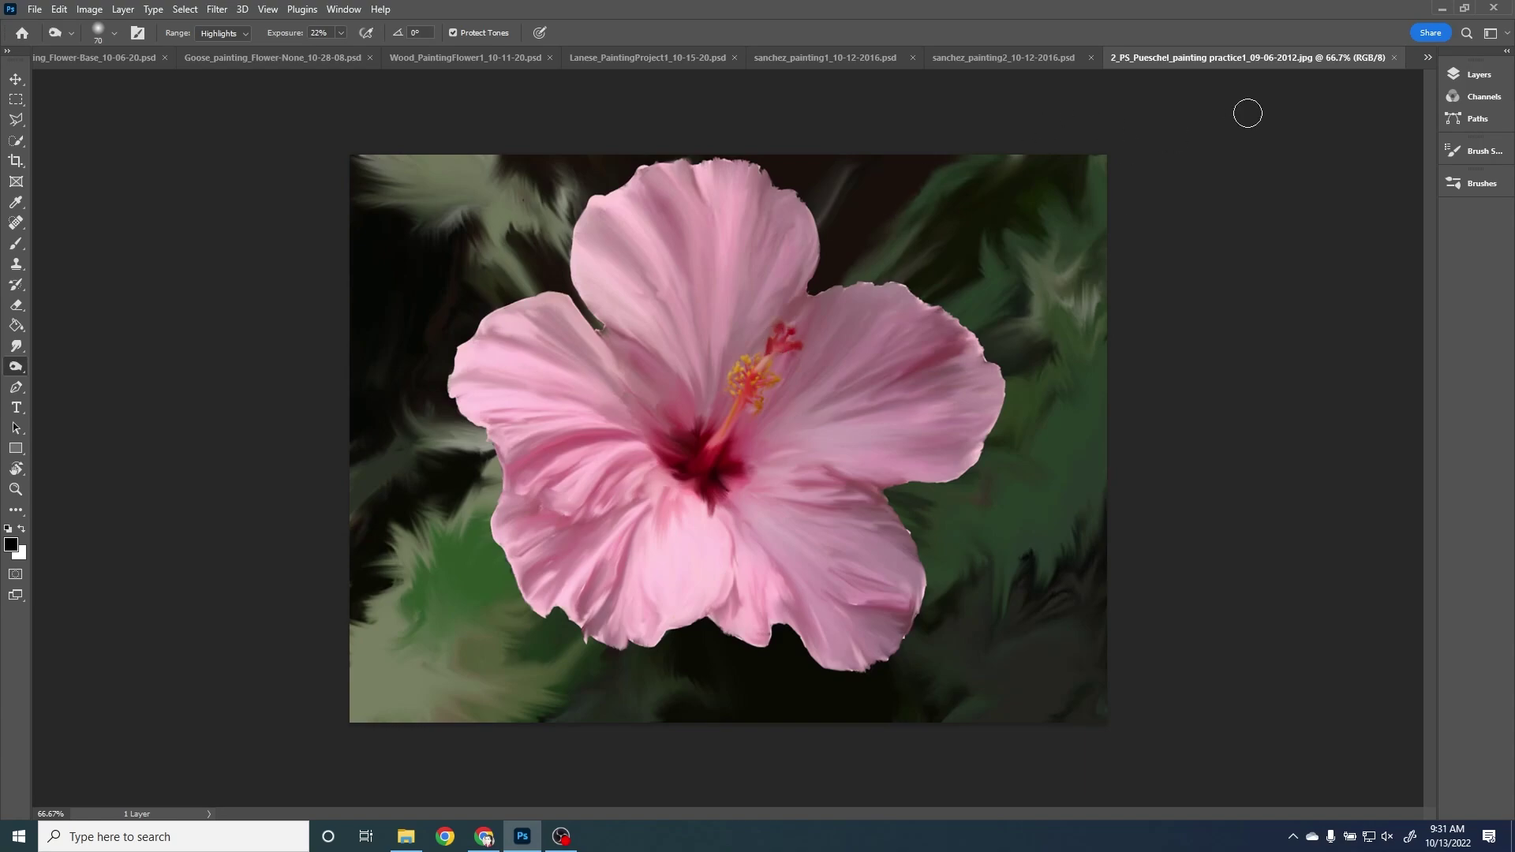
Close the five finished example paintings, keeping the Flower-Base and Flower-None documents open, and show the Layers panel again
{"action": "left_click", "coordinate": [1394, 59]}
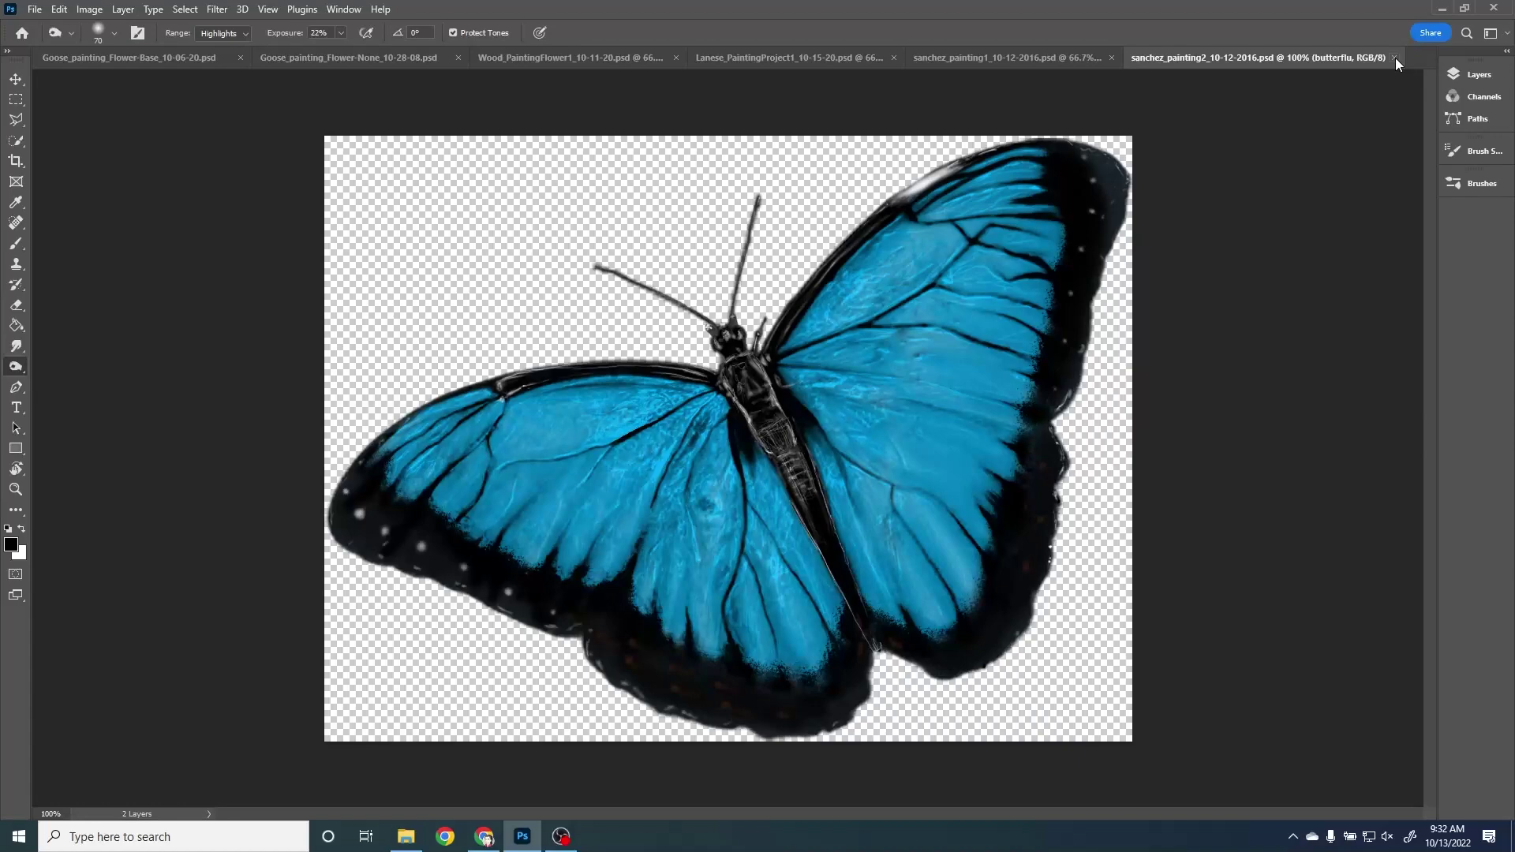
{"action": "left_click", "coordinate": [1394, 58]}
{"action": "left_click", "coordinate": [1395, 56]}
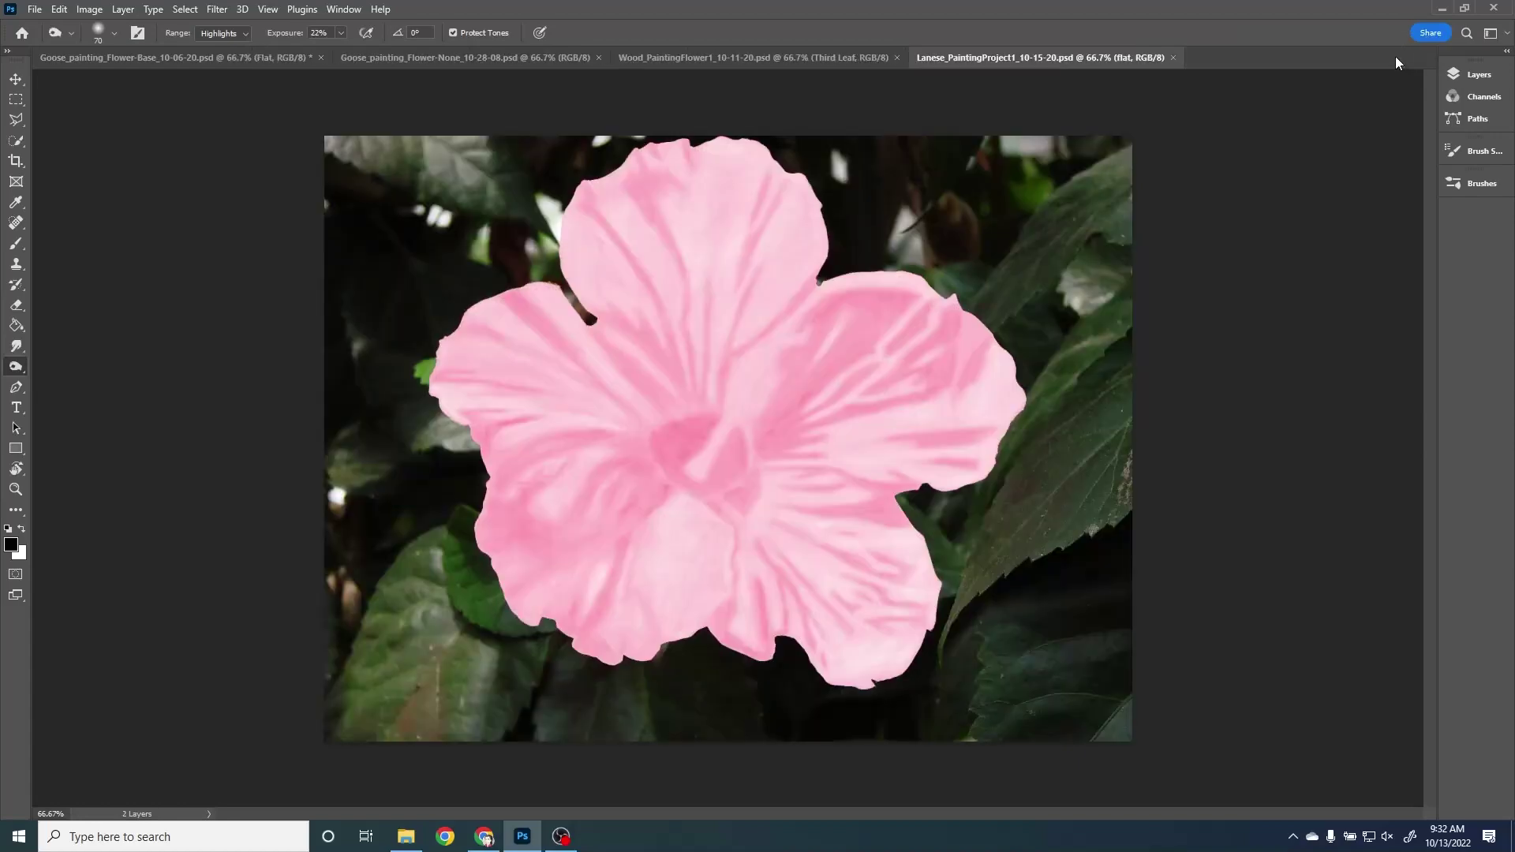
{"action": "left_click", "coordinate": [1175, 58]}
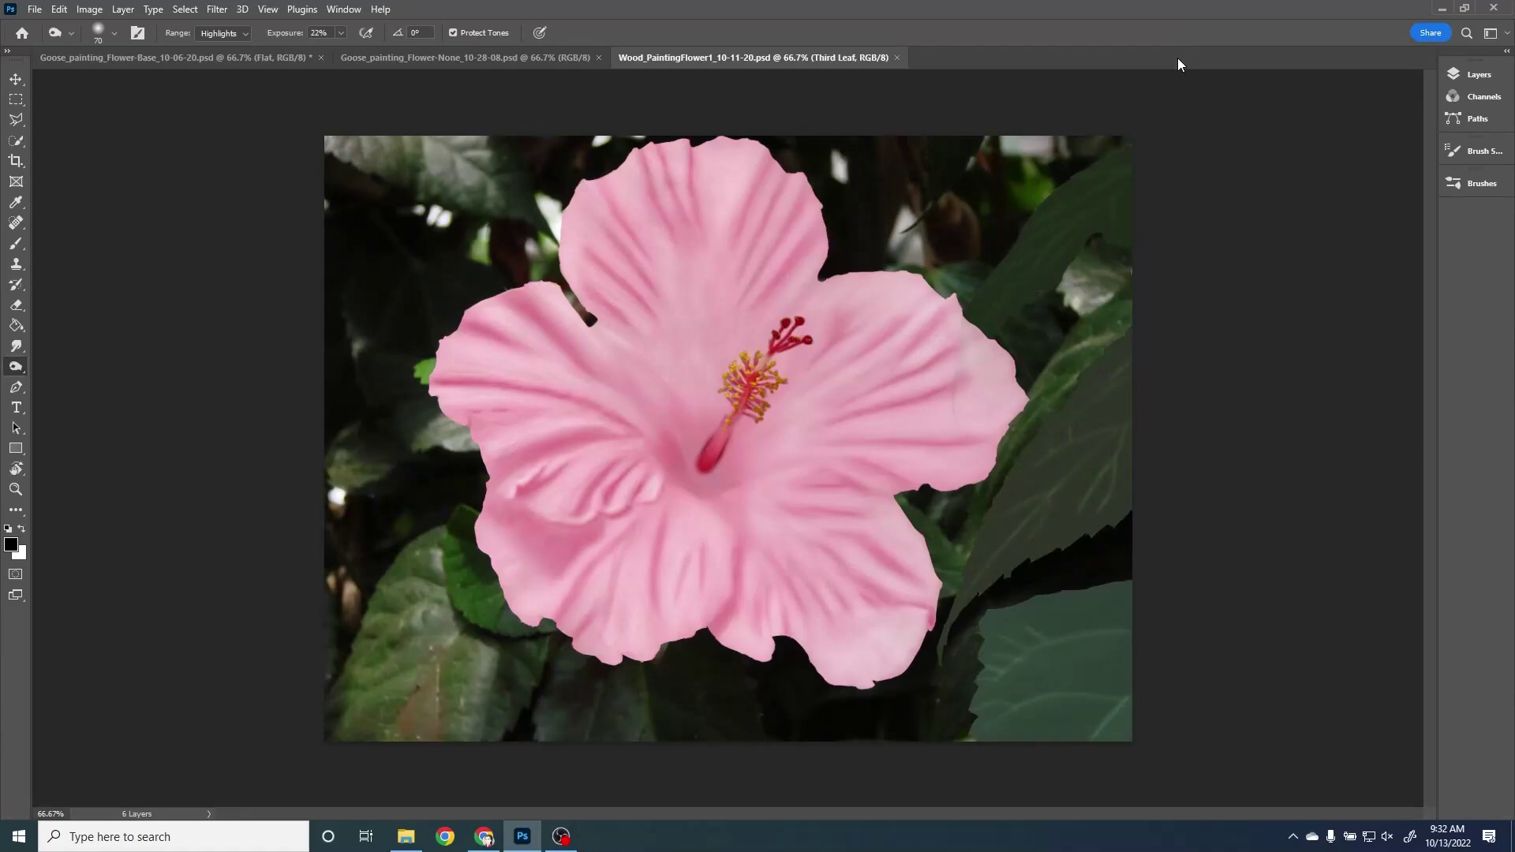
{"action": "left_click", "coordinate": [898, 58]}
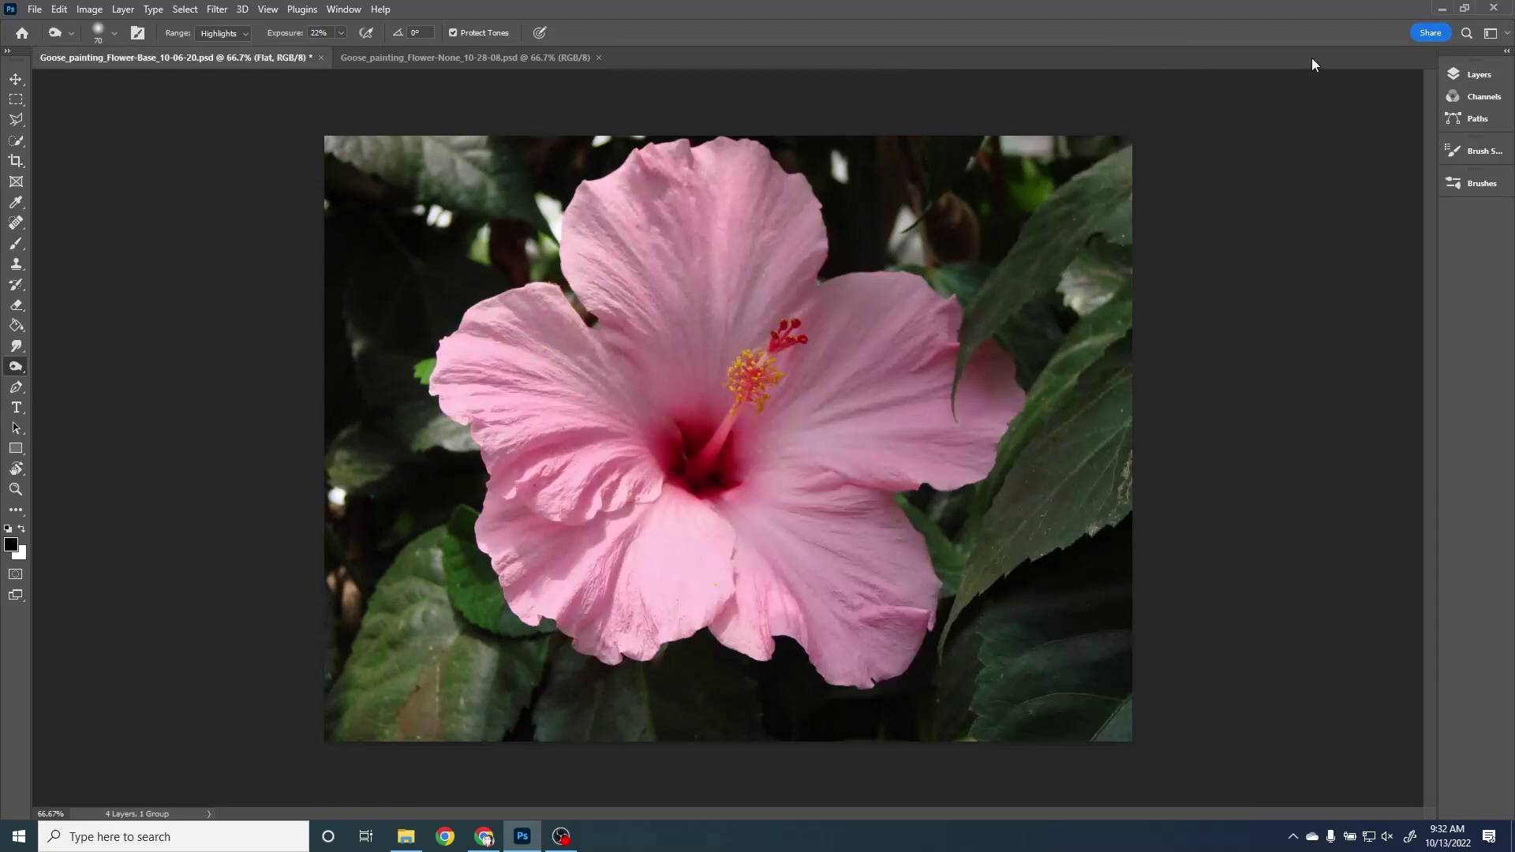
{"action": "left_click", "coordinate": [1469, 74]}
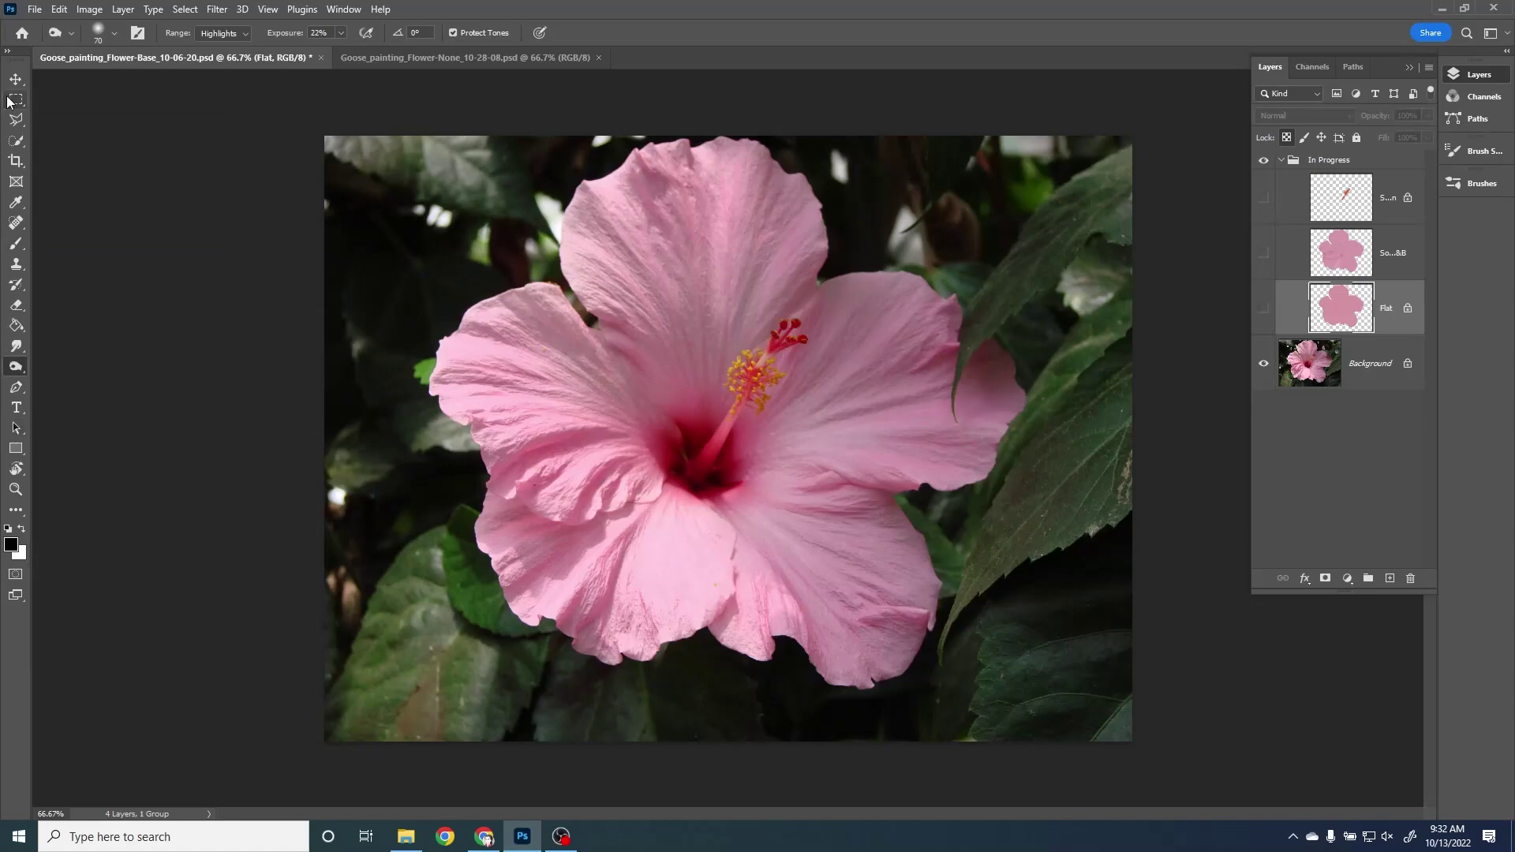
Select the whole pink hibiscus with the Quick Selection tool using a 45 px brush
{"action": "left_click", "coordinate": [15, 142]}
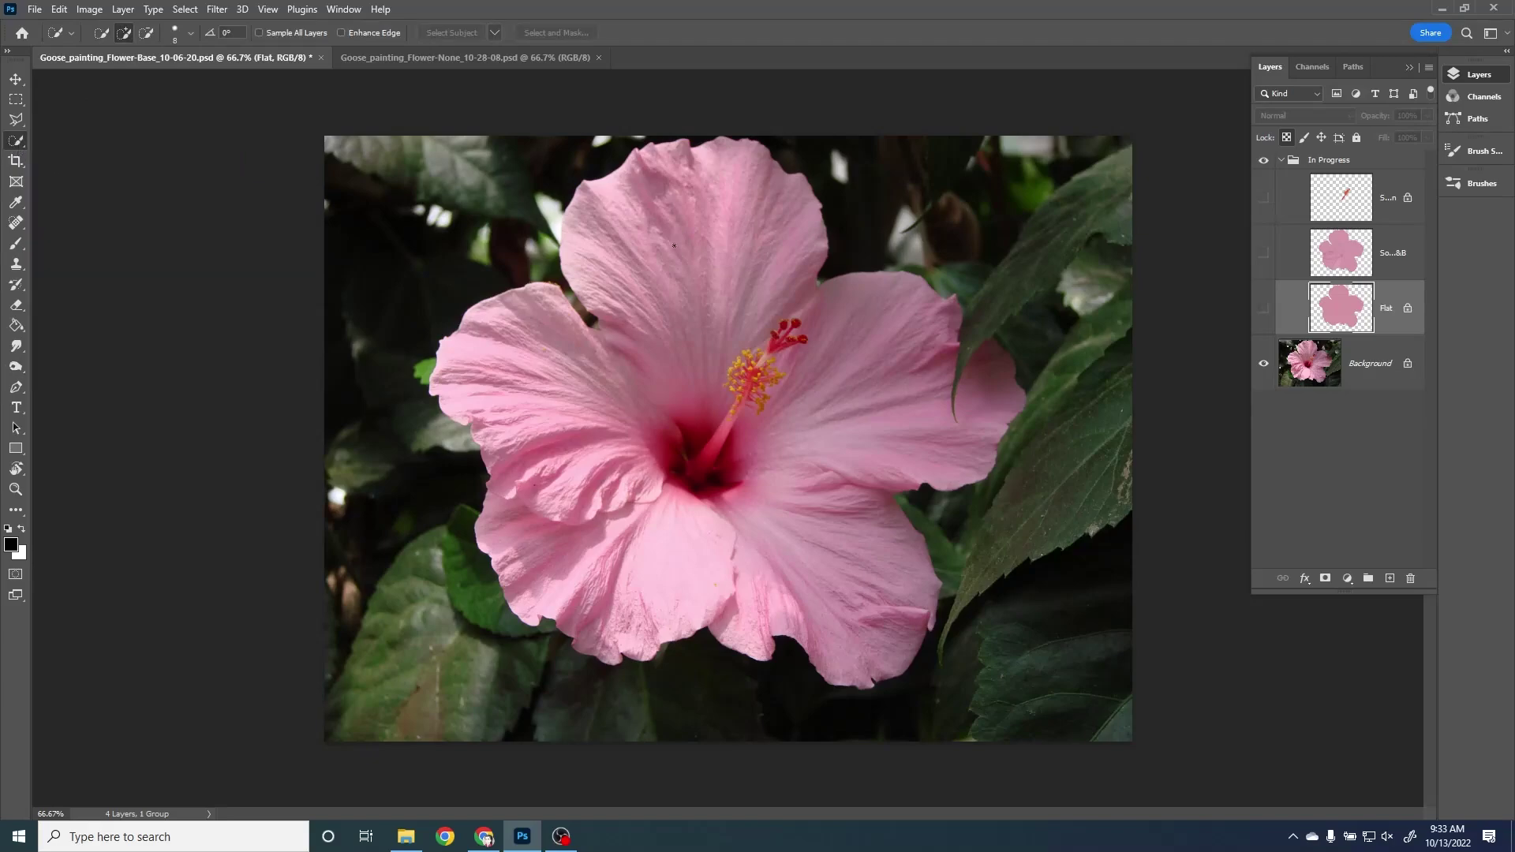
{"action": "key", "text": "bracketright"}
{"action": "key", "text": "bracketright"}
{"action": "key", "text": "bracketright"}
{"action": "key", "text": "bracketright"}
{"action": "key", "text": "bracketright"}
{"action": "key", "text": "bracketright"}
{"action": "key", "text": "bracketright"}
{"action": "key", "text": "bracketright"}
{"action": "left_click_drag", "start_coordinate": [674, 247], "coordinate": [723, 450]}
Examine the selection outline closely along the left and lower petals for places that miss the flower's edge
{"action": "key", "text": "ctrl+plus"}
{"action": "key", "text": "ctrl+plus"}
{"action": "key", "text": "ctrl+plus"}
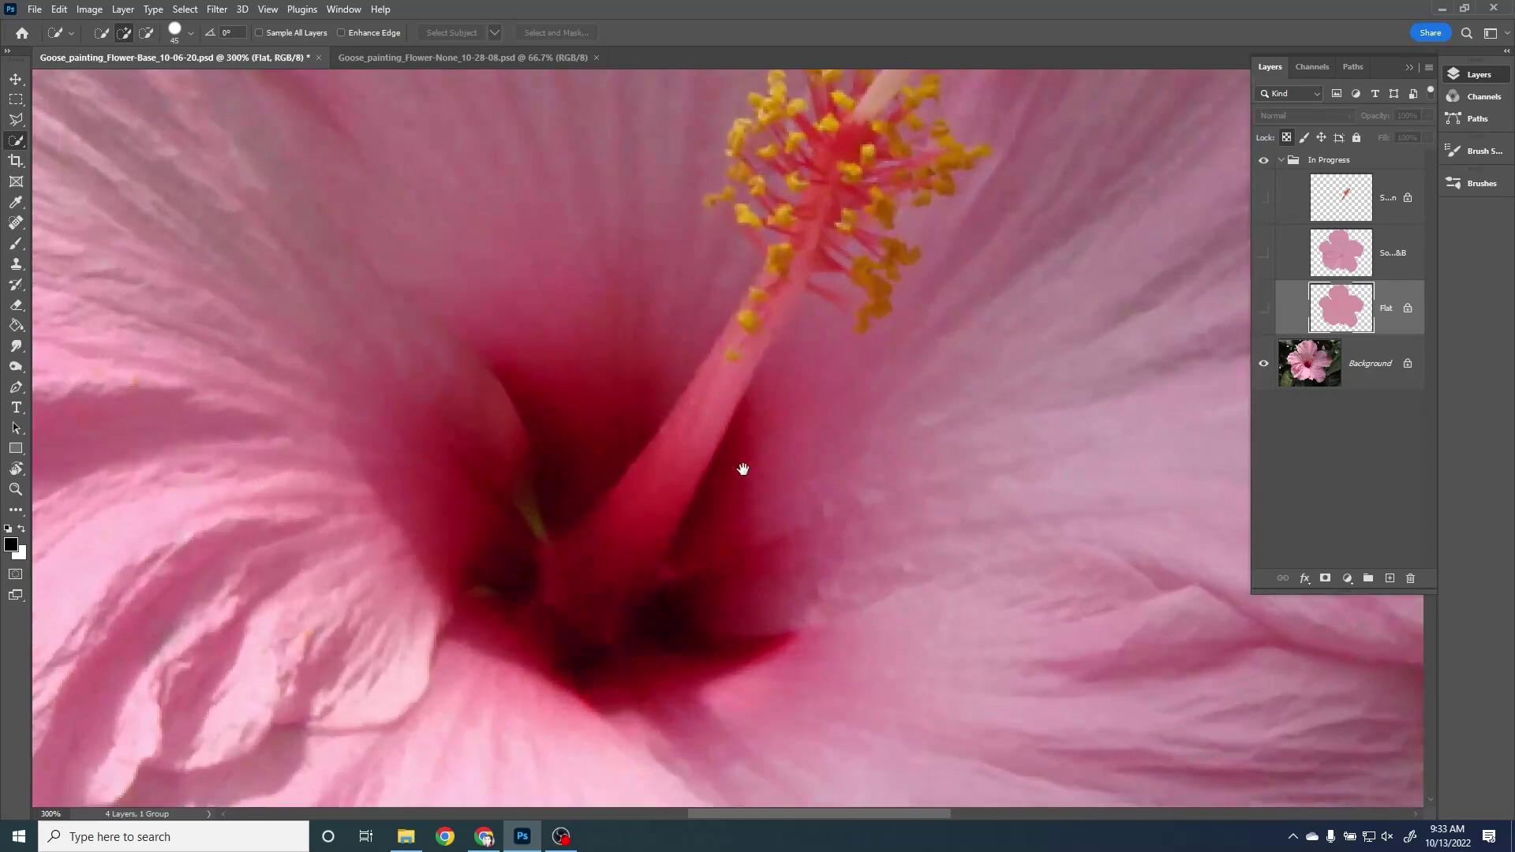
{"action": "left_click_drag", "start_coordinate": [744, 469], "coordinate": [841, 528]}
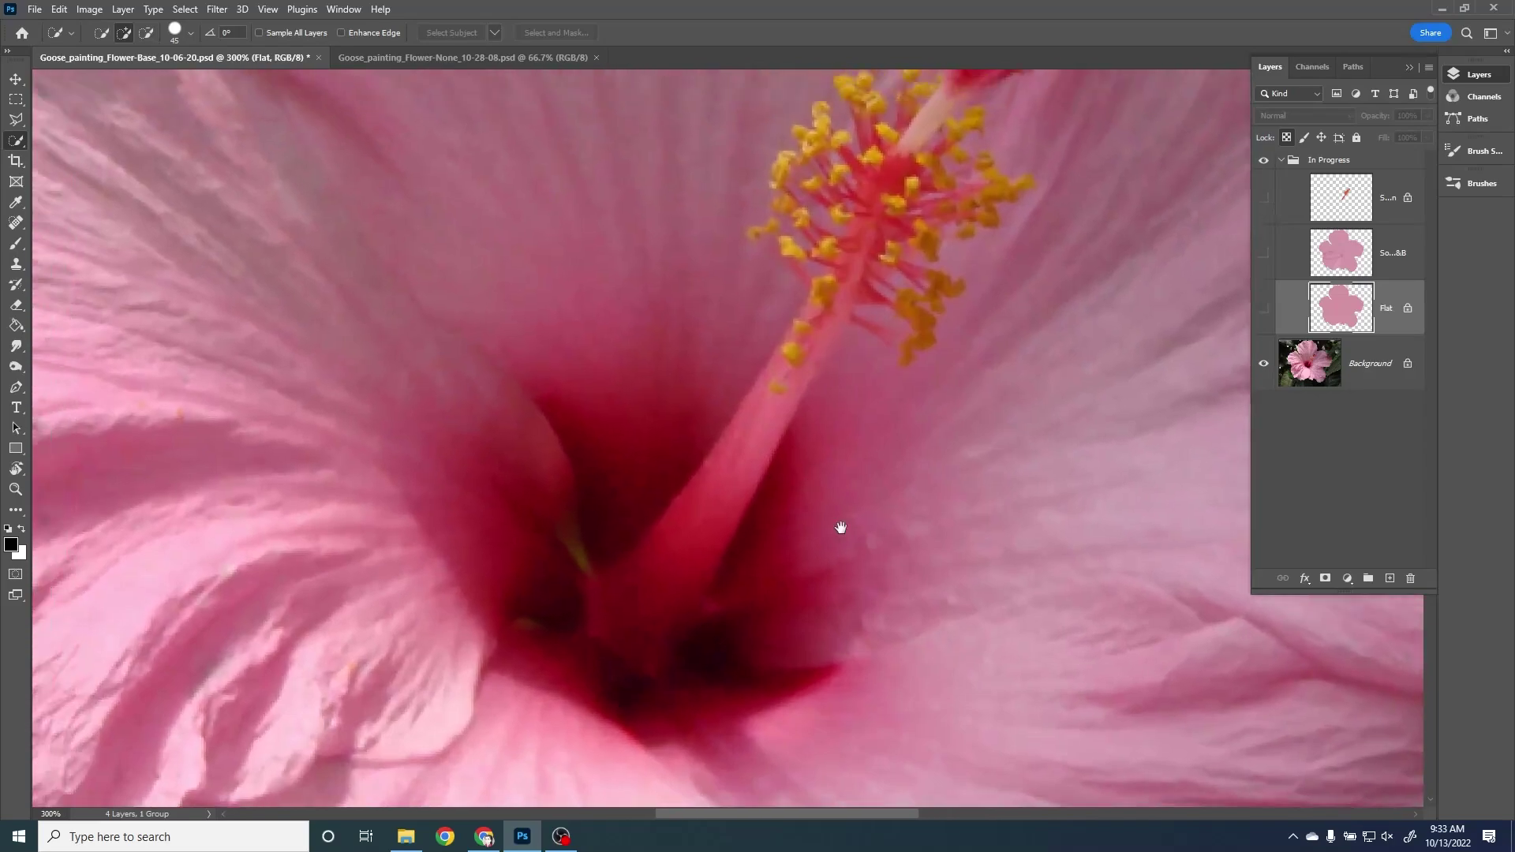
{"action": "left_click_drag", "start_coordinate": [339, 102], "coordinate": [831, 531]}
{"action": "left_click_drag", "start_coordinate": [544, 517], "coordinate": [828, 358]}
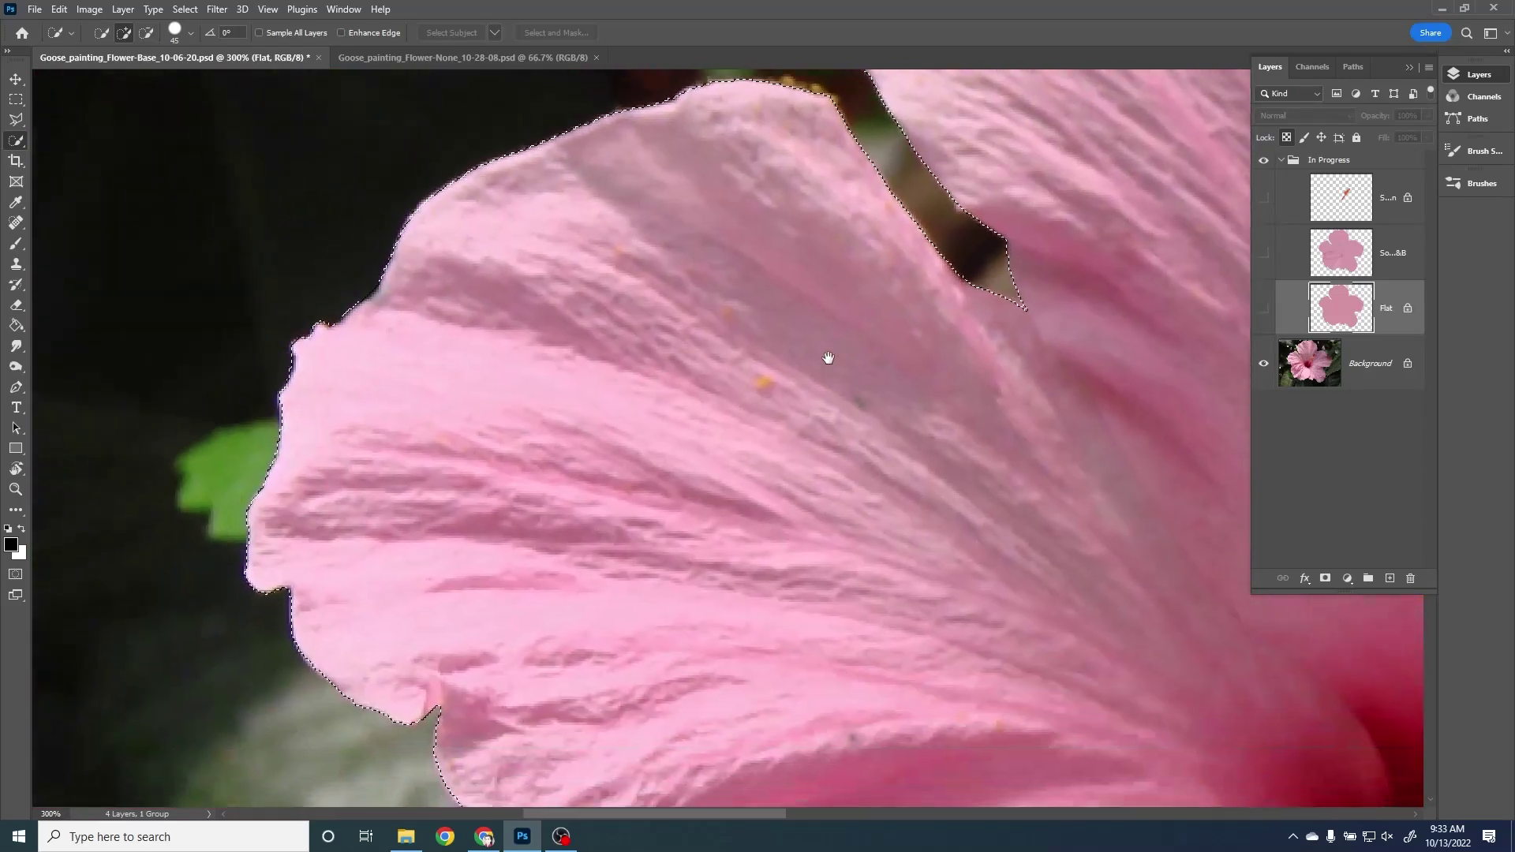
{"action": "mouse_move", "coordinate": [609, 530]}
{"action": "left_mouse_down"}
{"action": "mouse_move", "coordinate": [703, 453]}
{"action": "mouse_move", "coordinate": [711, 427]}
{"action": "left_mouse_up"}
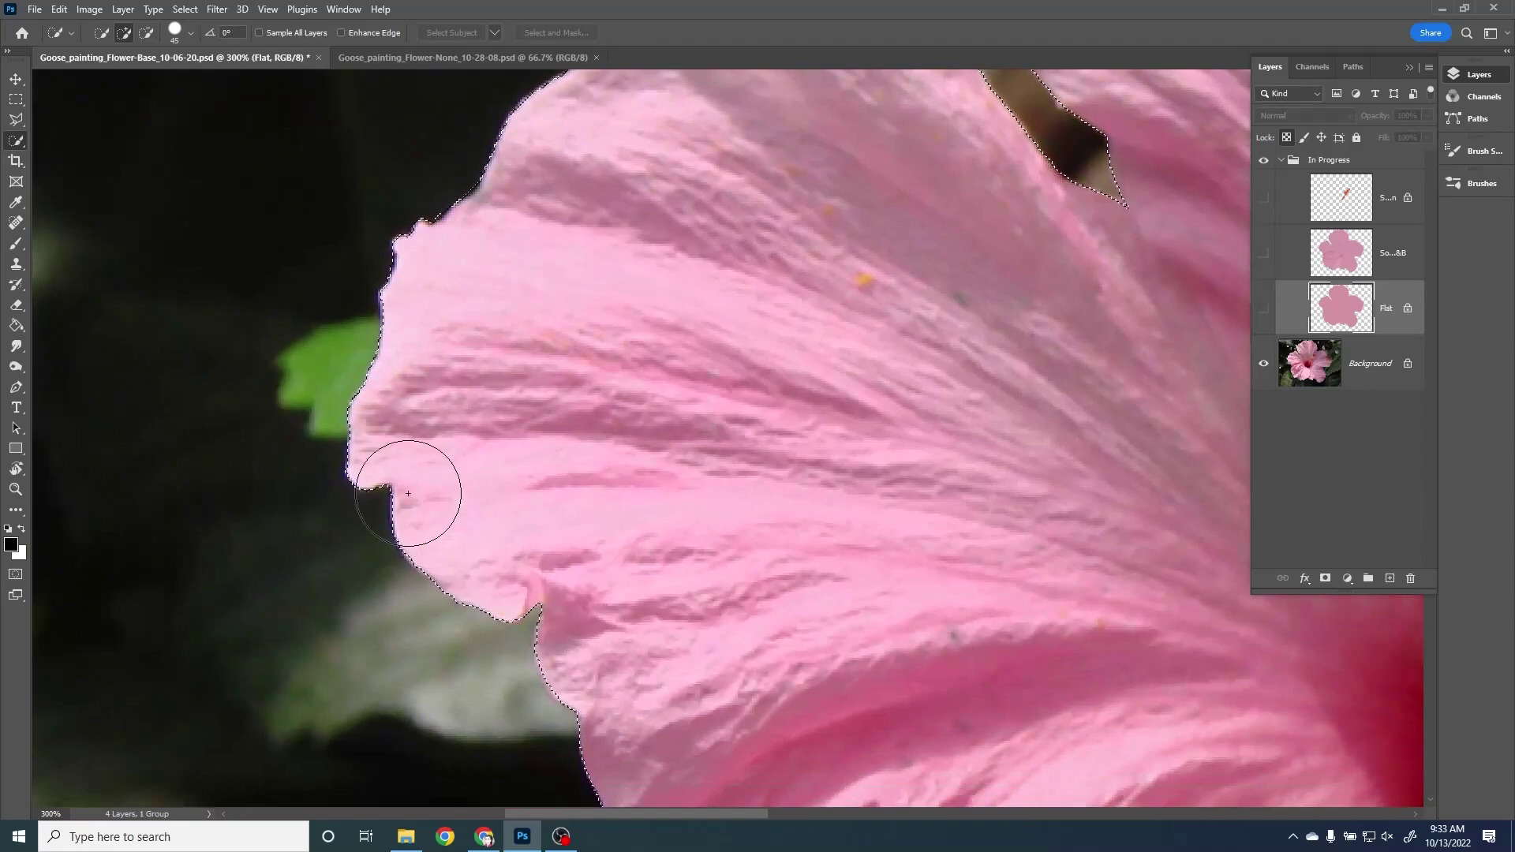
{"action": "left_click_drag", "start_coordinate": [691, 551], "coordinate": [475, 268]}
{"action": "left_click_drag", "start_coordinate": [738, 708], "coordinate": [599, 367]}
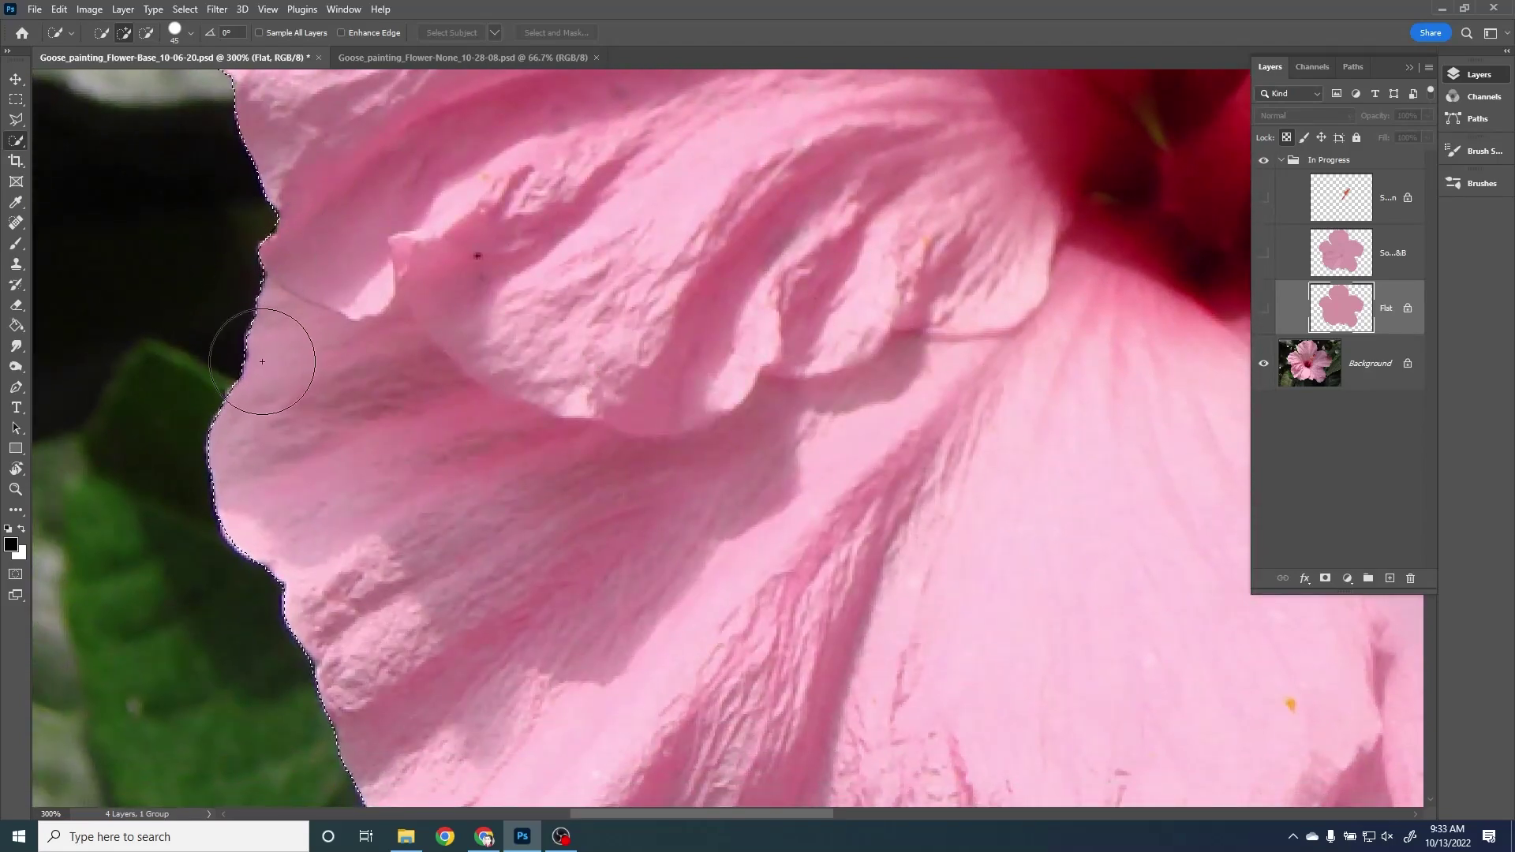
{"action": "left_click_drag", "start_coordinate": [441, 501], "coordinate": [410, 342]}
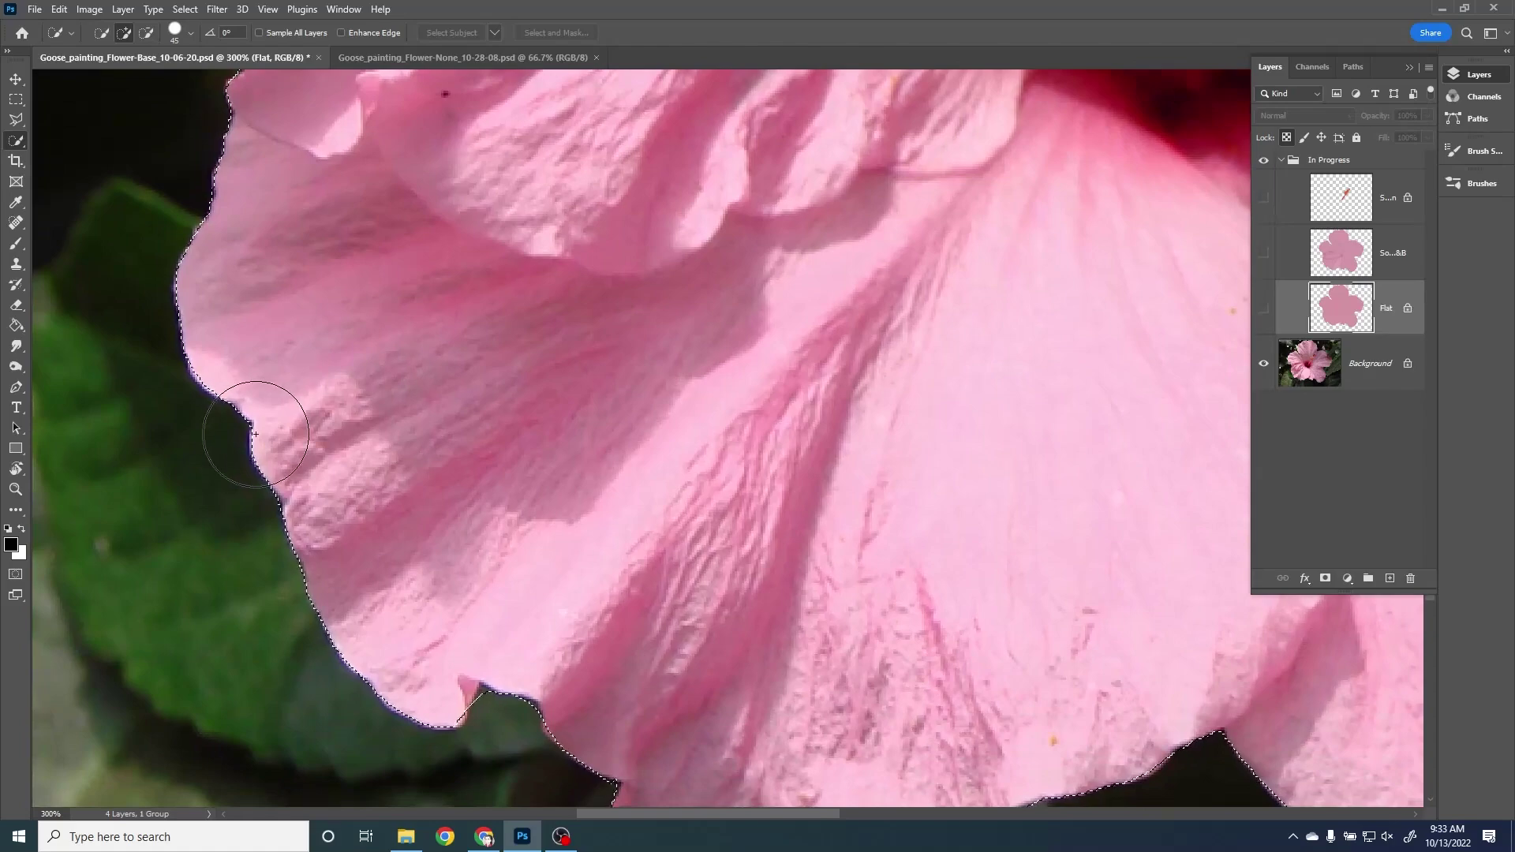
{"action": "left_click_drag", "start_coordinate": [530, 581], "coordinate": [492, 370]}
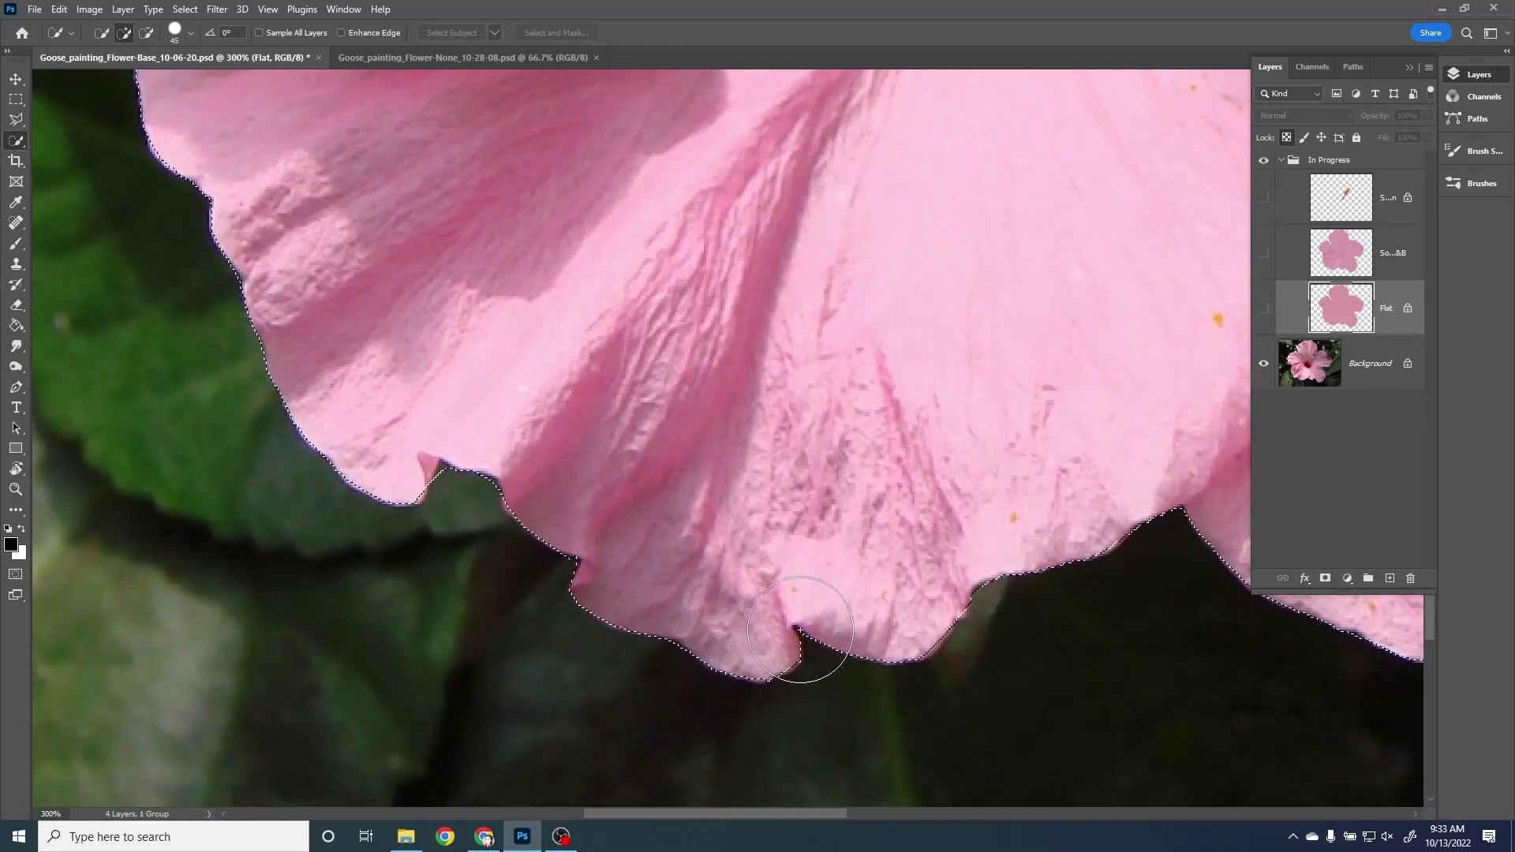
{"action": "left_click_drag", "start_coordinate": [877, 546], "coordinate": [676, 480]}
{"action": "left_click_drag", "start_coordinate": [924, 440], "coordinate": [640, 457]}
{"action": "left_click_drag", "start_coordinate": [828, 466], "coordinate": [717, 494]}
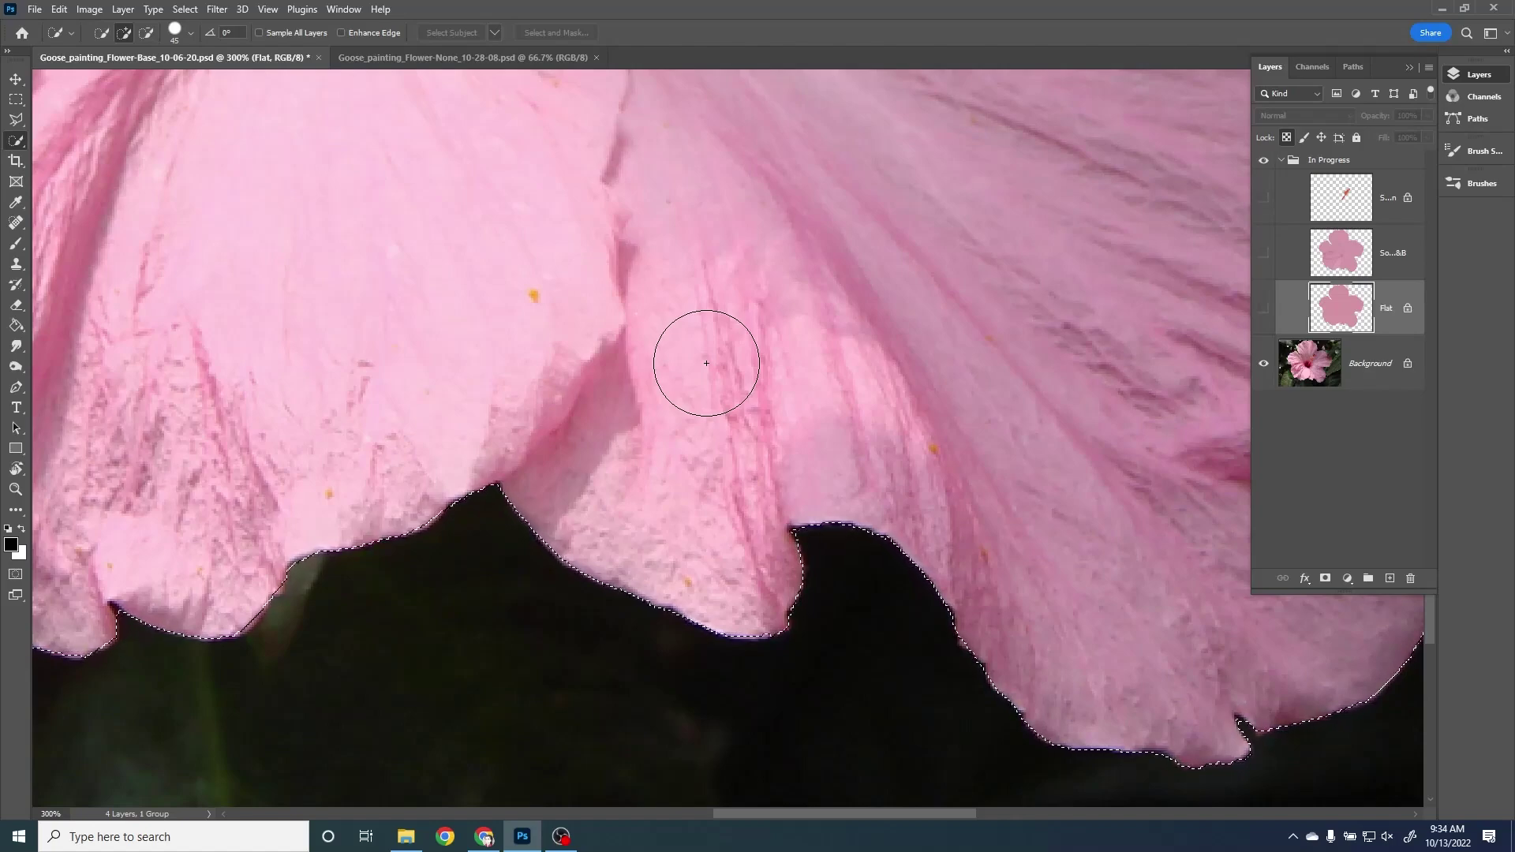
{"action": "key", "text": "ctrl+minus"}
{"action": "key", "text": "ctrl+minus"}
{"action": "key", "text": "ctrl+minus"}
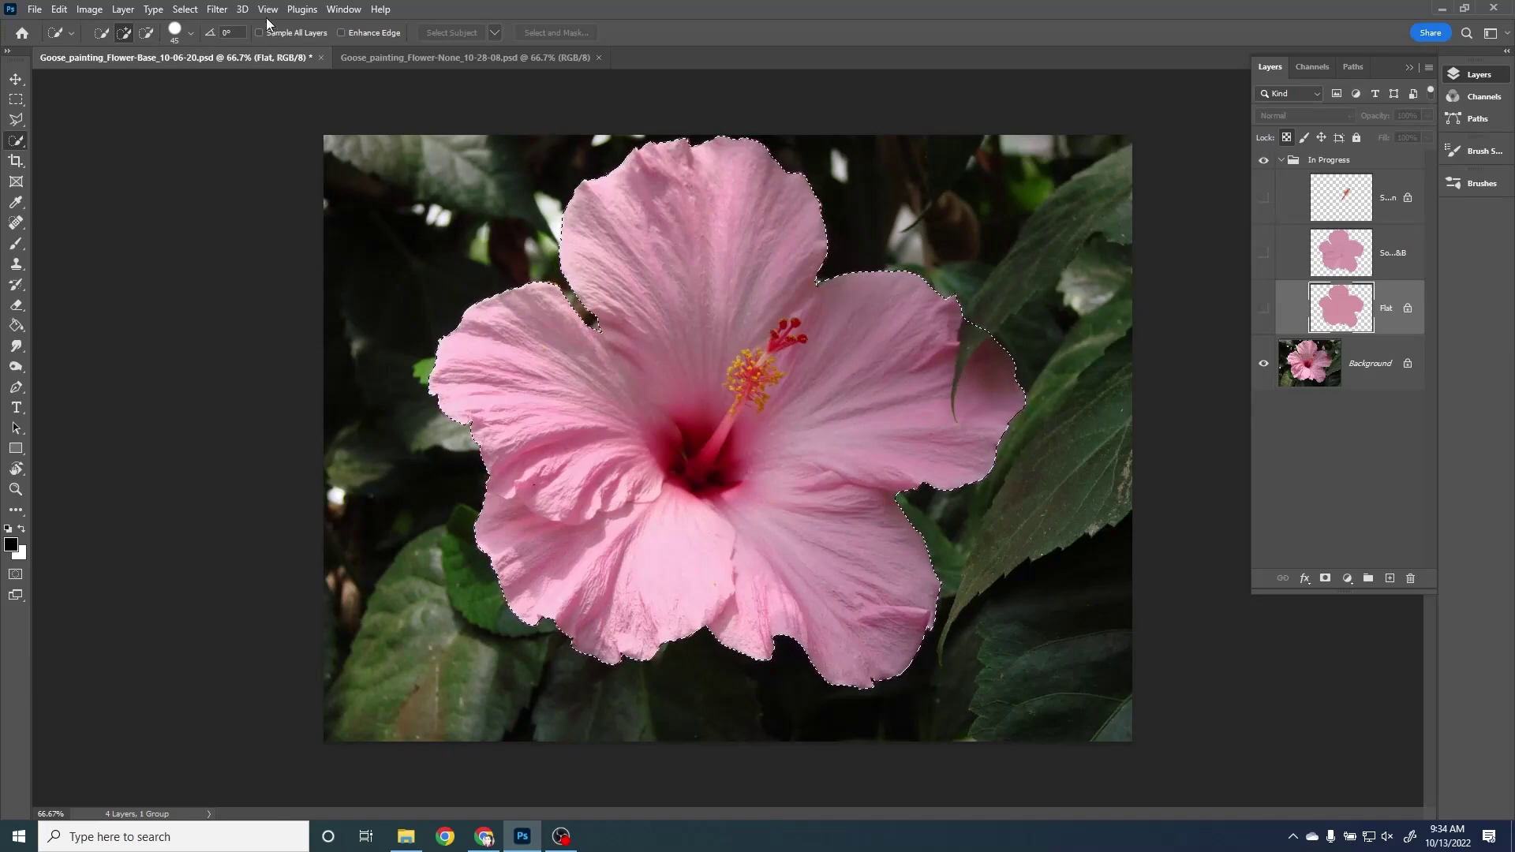
Invert the selection and switch to Quick Mask mode so the red overlay covers the flower
{"action": "left_click", "coordinate": [184, 9]}
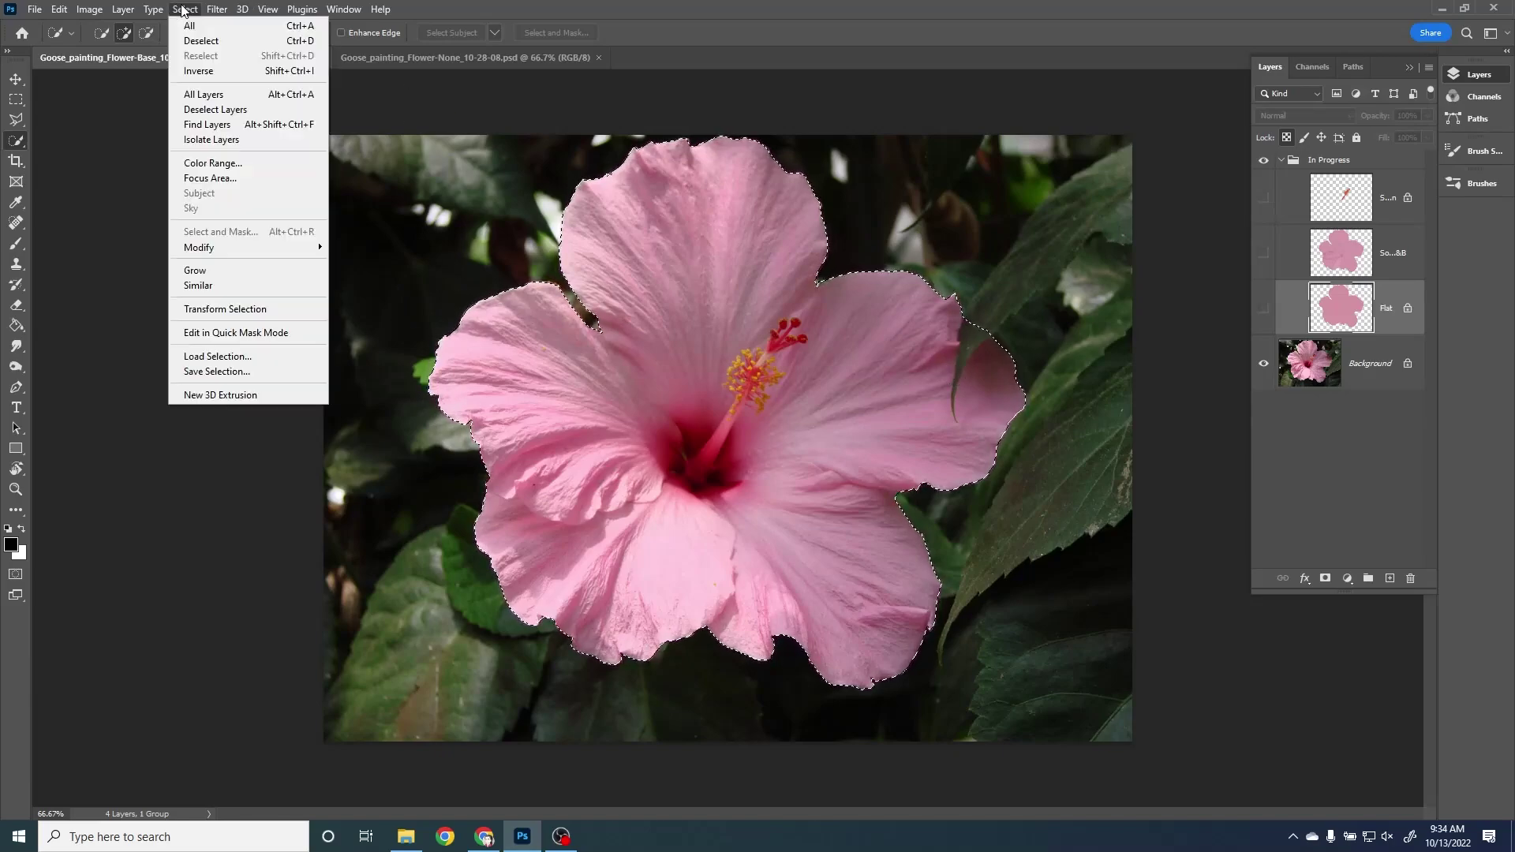
{"action": "left_click", "coordinate": [192, 75]}
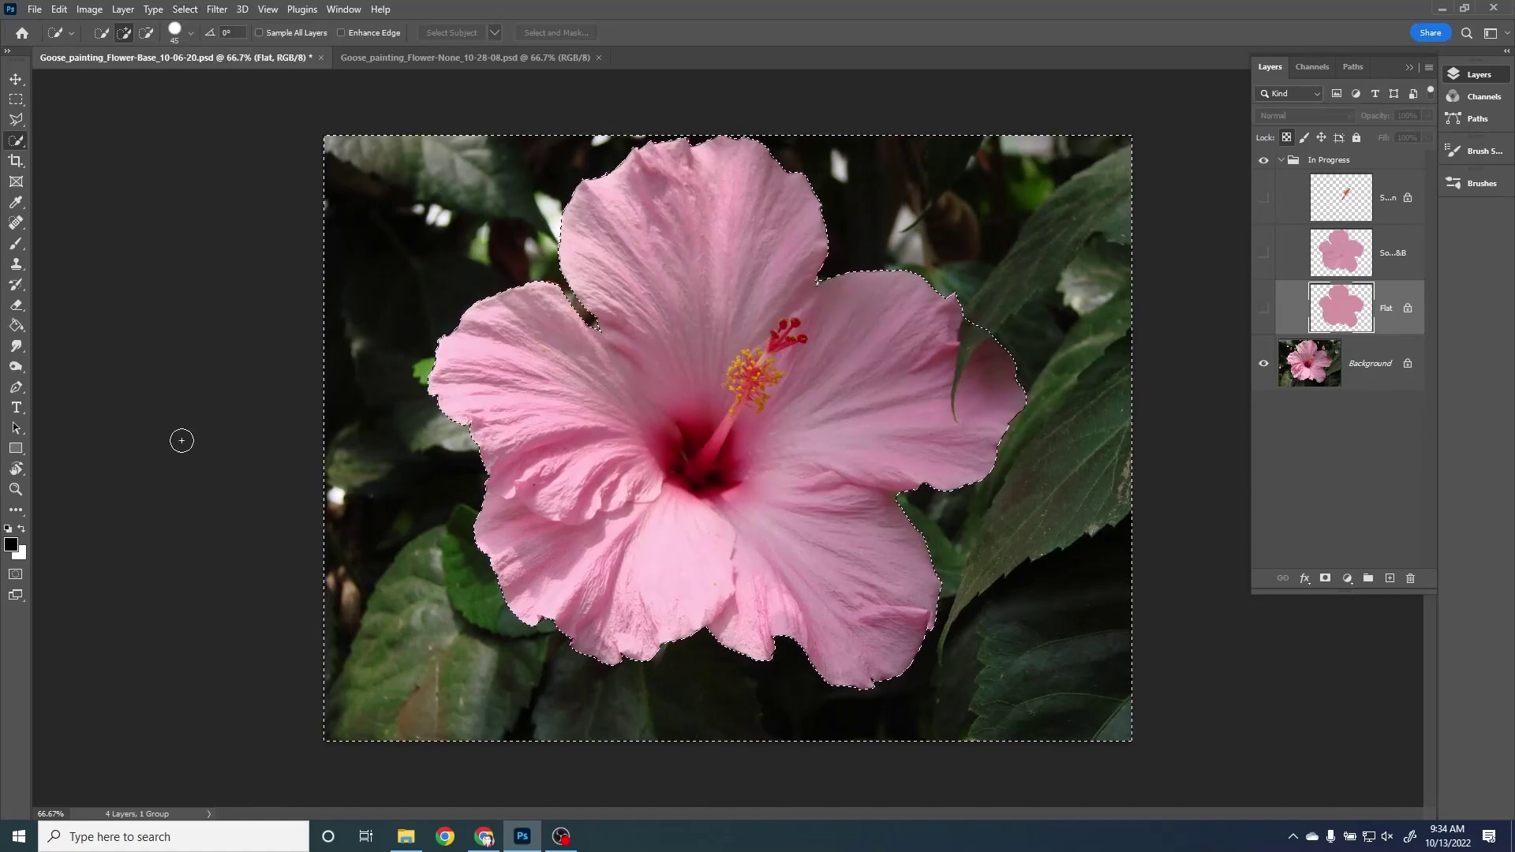
{"action": "left_click", "coordinate": [17, 575]}
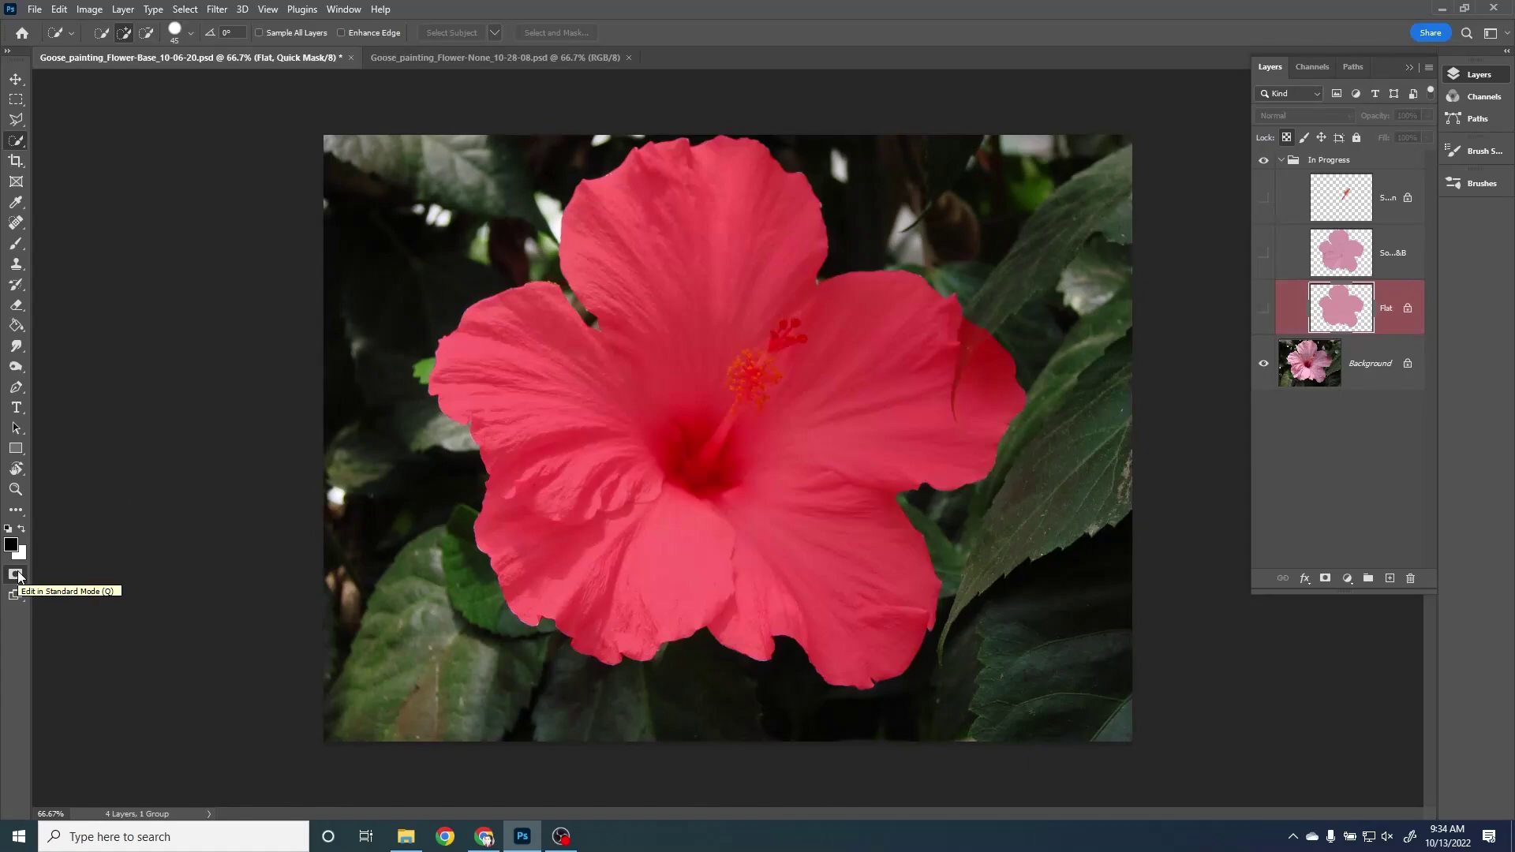
Set up the Brush tool with the Hard Round brush for refining the mask along the left petal
{"action": "key", "text": "ctrl+plus"}
{"action": "key", "text": "ctrl+plus"}
{"action": "key", "text": "ctrl+plus"}
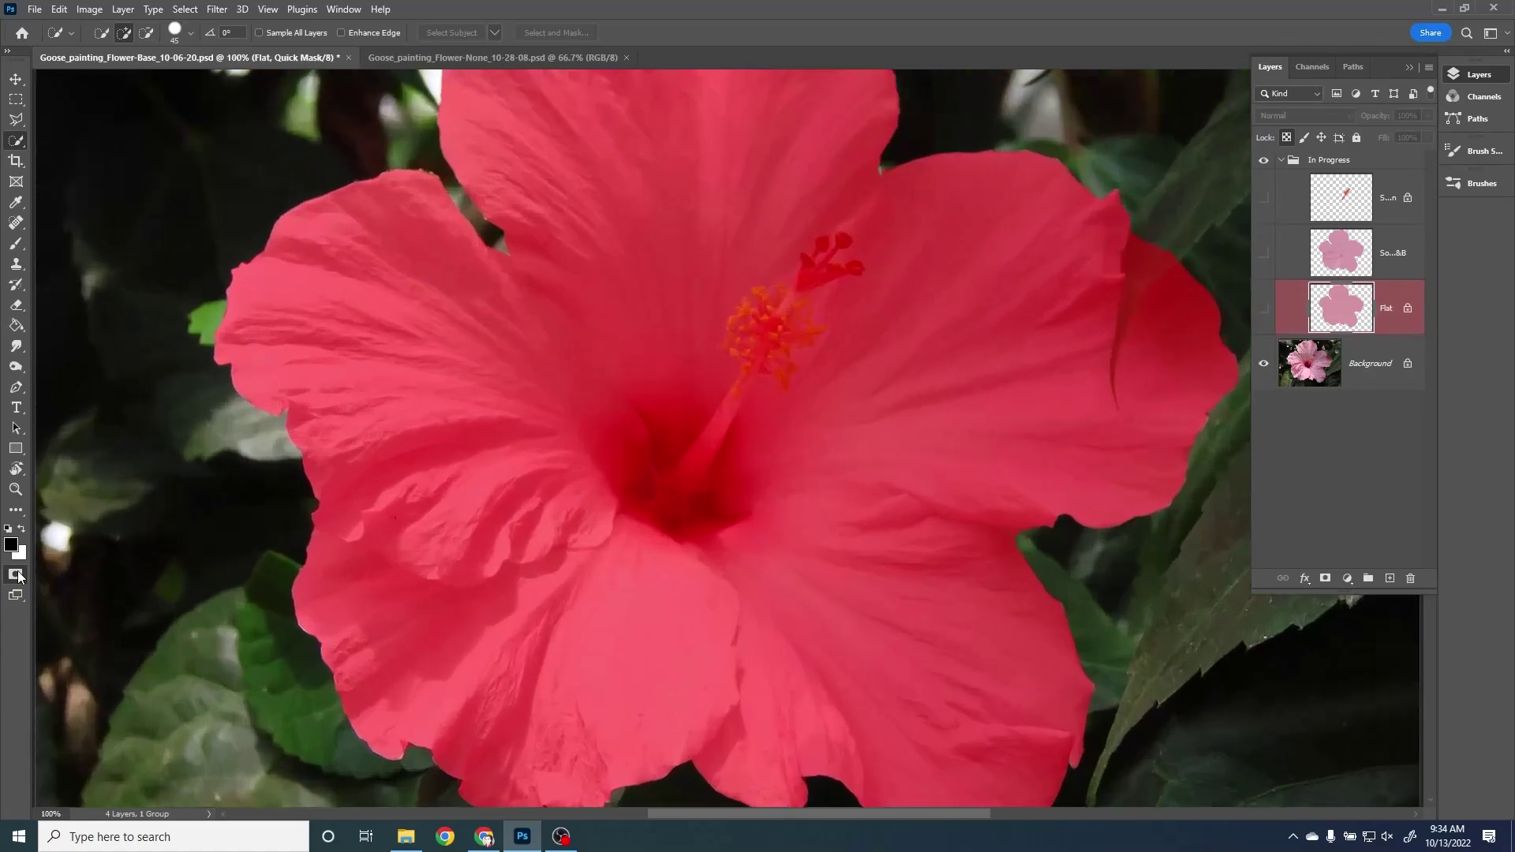
{"action": "left_click_drag", "start_coordinate": [422, 367], "coordinate": [532, 463]}
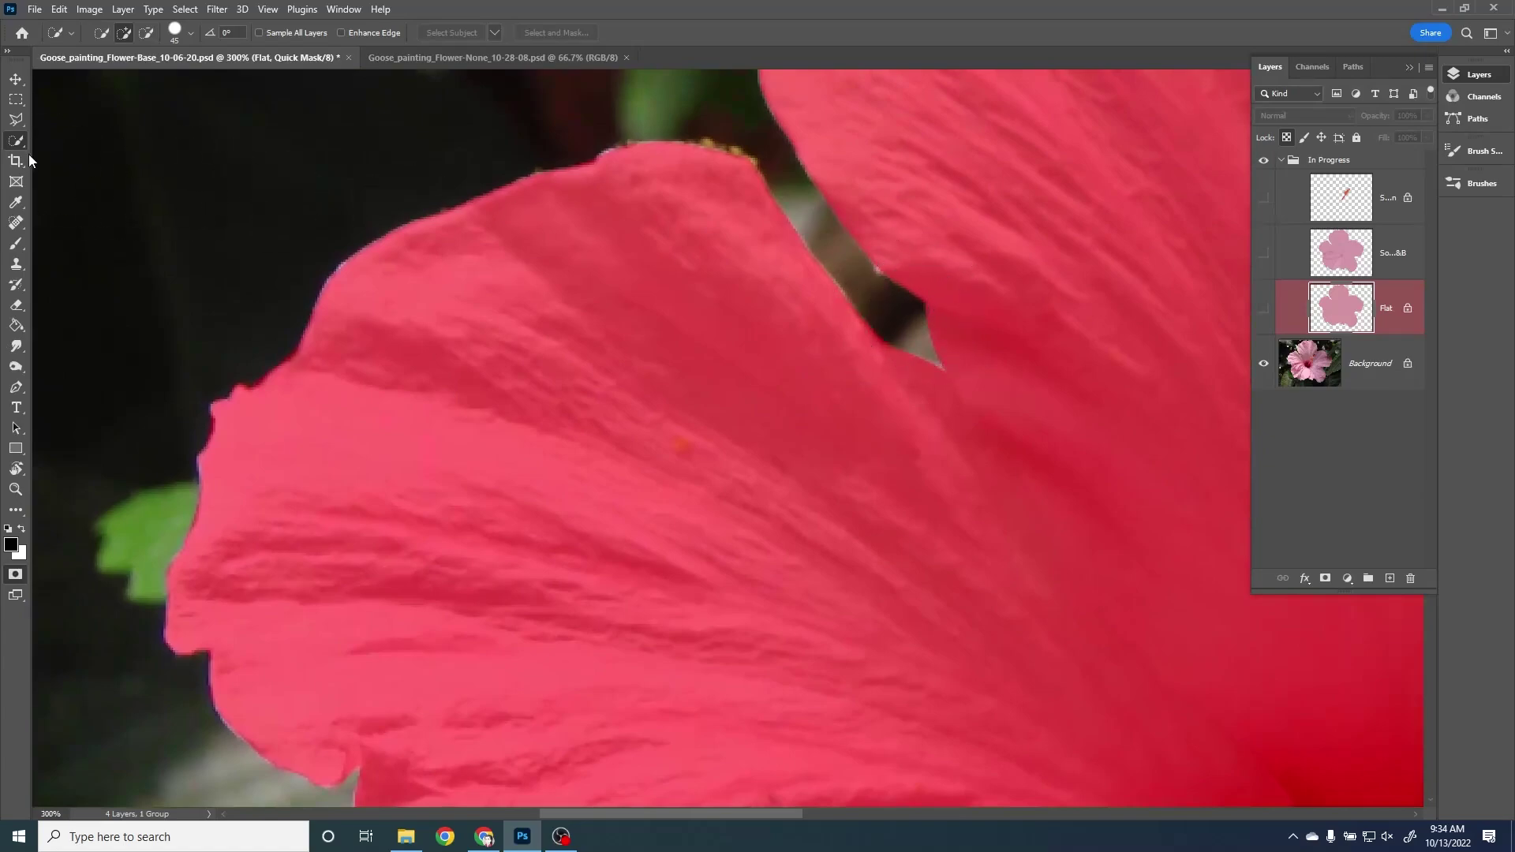
{"action": "left_click", "coordinate": [19, 243]}
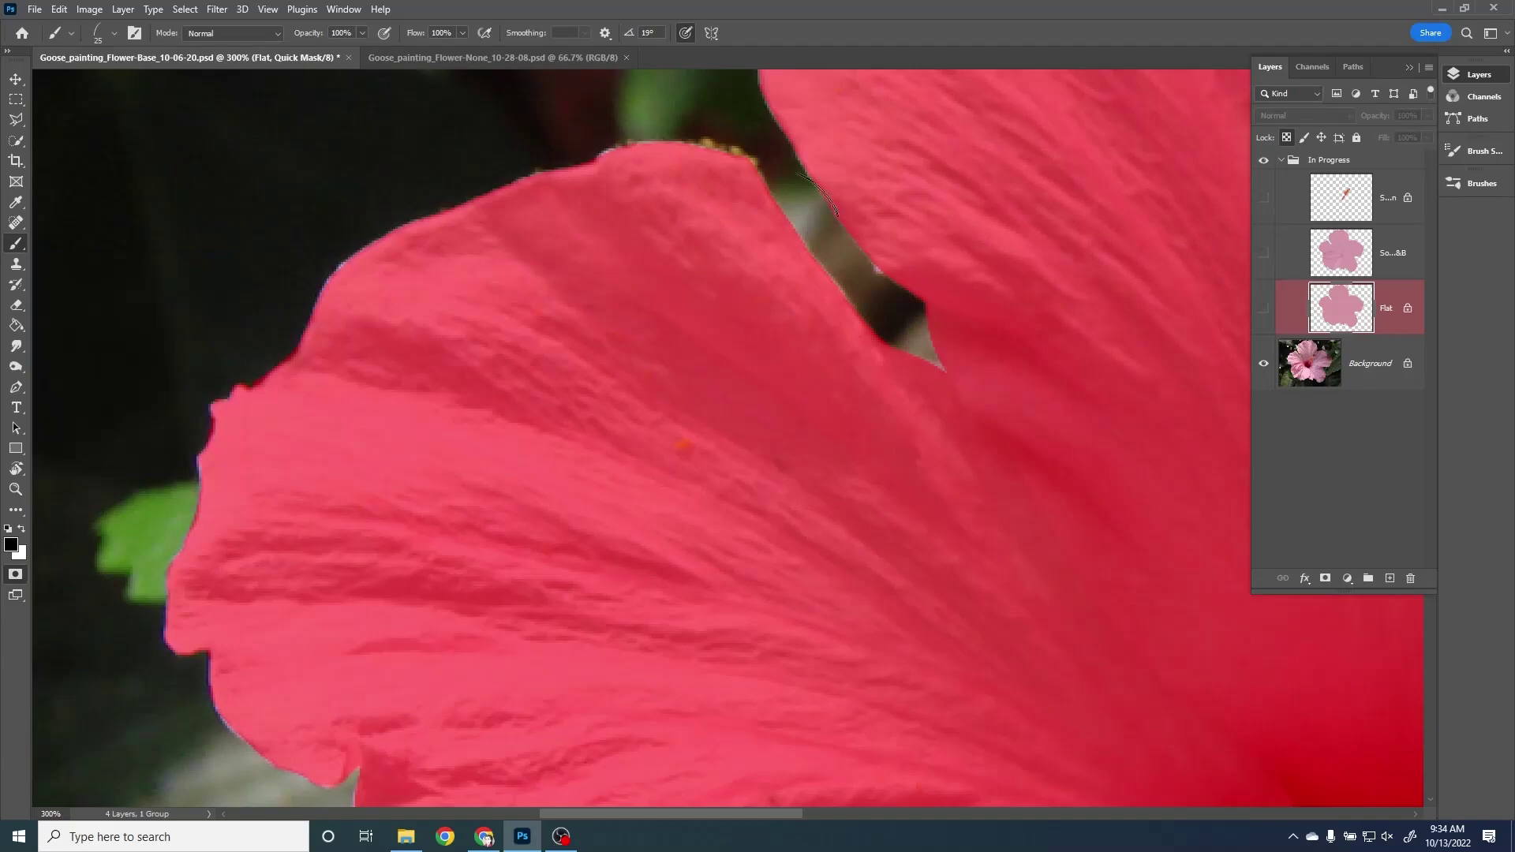
{"action": "left_click", "coordinate": [114, 33]}
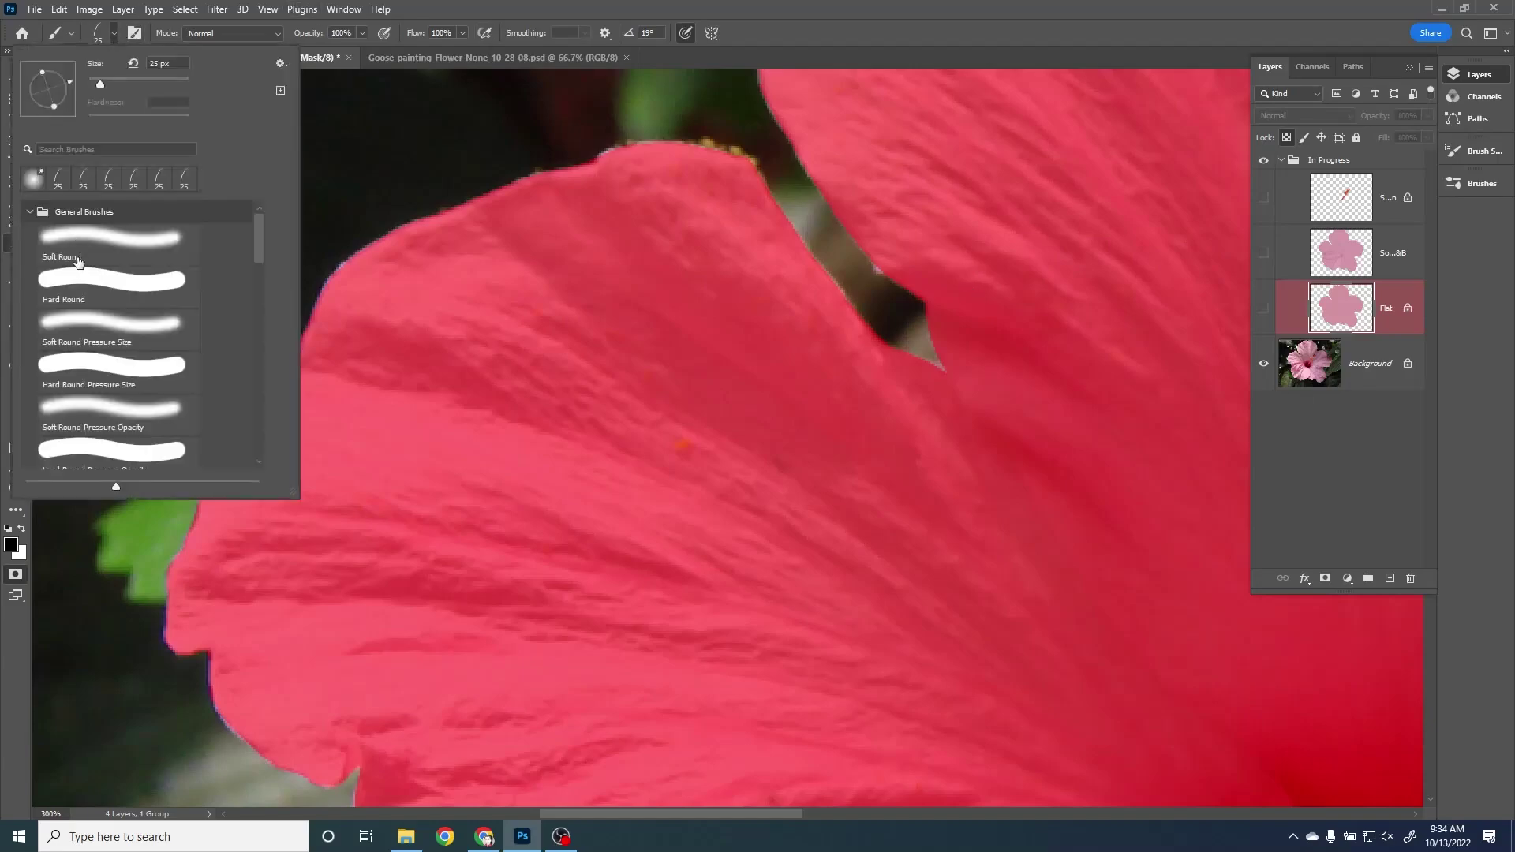
{"action": "left_click", "coordinate": [84, 284]}
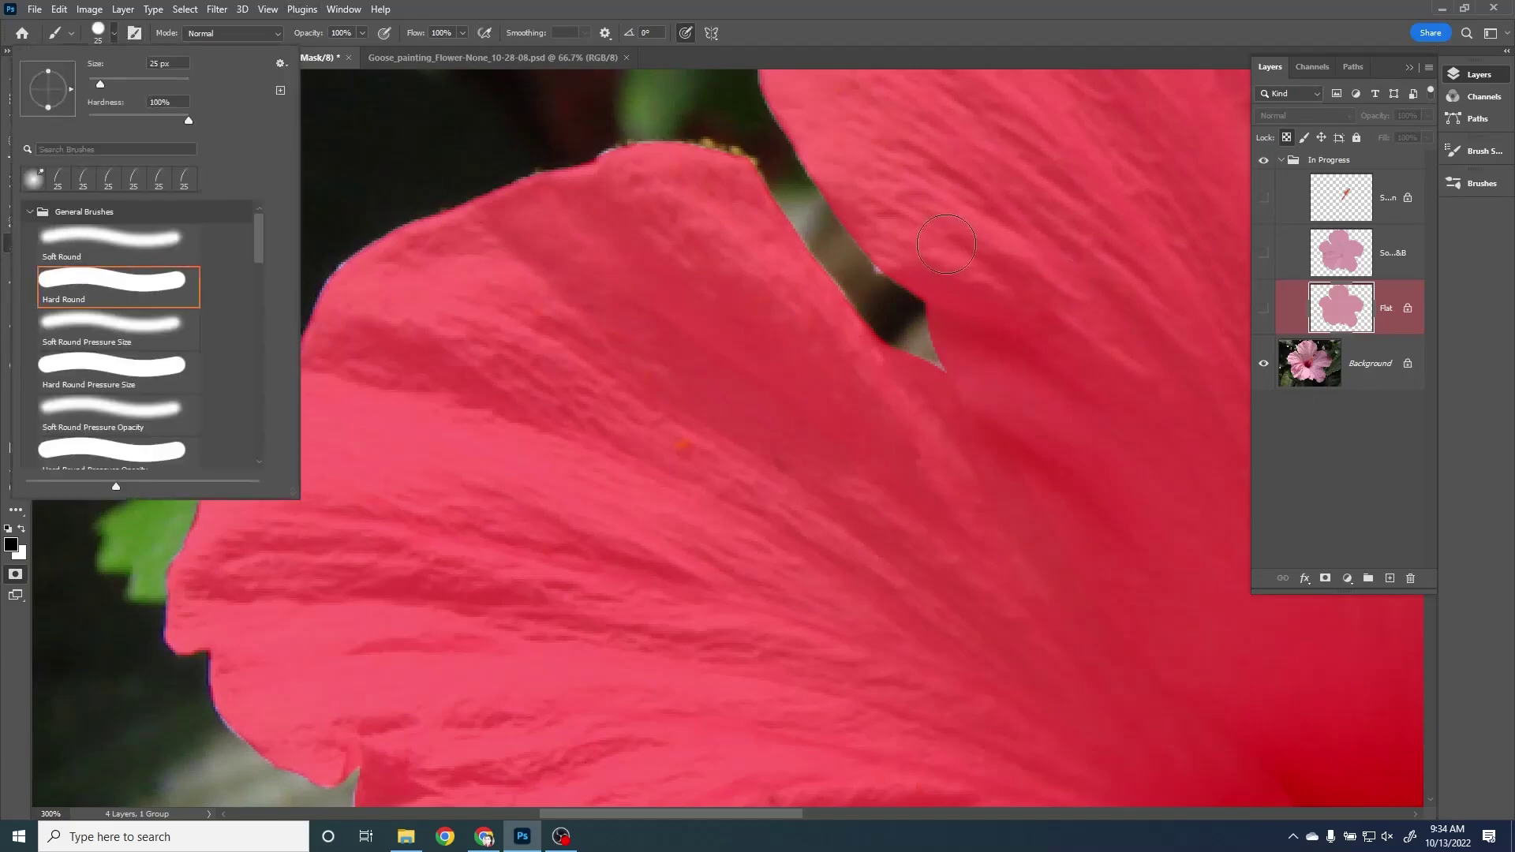
{"action": "left_click", "coordinate": [912, 63]}
Paint the mask with a smaller brush in the notch between the two petals and on the left petal's upper edge
{"action": "key", "text": "["}
{"action": "key", "text": "["}
{"action": "key", "text": "["}
{"action": "key", "text": "["}
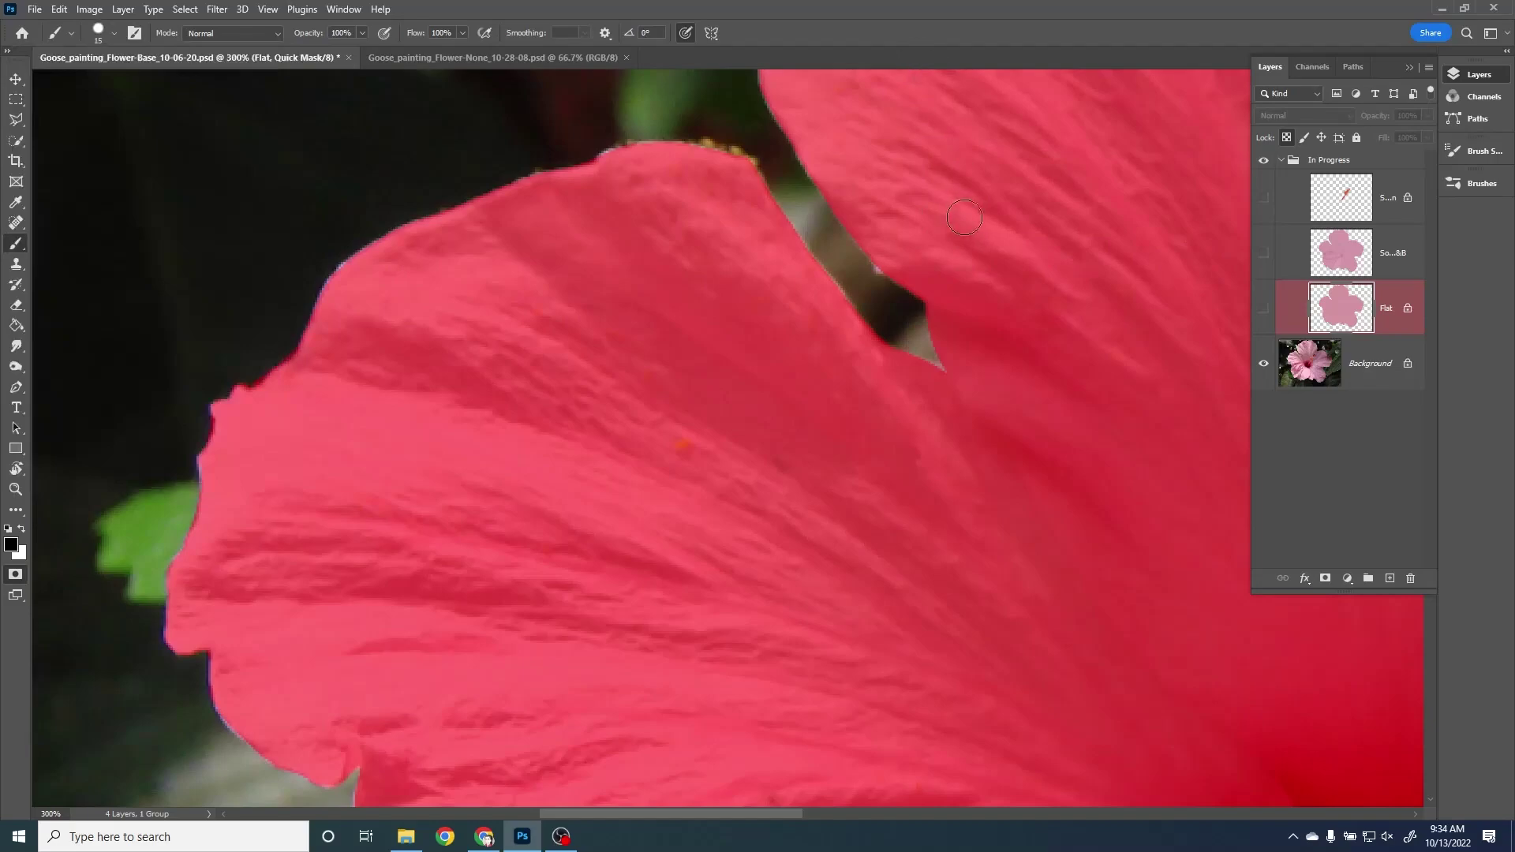
{"action": "key", "text": "["}
{"action": "key", "text": "["}
{"action": "key", "text": "["}
{"action": "key", "text": "["}
{"action": "left_click", "coordinate": [939, 368]}
{"action": "left_click_drag", "start_coordinate": [346, 269], "coordinate": [337, 274]}
Paint the mask over the missed spots along the left petal's upper edge and at the notch tip, varying the brush size
{"action": "key", "text": "bracketright"}
{"action": "key", "text": "bracketright"}
{"action": "key", "text": "bracketright"}
{"action": "key", "text": "bracketright"}
{"action": "key", "text": "bracketright"}
{"action": "key", "text": "bracketright"}
{"action": "key", "text": "bracketright"}
{"action": "key", "text": "bracketright"}
{"action": "left_click", "coordinate": [623, 174]}
{"action": "key", "text": "bracketleft"}
{"action": "key", "text": "bracketleft"}
{"action": "key", "text": "bracketleft"}
{"action": "key", "text": "bracketleft"}
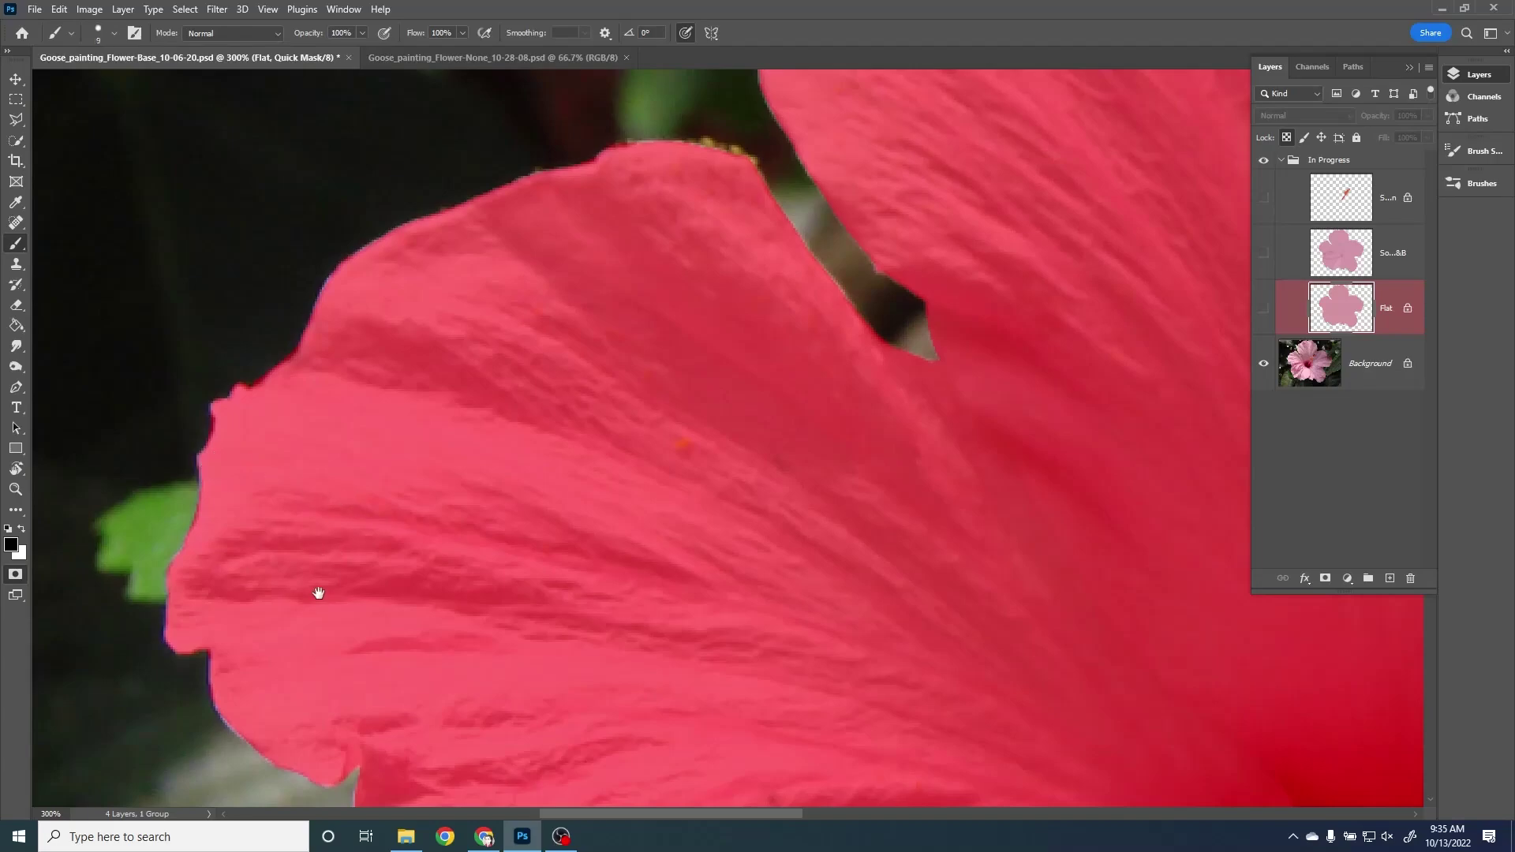
Examine the mask edge along the lower left petals and around the right petal where the leaf overlaps it
{"action": "left_click_drag", "start_coordinate": [318, 594], "coordinate": [466, 331]}
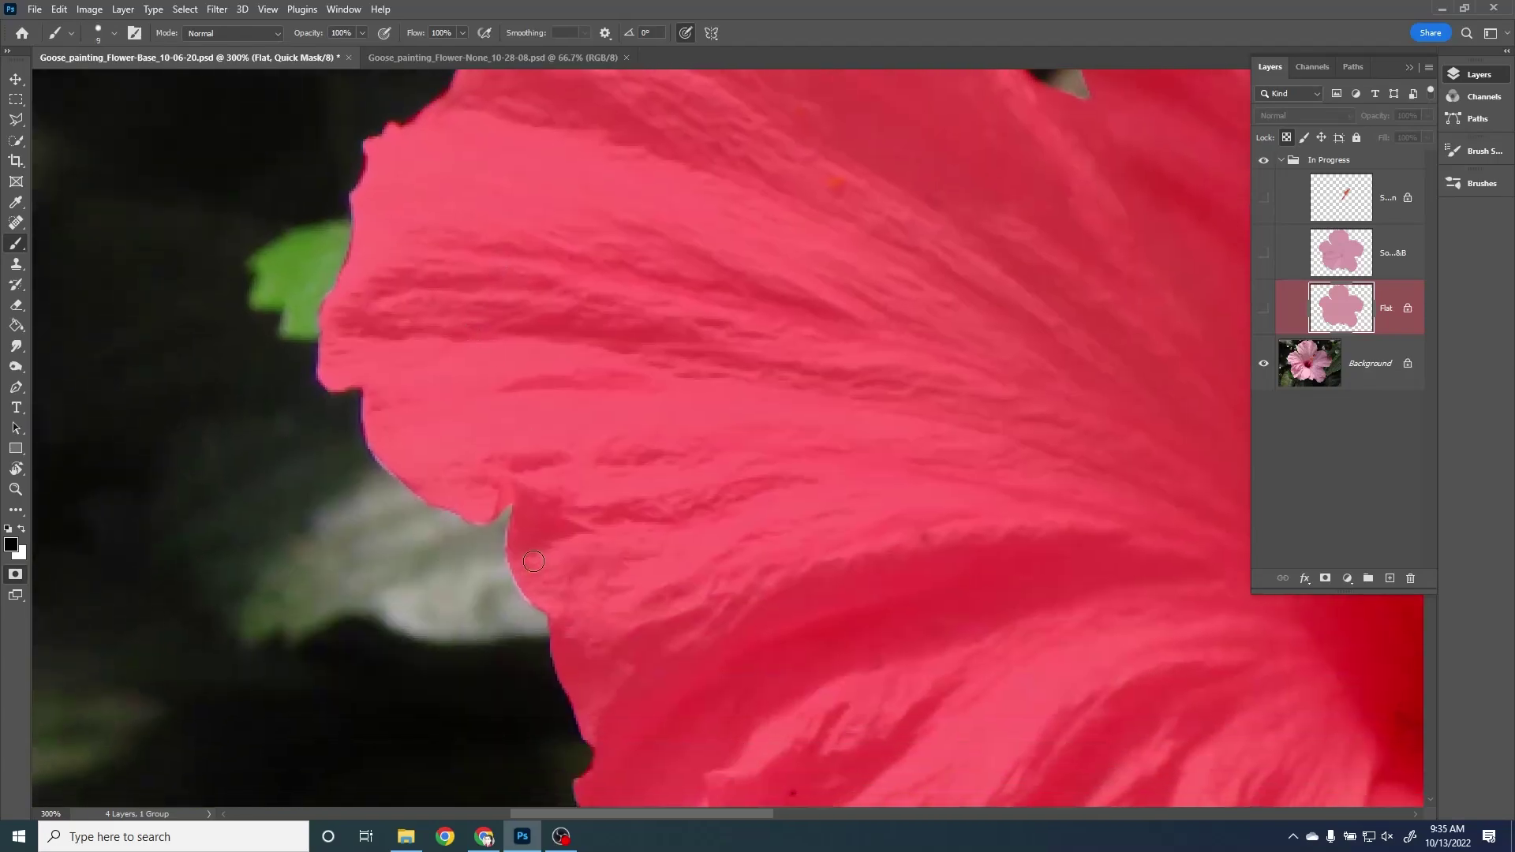
{"action": "key", "text": "bracketright"}
{"action": "key", "text": "bracketright"}
{"action": "key", "text": "bracketright"}
{"action": "key", "text": "bracketright"}
{"action": "key", "text": "bracketright"}
{"action": "key", "text": "space"}
{"action": "mouse_move", "coordinate": [825, 410]}
{"action": "left_mouse_down"}
{"action": "mouse_move", "coordinate": [575, 325]}
{"action": "mouse_move", "coordinate": [366, 570]}
{"action": "left_mouse_up"}
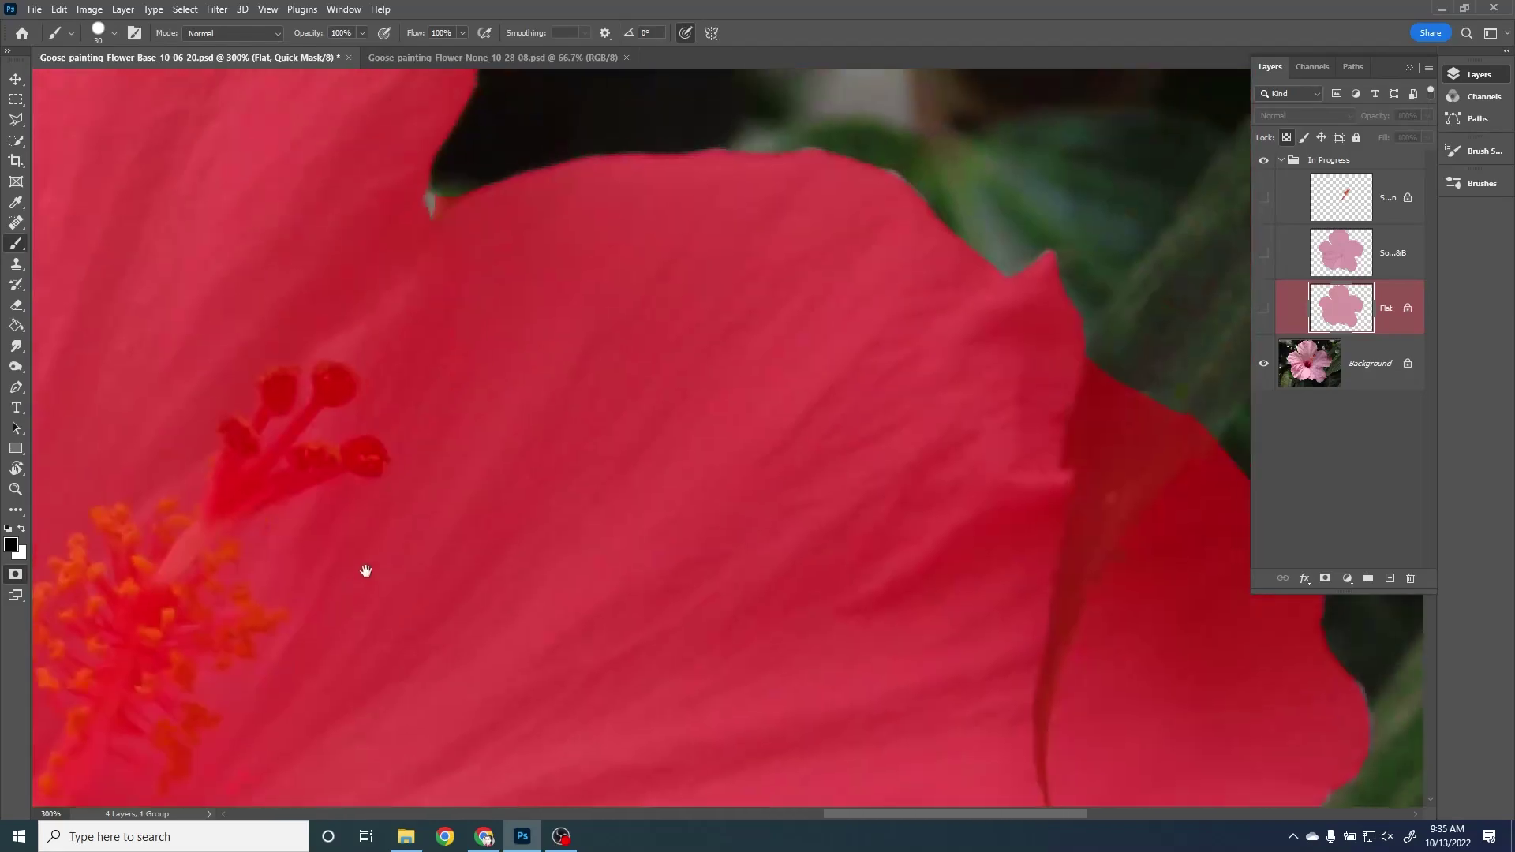
{"action": "left_click_drag", "start_coordinate": [698, 238], "coordinate": [473, 449]}
{"action": "left_click_drag", "start_coordinate": [571, 405], "coordinate": [437, 271]}
{"action": "mouse_move", "coordinate": [697, 645]}
{"action": "left_mouse_down"}
{"action": "mouse_move", "coordinate": [602, 433]}
{"action": "mouse_move", "coordinate": [534, 370]}
{"action": "left_mouse_up"}
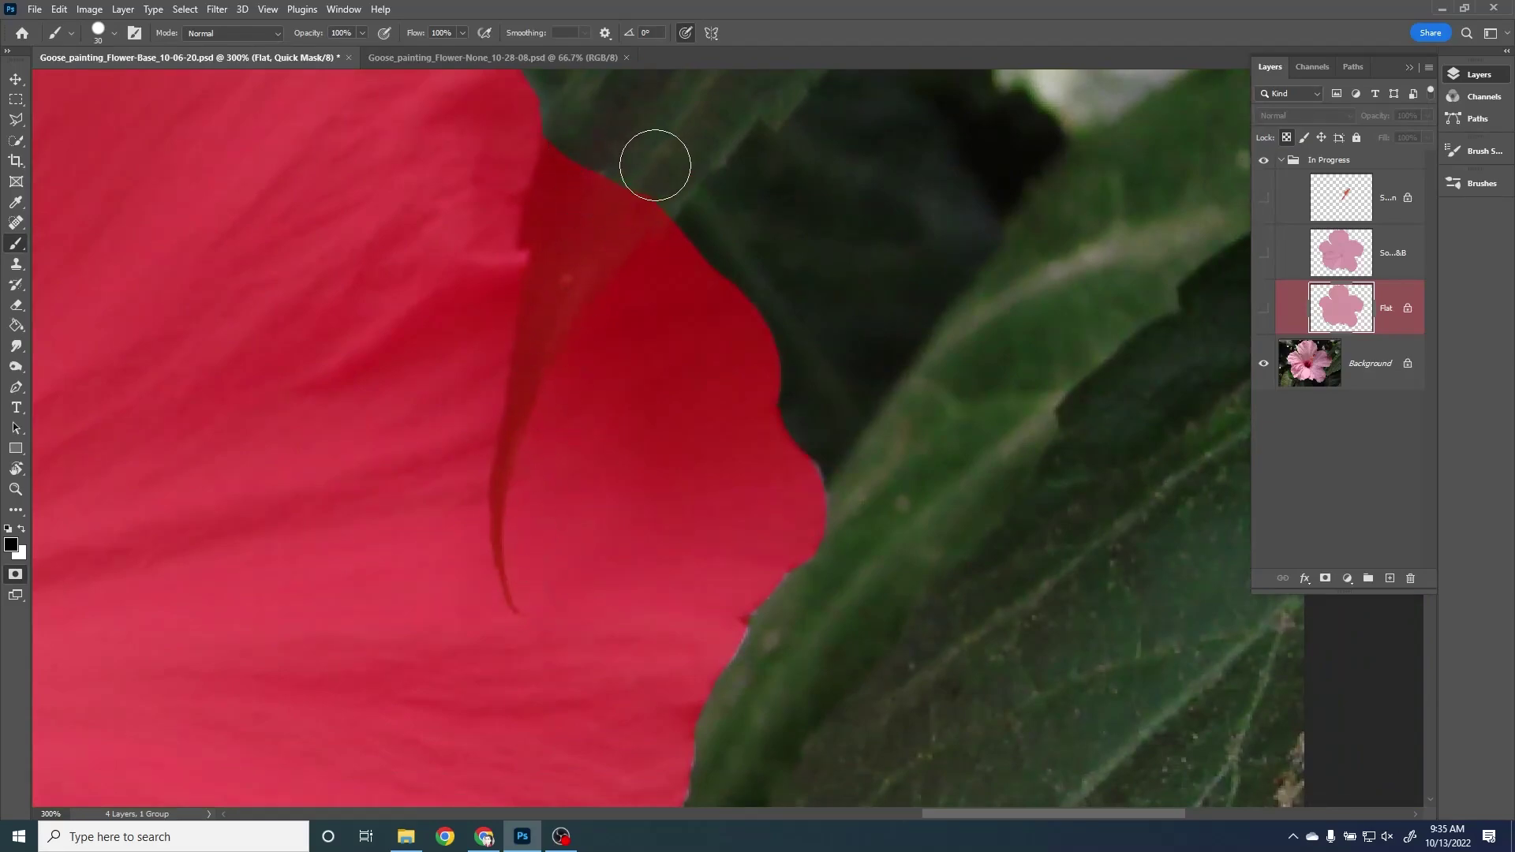
Try to erase the mask over the leaf tip that crosses the right petal, using a size 30 eraser
{"action": "left_click", "coordinate": [17, 305]}
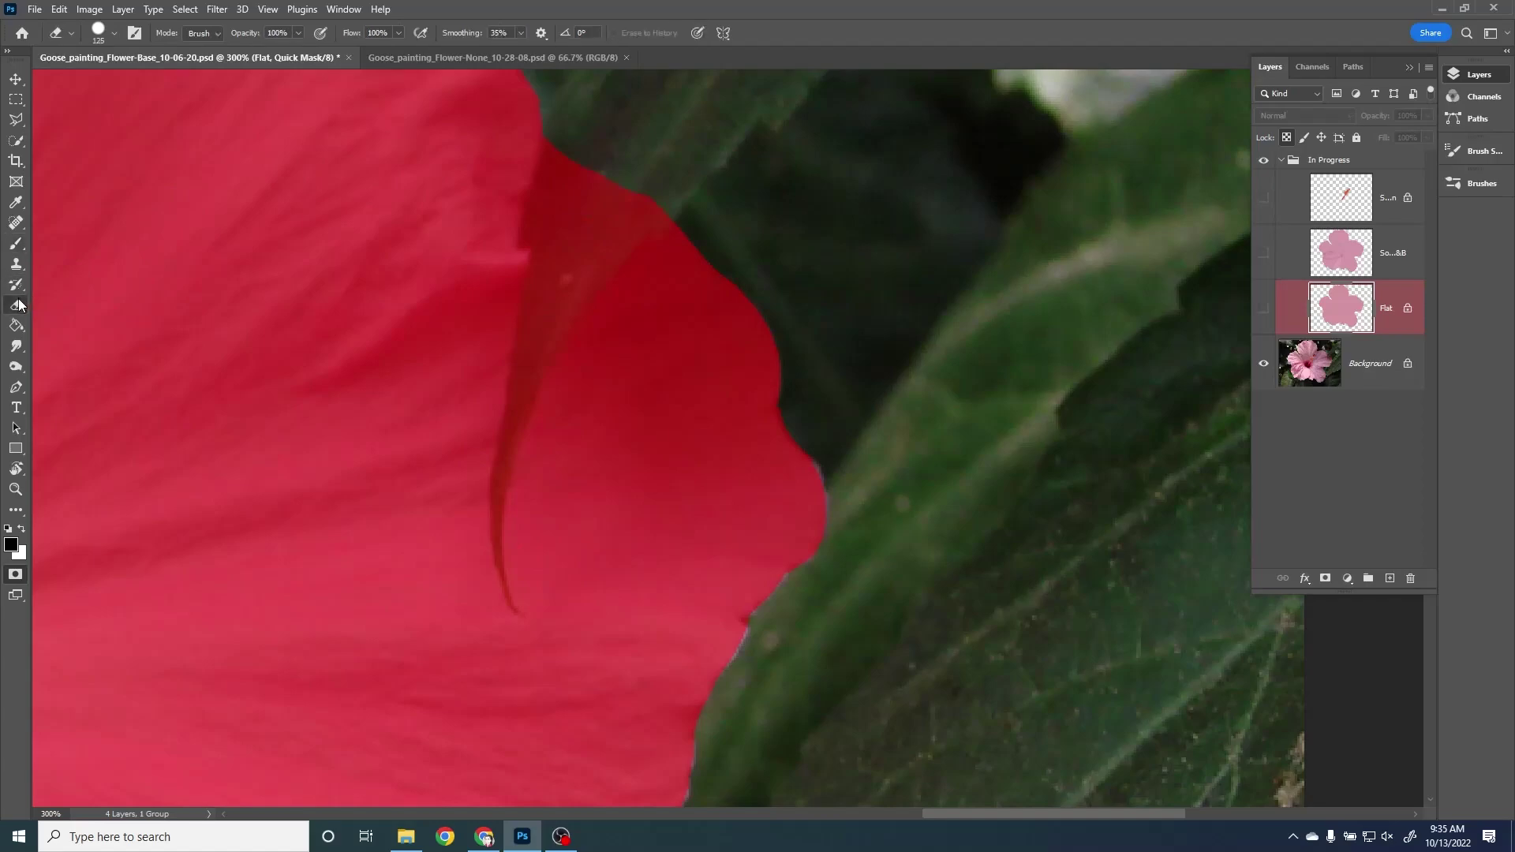
{"action": "key", "text": "bracketleft"}
{"action": "key", "text": "bracketleft"}
{"action": "key", "text": "bracketleft"}
{"action": "key", "text": "bracketleft"}
{"action": "key", "text": "bracketleft"}
{"action": "key", "text": "bracketleft"}
{"action": "key", "text": "bracketleft"}
{"action": "key", "text": "bracketleft"}
{"action": "left_click_drag", "start_coordinate": [620, 149], "coordinate": [565, 309]}
{"action": "key", "text": "ctrl+z"}
Exit Quick Mask mode and invert the selection so that the flower is selected
{"action": "left_click", "coordinate": [16, 582]}
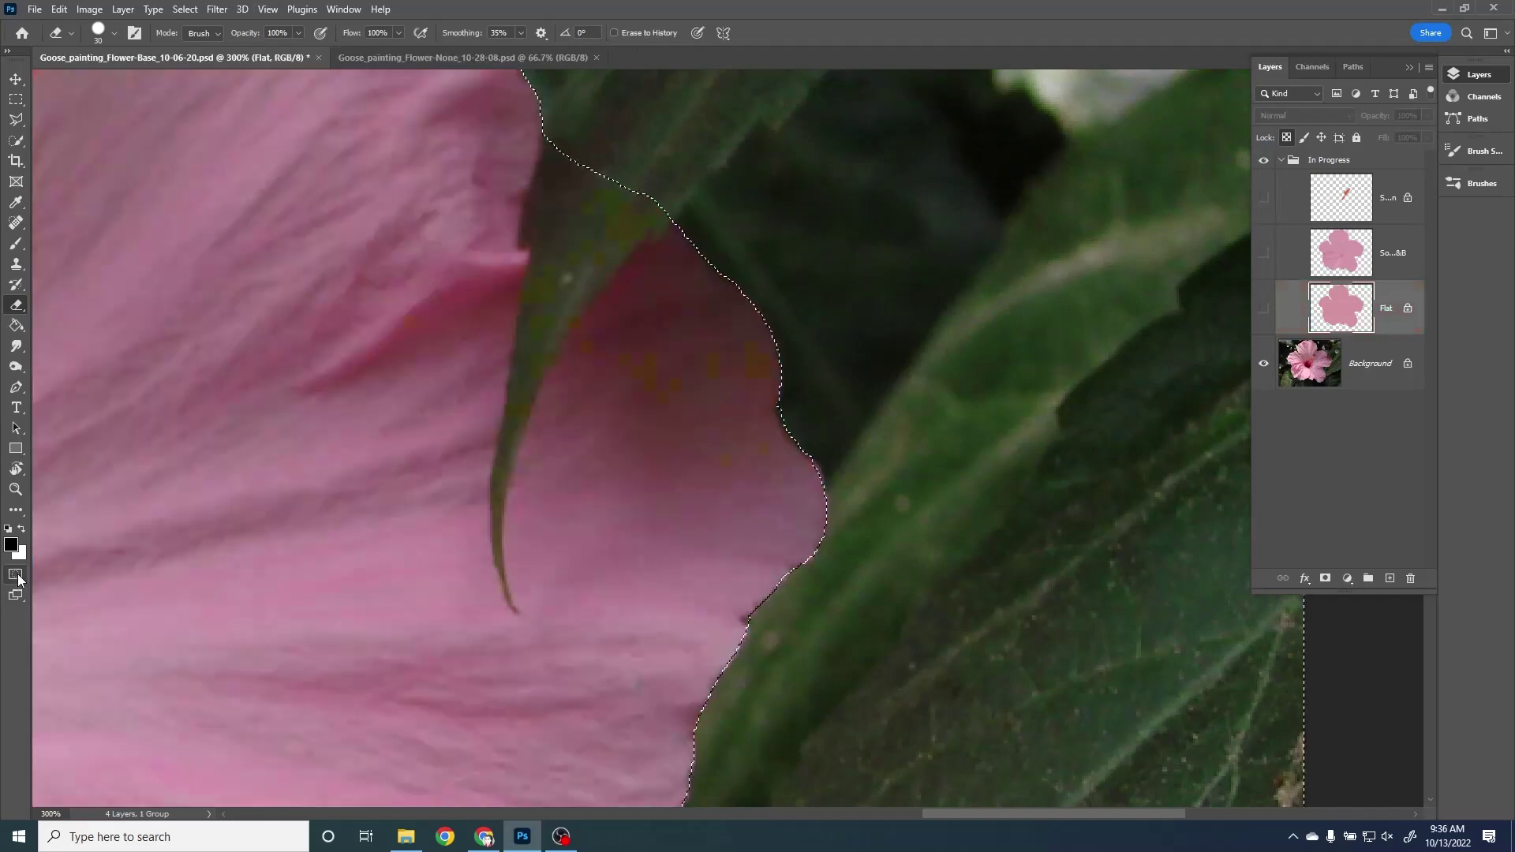
{"action": "left_click", "coordinate": [184, 9]}
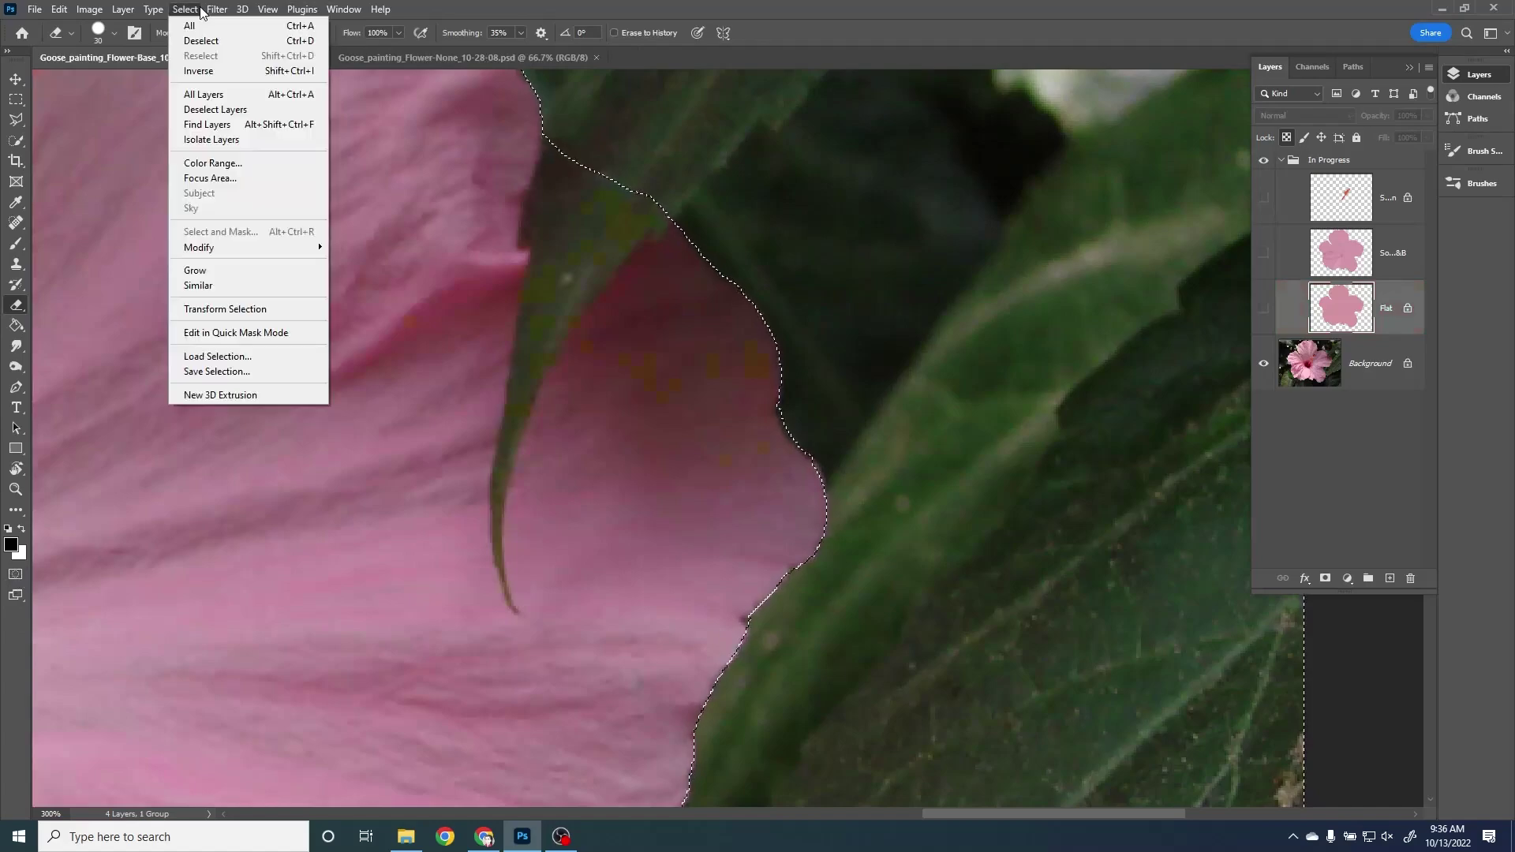
{"action": "left_click", "coordinate": [198, 71]}
{"action": "key", "text": "ctrl+1"}
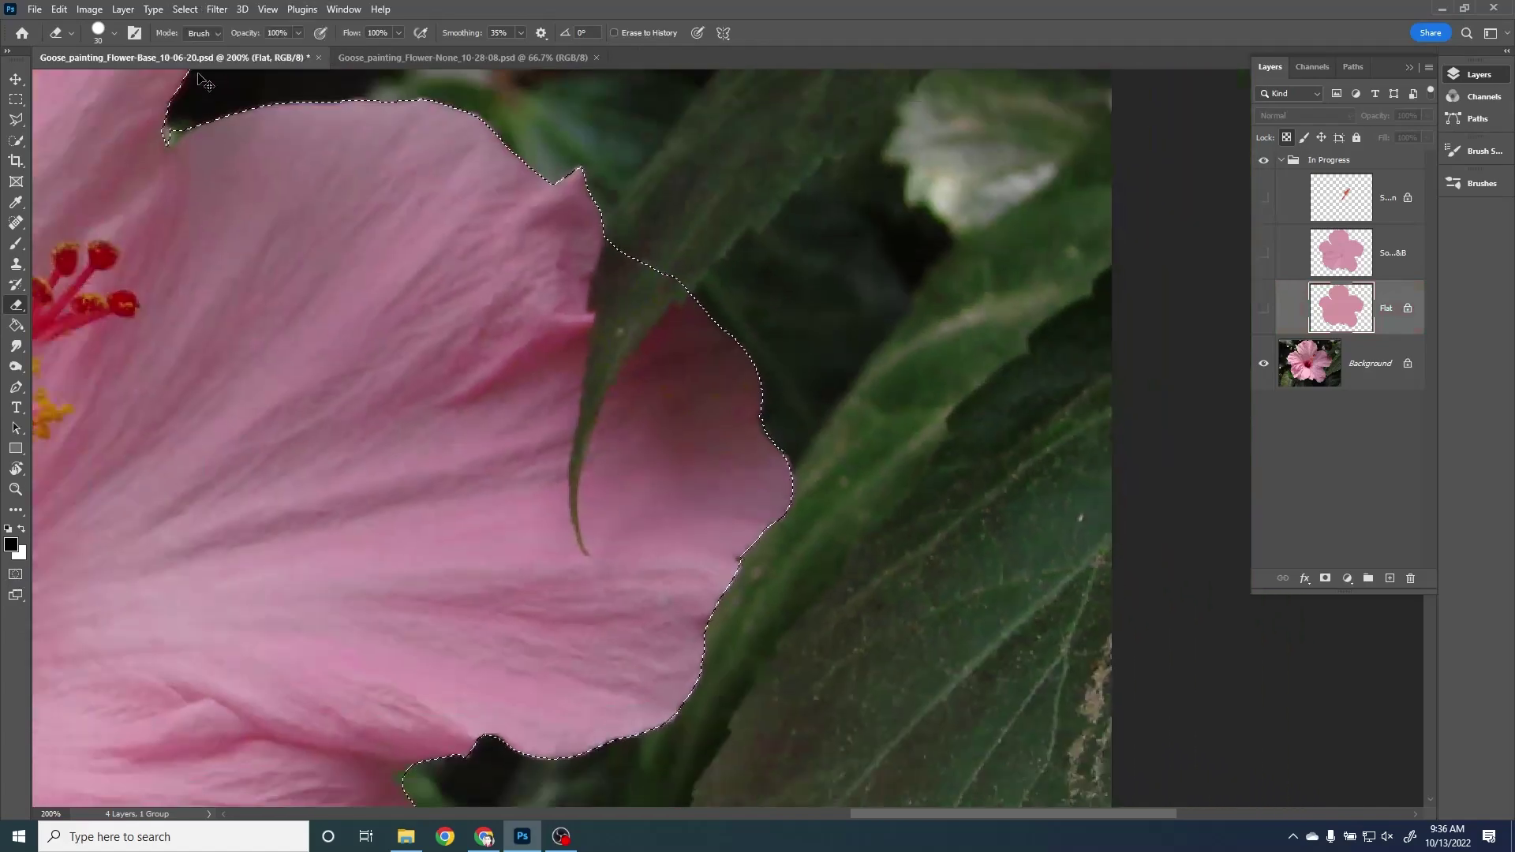
{"action": "key", "text": "ctrl+minus"}
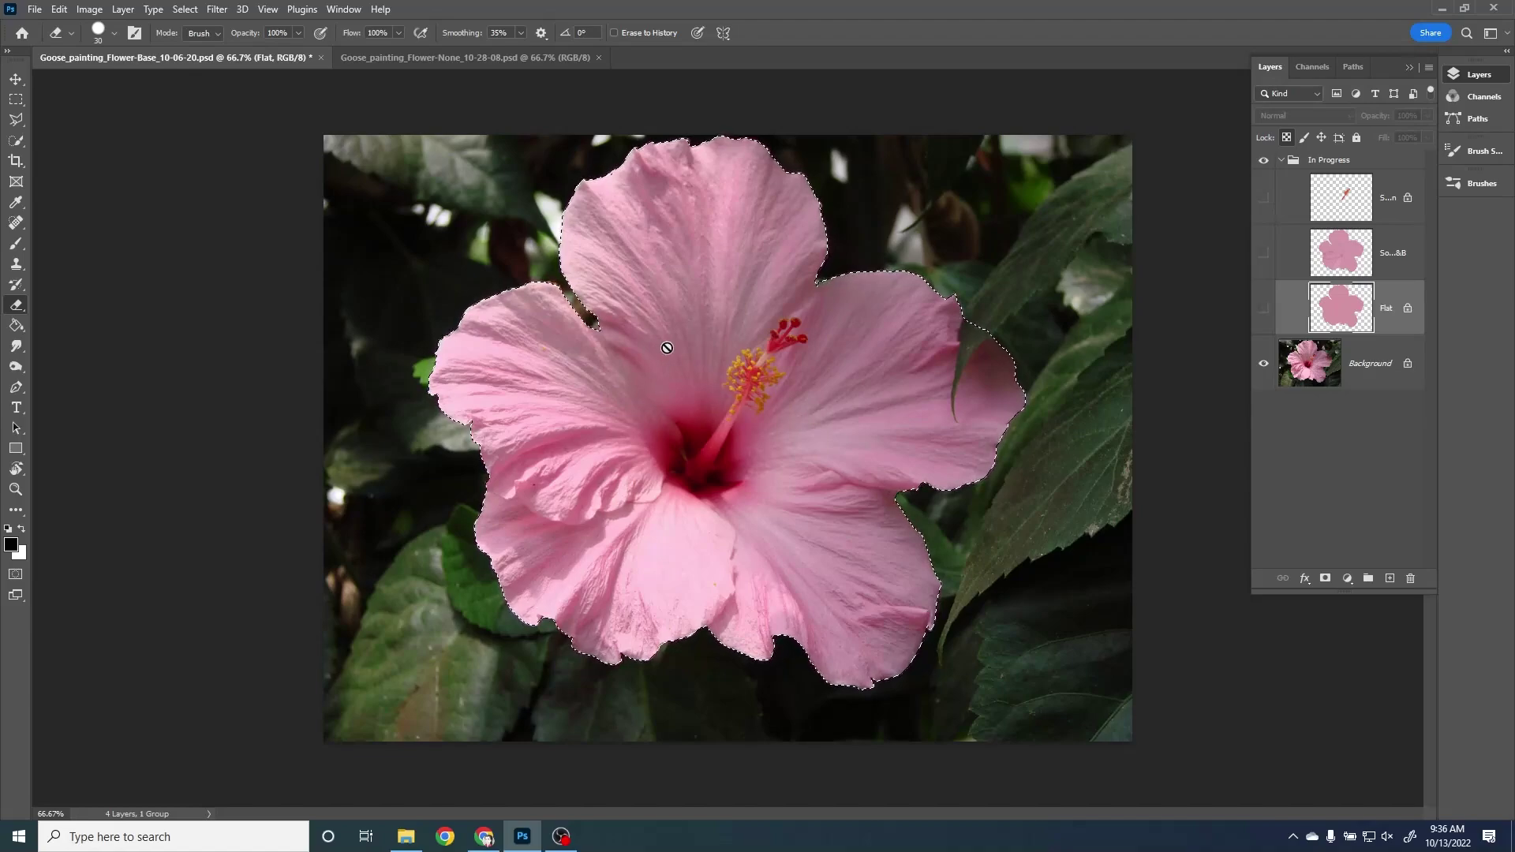
Fill the flower selection with light pink sampled from the left petal on a new layer above the Flat layer
{"action": "left_click", "coordinate": [16, 325]}
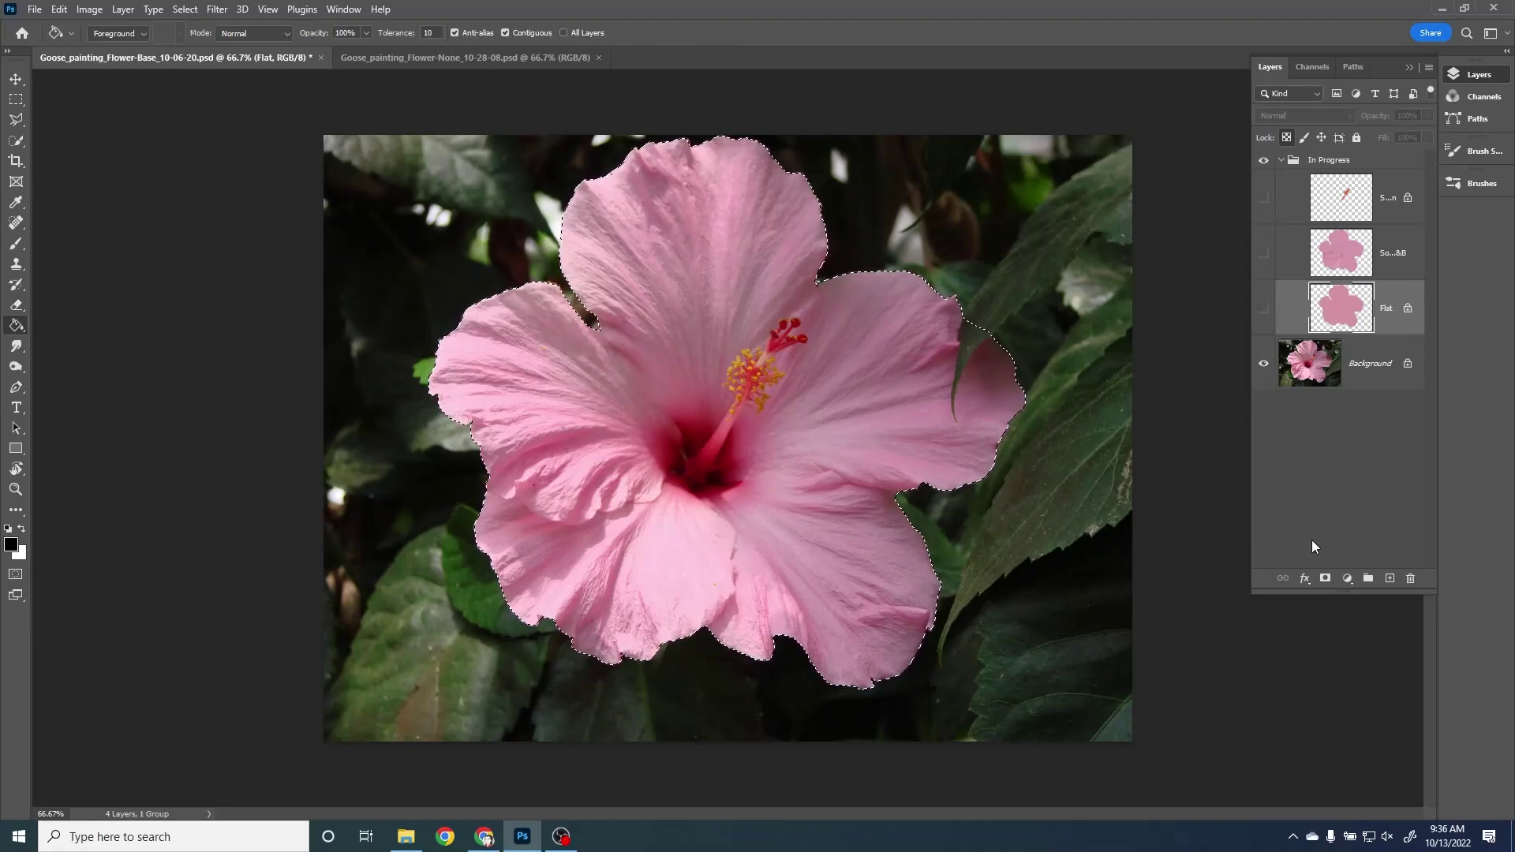
{"action": "left_click", "coordinate": [1390, 580]}
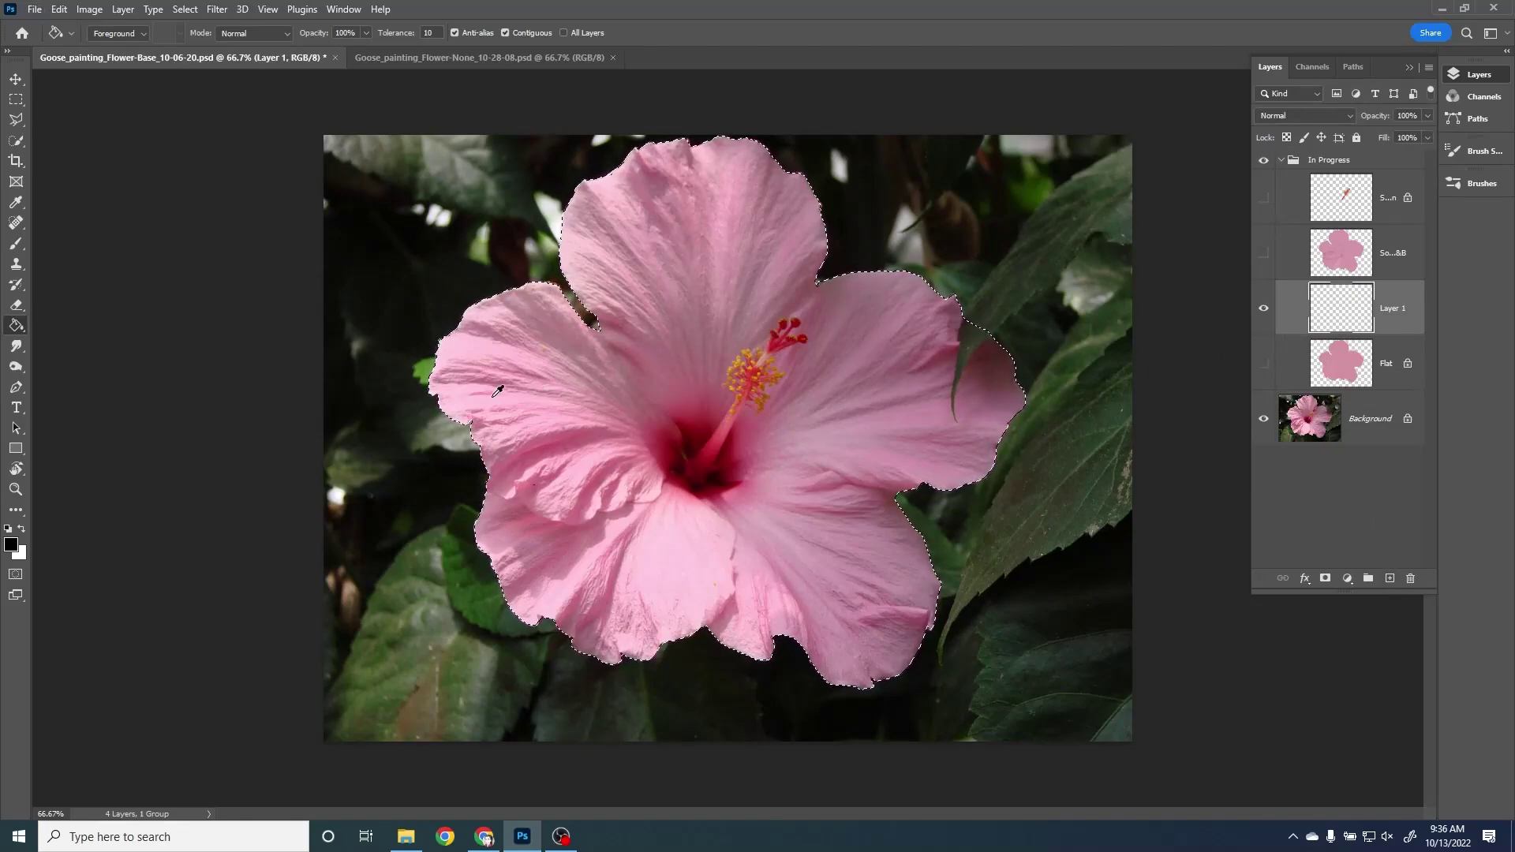
{"action": "left_click", "coordinate": [492, 394], "text": "alt"}
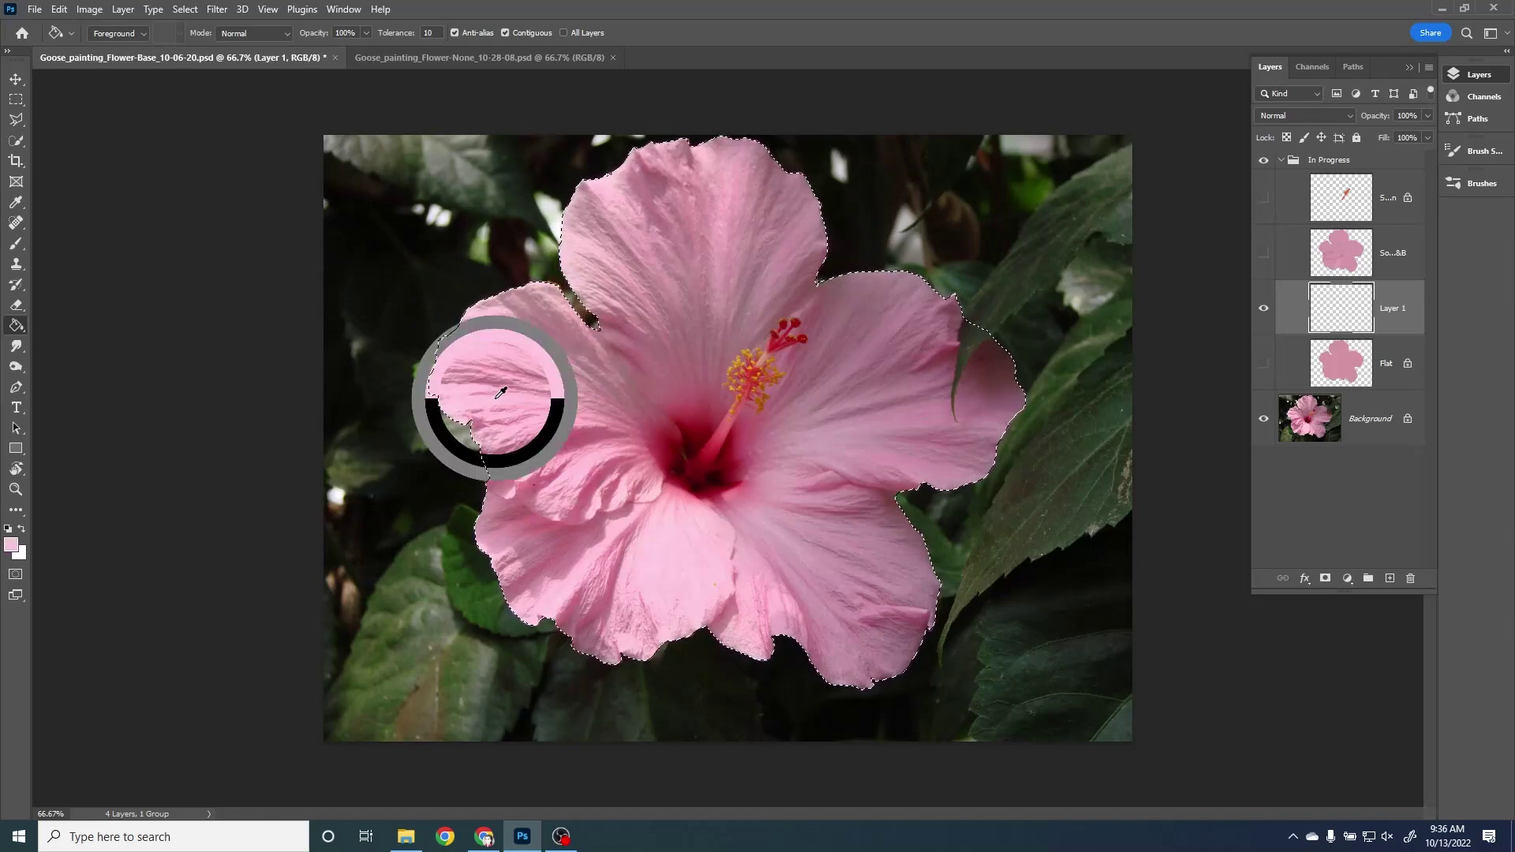
{"action": "left_click", "coordinate": [592, 383]}
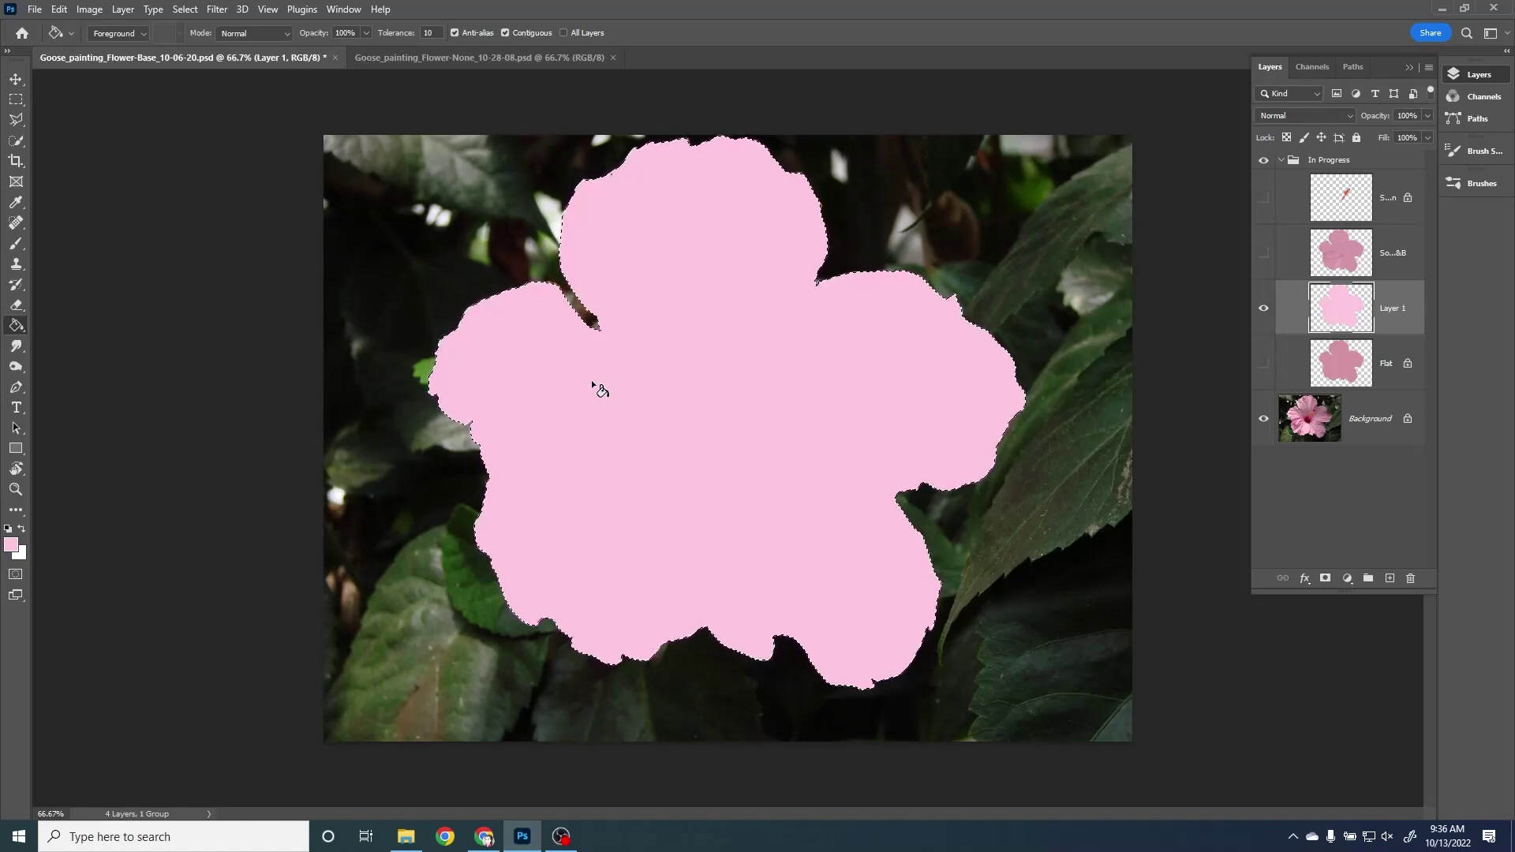
Show the Flat layer, clear the selection and delete the light pink fill layer
{"action": "left_click", "coordinate": [1263, 309]}
{"action": "left_click", "coordinate": [1262, 363]}
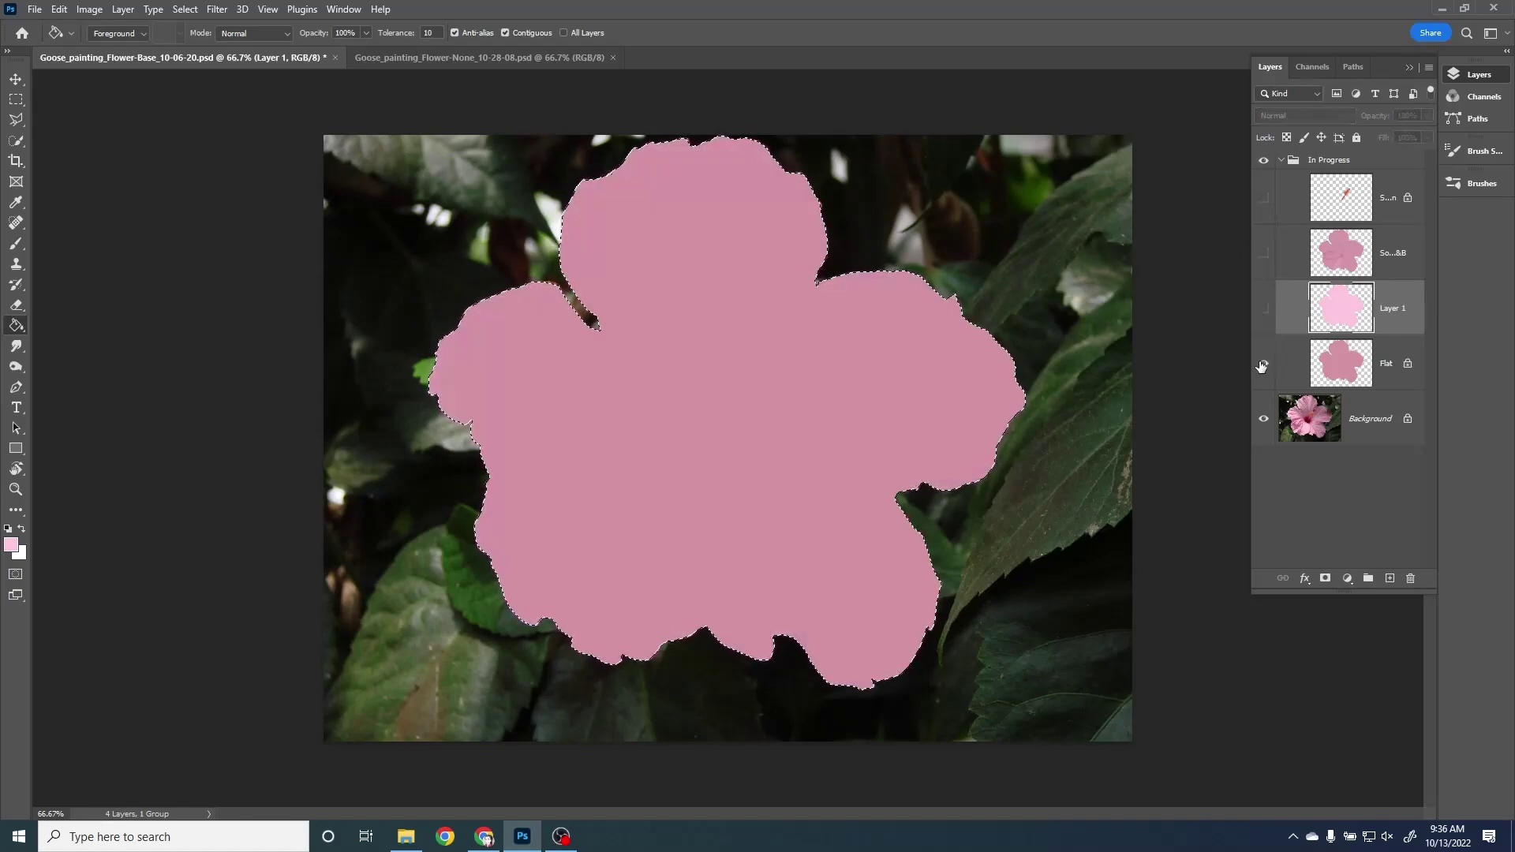
{"action": "key", "text": "ctrl+d"}
{"action": "left_click_drag", "start_coordinate": [1408, 313], "coordinate": [1412, 582]}
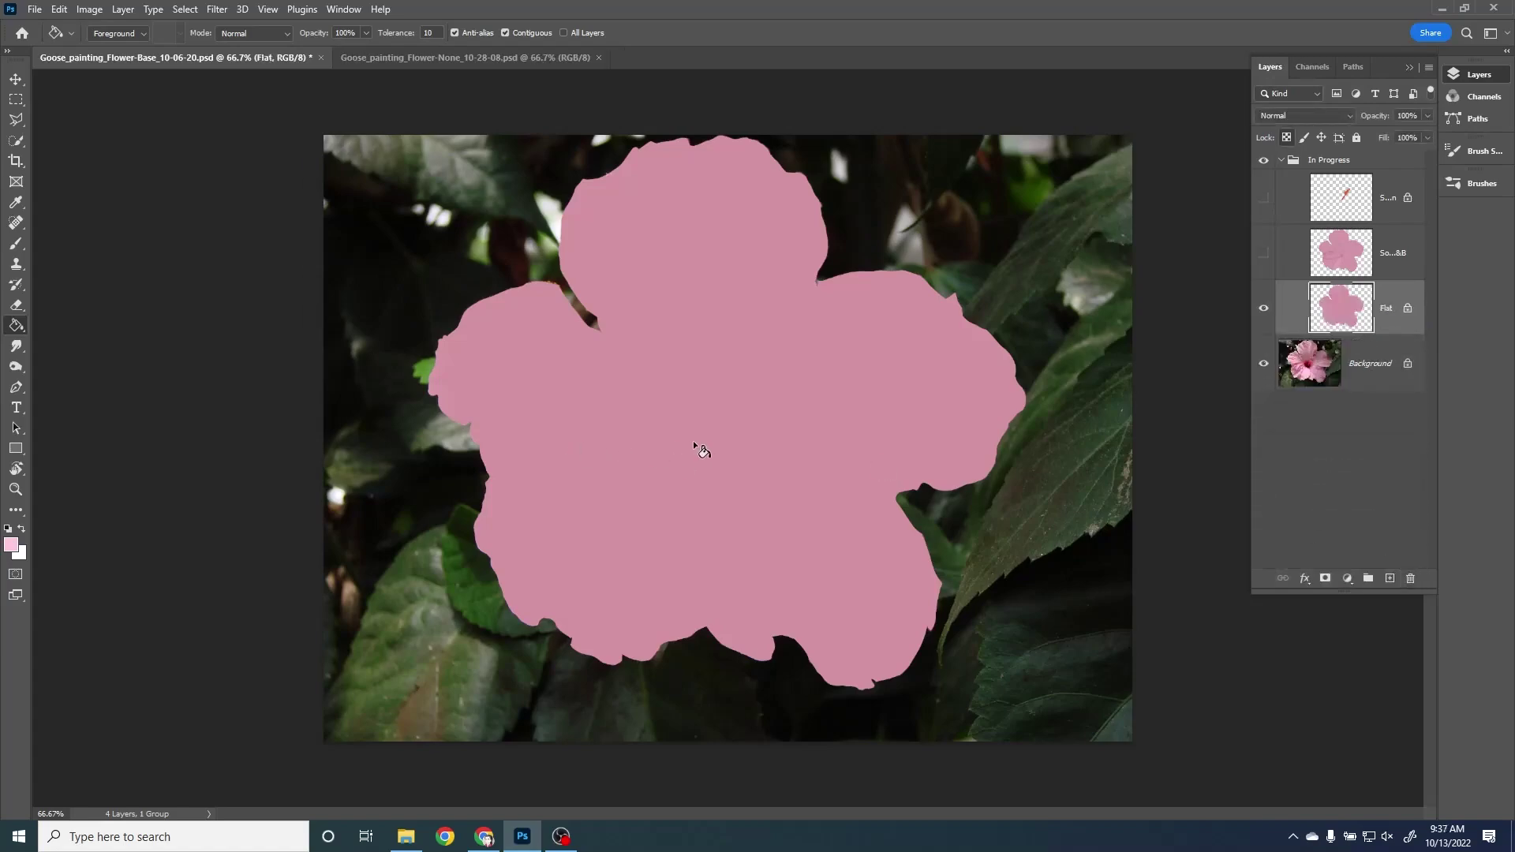
Set the Flat layer's opacity to 90%
{"action": "left_click", "coordinate": [1427, 116]}
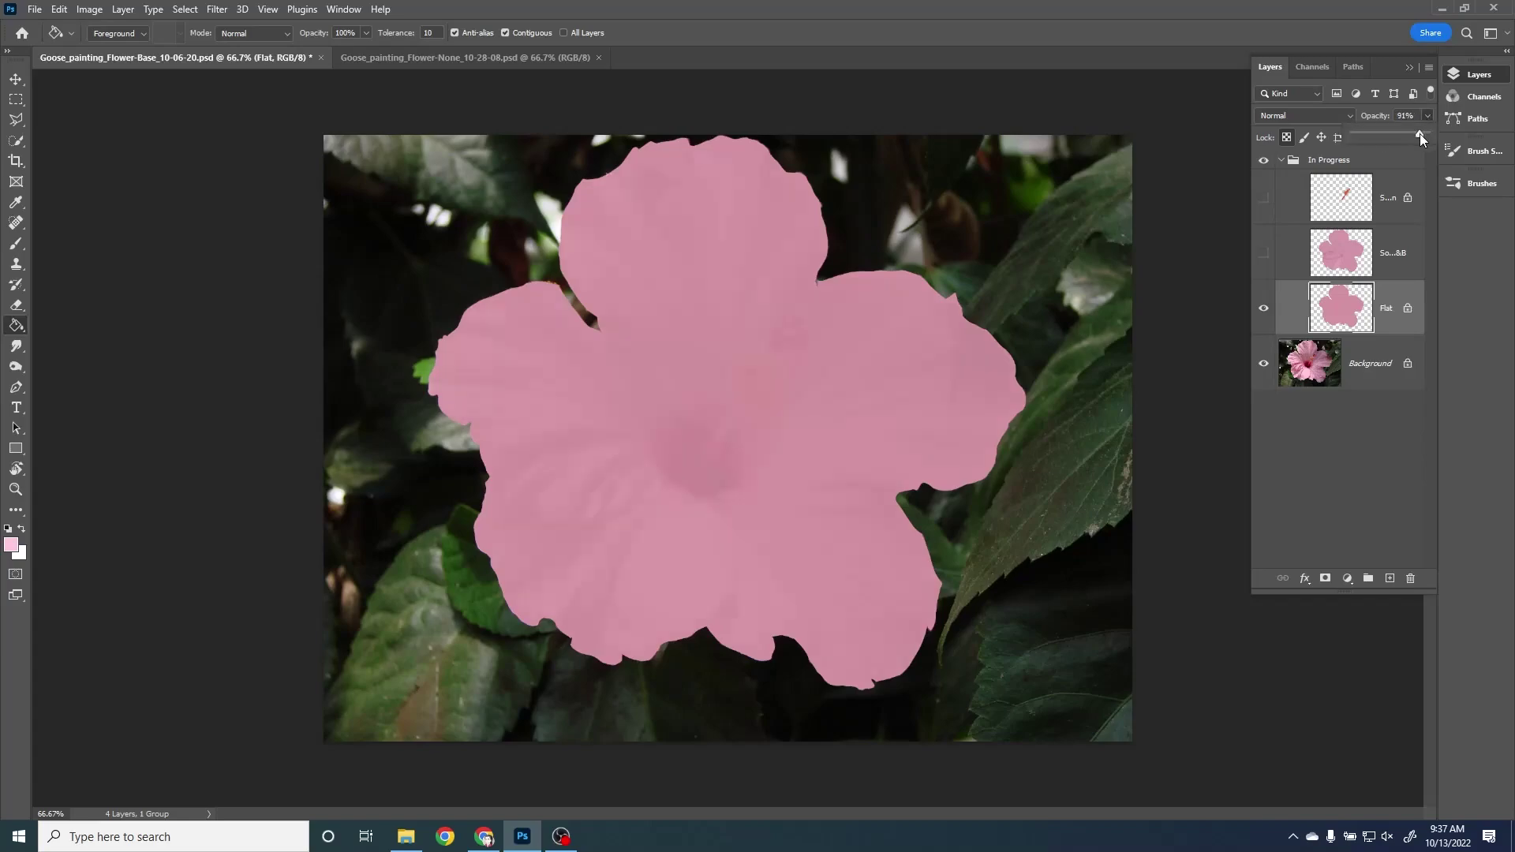
{"action": "left_click", "coordinate": [1402, 116]}
{"action": "type", "text": "90"}
Set up the Burn tool with the Highlights range and 58% exposure
{"action": "left_click", "coordinate": [15, 367]}
{"action": "right_click", "coordinate": [16, 369]}
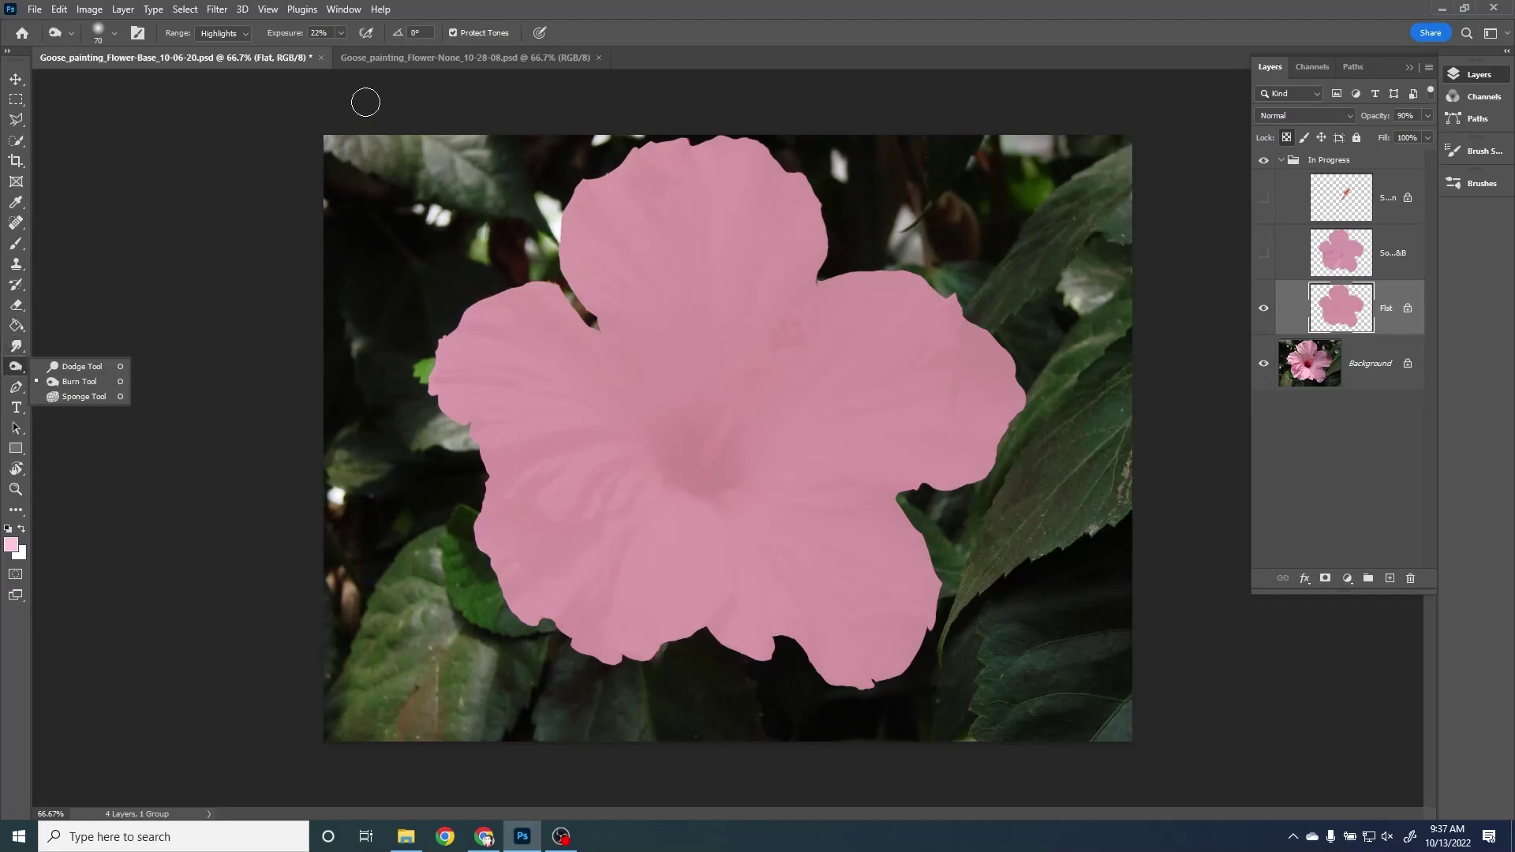
{"action": "left_click", "coordinate": [341, 33]}
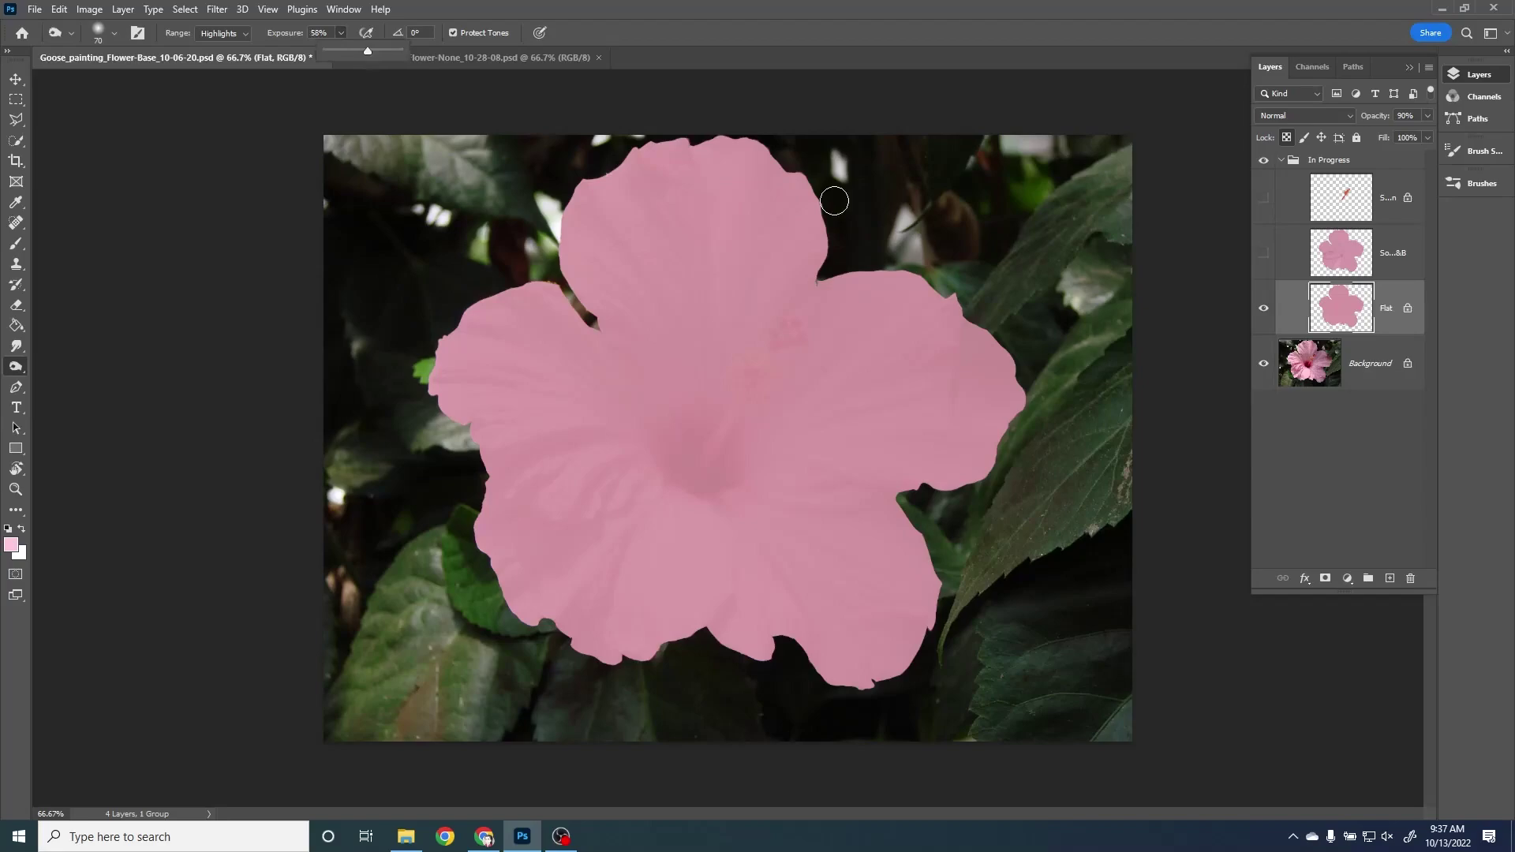
{"action": "left_click", "coordinate": [663, 176]}
Try a burn stroke with an enlarged brush where the upper and right petals meet
{"action": "key", "text": "bracketright"}
{"action": "key", "text": "bracketright"}
{"action": "key", "text": "bracketright"}
{"action": "key", "text": "bracketright"}
{"action": "key", "text": "bracketright"}
{"action": "key", "text": "bracketright"}
{"action": "key", "text": "bracketright"}
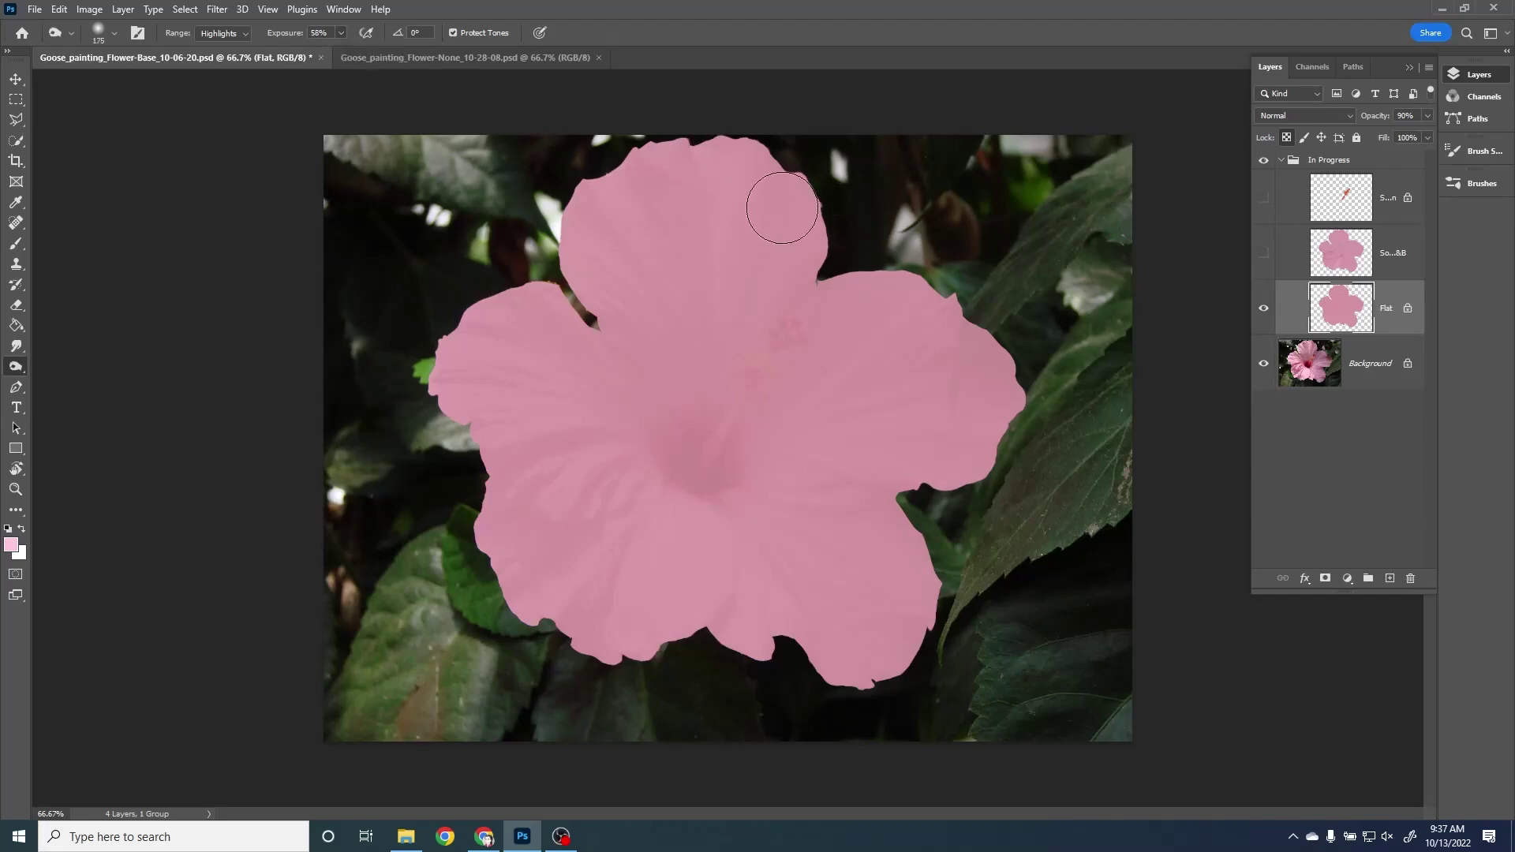
{"action": "key", "text": "bracketright"}
{"action": "key", "text": "bracketright"}
{"action": "key", "text": "bracketright"}
{"action": "key", "text": "bracketright"}
{"action": "key", "text": "bracketleft"}
{"action": "key", "text": "bracketleft"}
{"action": "mouse_move", "coordinate": [829, 245]}
{"action": "left_mouse_down"}
{"action": "mouse_move", "coordinate": [473, 577]}
{"action": "mouse_move", "coordinate": [815, 278]}
{"action": "mouse_move", "coordinate": [655, 452]}
{"action": "mouse_move", "coordinate": [627, 449]}
{"action": "mouse_move", "coordinate": [632, 418]}
{"action": "mouse_move", "coordinate": [682, 376]}
{"action": "mouse_move", "coordinate": [588, 460]}
{"action": "mouse_move", "coordinate": [840, 230]}
{"action": "mouse_move", "coordinate": [536, 568]}
{"action": "mouse_move", "coordinate": [803, 273]}
{"action": "left_mouse_up"}
{"action": "key", "text": "ctrl+z"}
Try a Dodge stroke with a size 300 brush diagonally across the flower from the upper to the lower left petals
{"action": "right_click", "coordinate": [14, 374]}
{"action": "left_click", "coordinate": [59, 368]}
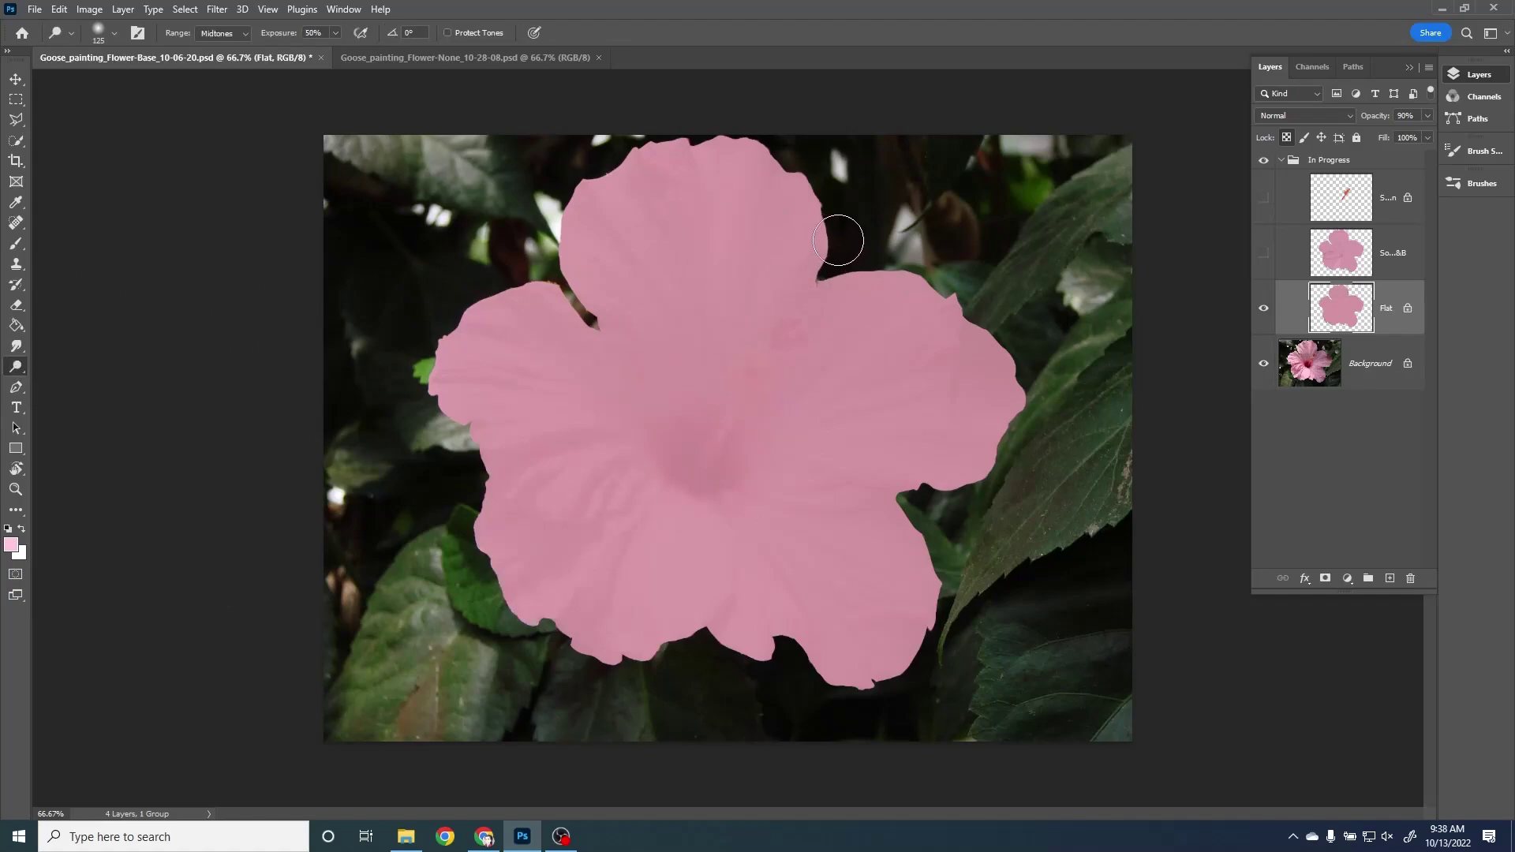
{"action": "key", "text": "bracketright"}
{"action": "key", "text": "bracketright"}
{"action": "key", "text": "bracketright"}
{"action": "key", "text": "bracketright"}
{"action": "key", "text": "bracketright"}
{"action": "mouse_move", "coordinate": [836, 252]}
{"action": "left_mouse_down"}
{"action": "mouse_move", "coordinate": [508, 554]}
{"action": "mouse_move", "coordinate": [895, 202]}
{"action": "mouse_move", "coordinate": [568, 523]}
{"action": "mouse_move", "coordinate": [847, 239]}
{"action": "mouse_move", "coordinate": [556, 492]}
{"action": "mouse_move", "coordinate": [509, 553]}
{"action": "mouse_move", "coordinate": [765, 284]}
{"action": "mouse_move", "coordinate": [538, 560]}
{"action": "left_mouse_up"}
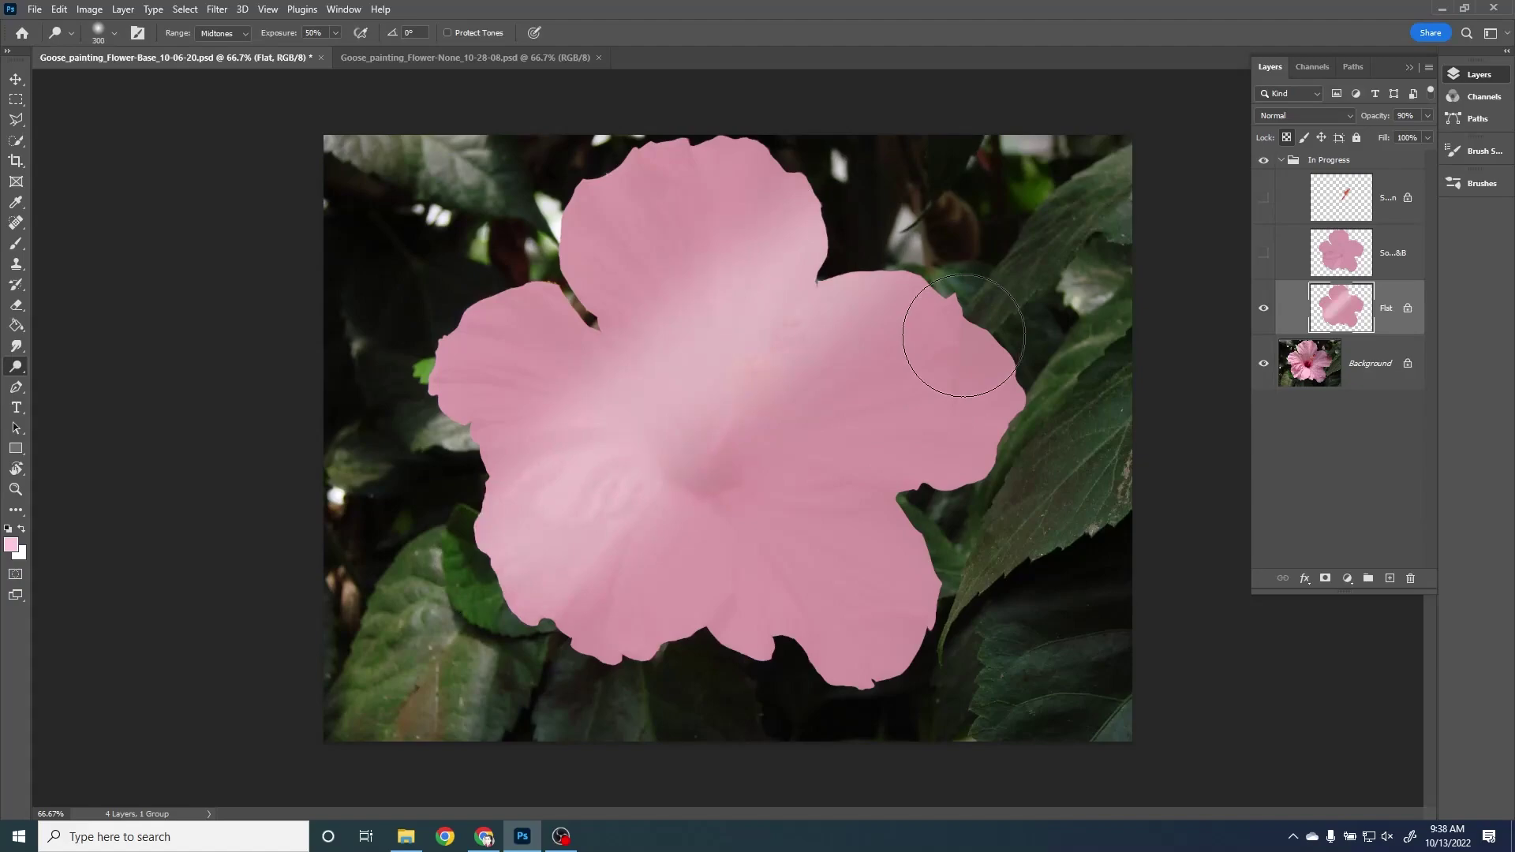
{"action": "key", "text": "ctrl+z"}
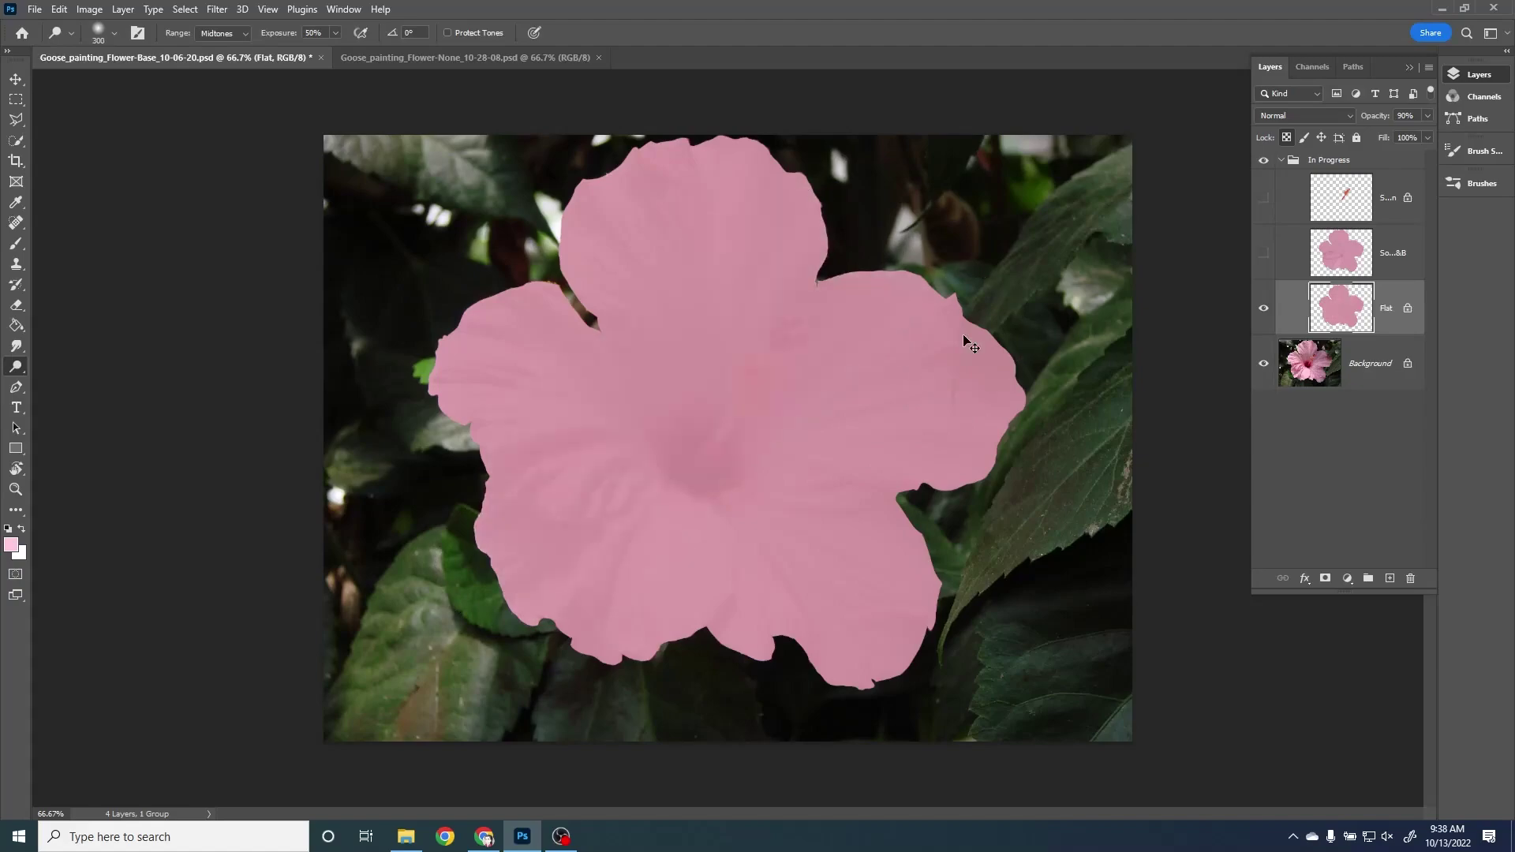
Switch back to the Burn tool with a smaller brush for close work on the lower left petals
{"action": "right_click", "coordinate": [21, 375]}
{"action": "left_click", "coordinate": [51, 382]}
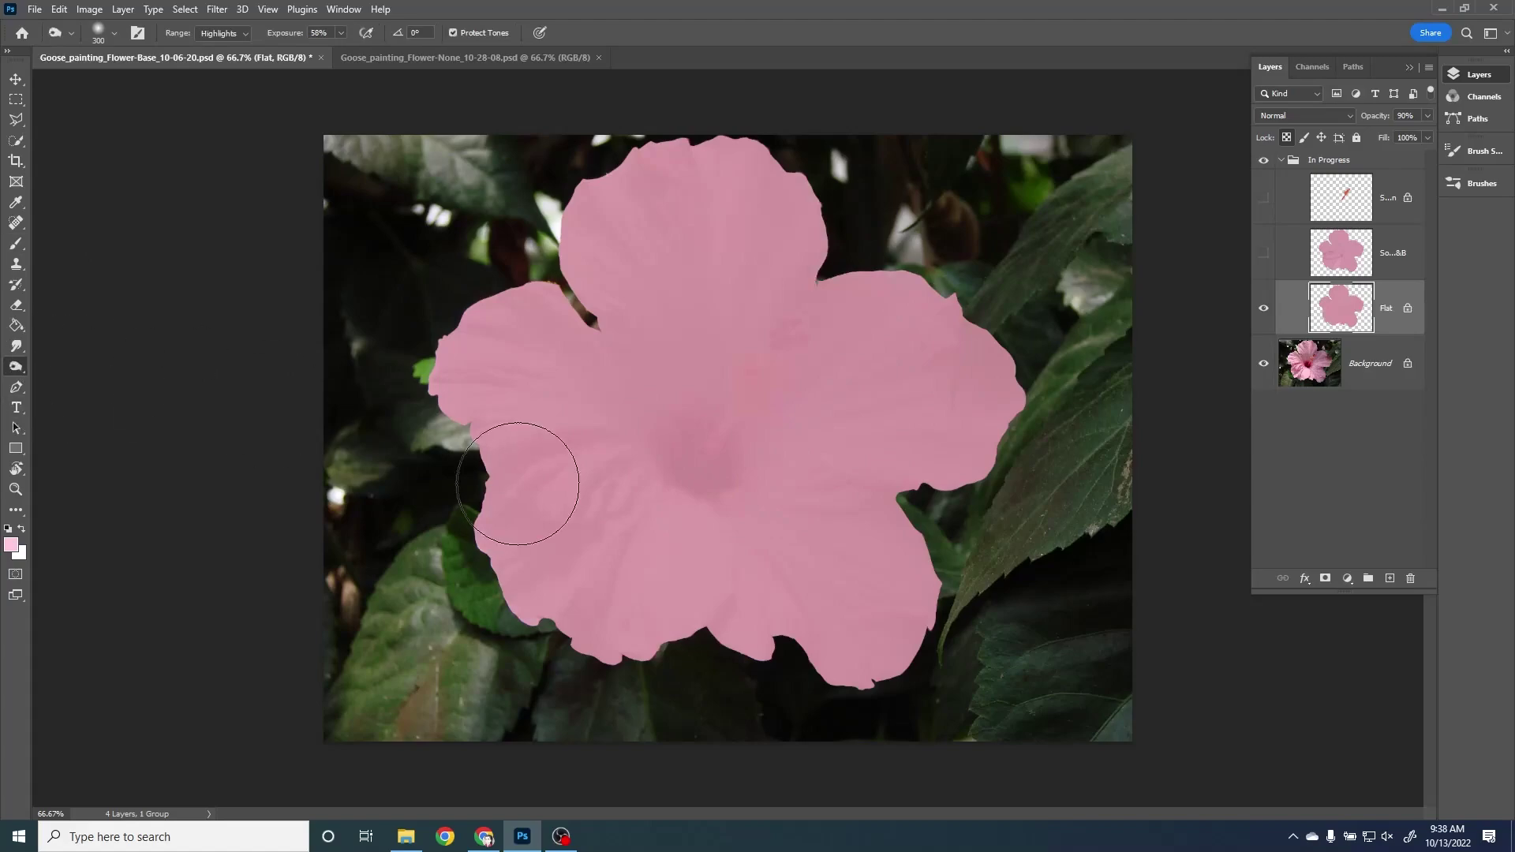
{"action": "key", "text": "bracketleft"}
{"action": "key", "text": "bracketleft"}
{"action": "key", "text": "bracketleft"}
{"action": "key", "text": "bracketleft"}
{"action": "key", "text": "bracketleft"}
{"action": "key", "text": "bracketleft"}
{"action": "key", "text": "bracketleft"}
{"action": "key", "text": "bracketleft"}
{"action": "key", "text": "bracketleft"}
{"action": "key", "text": "bracketleft"}
{"action": "key", "text": "ctrl+plus"}
{"action": "key", "text": "ctrl+plus"}
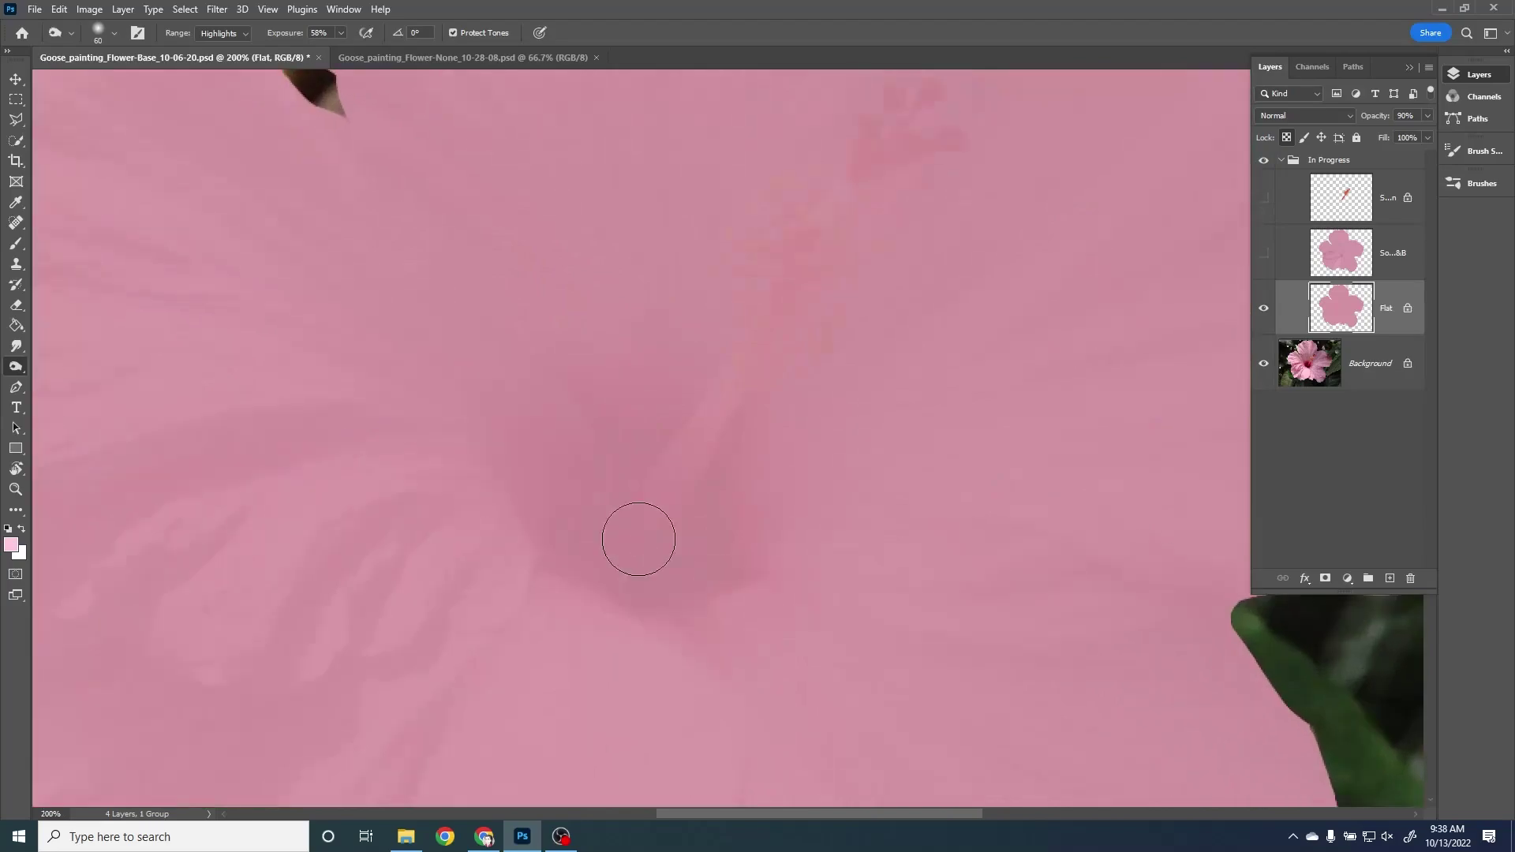
{"action": "mouse_move", "coordinate": [632, 534]}
{"action": "left_mouse_down"}
{"action": "mouse_move", "coordinate": [788, 517]}
{"action": "mouse_move", "coordinate": [957, 409]}
{"action": "left_mouse_up"}
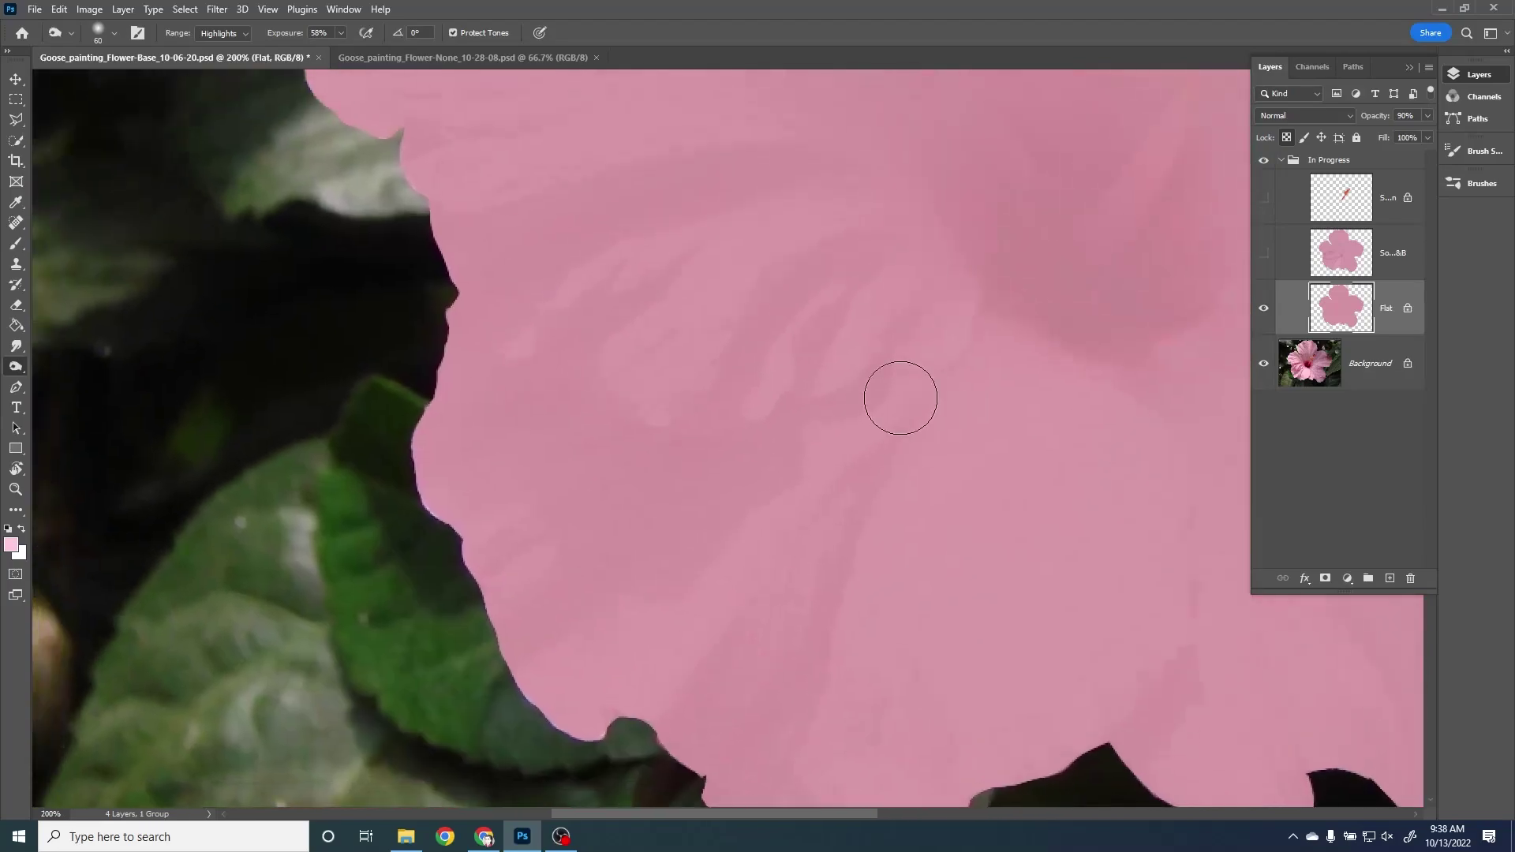
Burn thin lines along the edges of the overlapping lower left petals with a size 8 brush at 2% exposure
{"action": "key", "text": "bracketleft"}
{"action": "key", "text": "bracketleft"}
{"action": "key", "text": "bracketleft"}
{"action": "key", "text": "bracketleft"}
{"action": "key", "text": "bracketleft"}
{"action": "key", "text": "bracketleft"}
{"action": "key", "text": "bracketleft"}
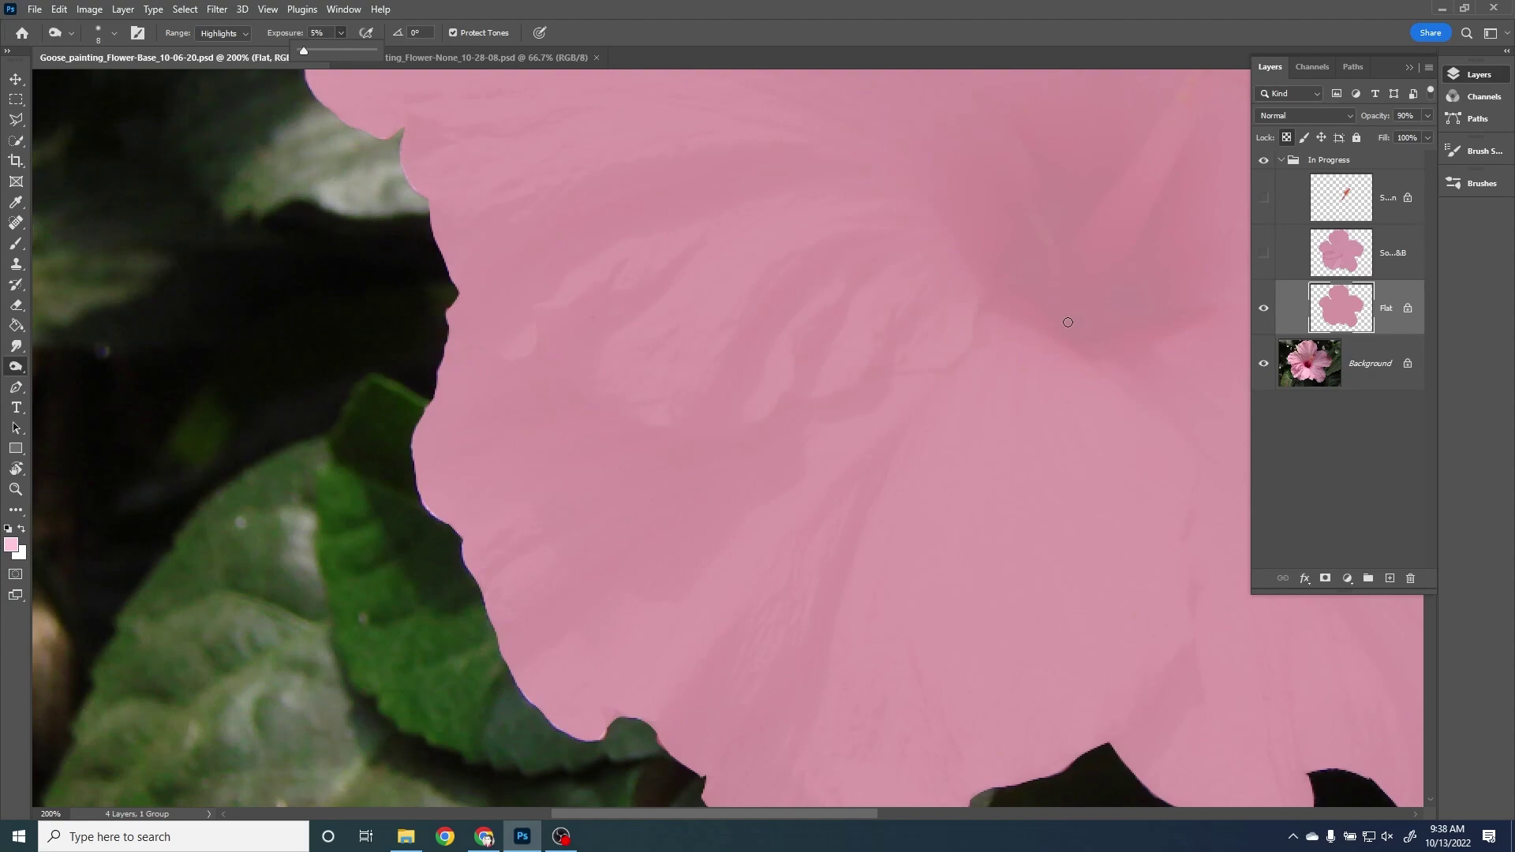
{"action": "left_click_drag", "start_coordinate": [989, 299], "coordinate": [972, 347]}
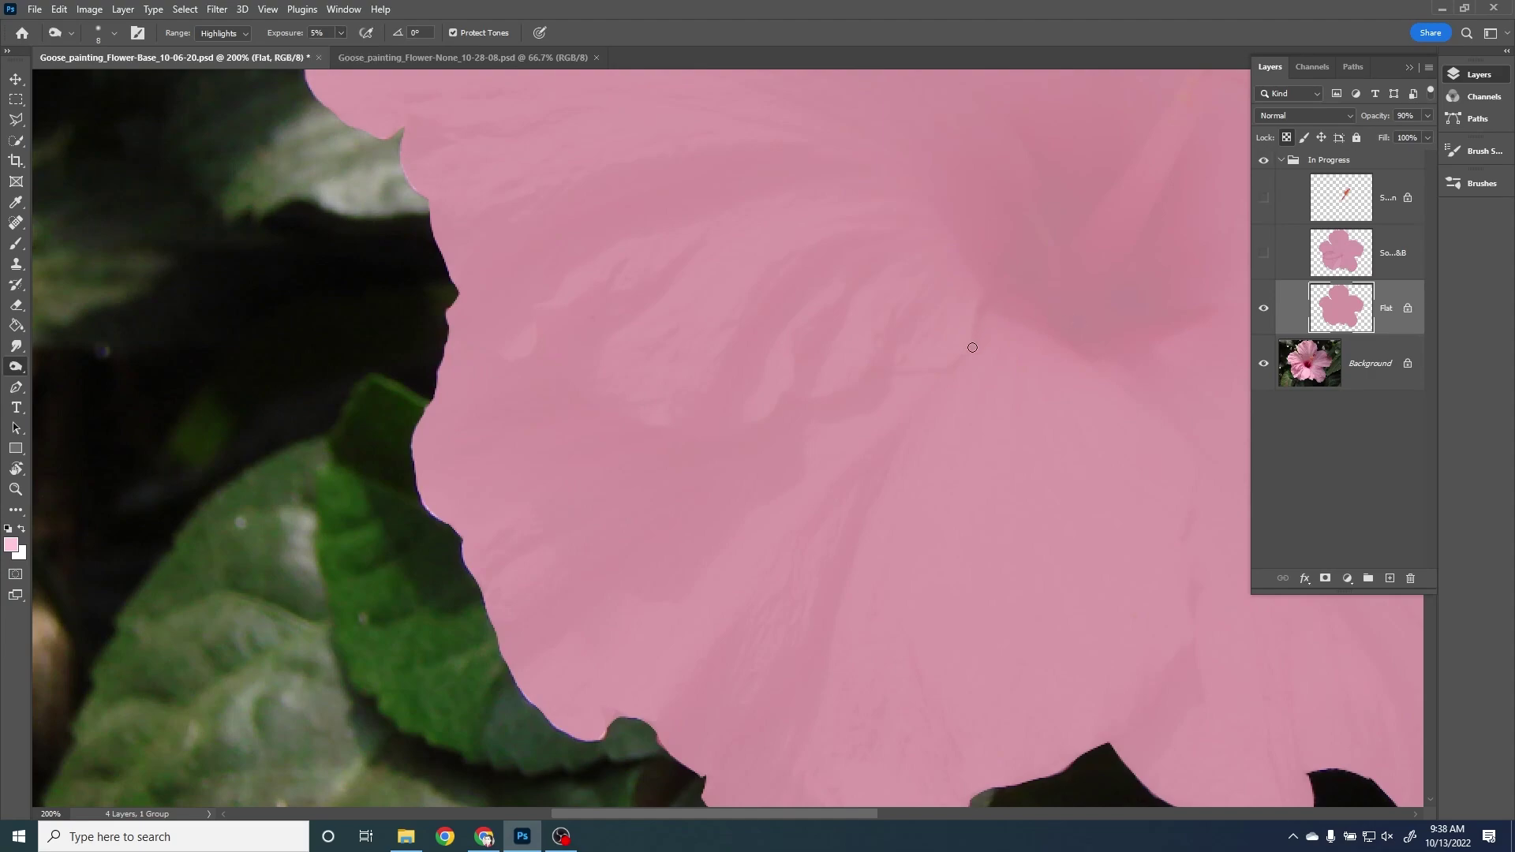
{"action": "key", "text": "ctrl+z"}
{"action": "scroll", "coordinate": [318, 31], "scroll_direction": "down", "scroll_amount": 2}
{"action": "mouse_move", "coordinate": [983, 305]}
{"action": "left_mouse_down"}
{"action": "mouse_move", "coordinate": [914, 373]}
{"action": "mouse_move", "coordinate": [872, 370]}
{"action": "mouse_move", "coordinate": [751, 424]}
{"action": "mouse_move", "coordinate": [713, 401]}
{"action": "mouse_move", "coordinate": [690, 402]}
{"action": "mouse_move", "coordinate": [693, 425]}
{"action": "mouse_move", "coordinate": [648, 429]}
{"action": "mouse_move", "coordinate": [568, 389]}
{"action": "mouse_move", "coordinate": [536, 314]}
{"action": "mouse_move", "coordinate": [531, 351]}
{"action": "mouse_move", "coordinate": [477, 341]}
{"action": "left_mouse_up"}
{"action": "mouse_move", "coordinate": [904, 377]}
{"action": "left_mouse_down"}
{"action": "mouse_move", "coordinate": [803, 429]}
{"action": "mouse_move", "coordinate": [808, 465]}
{"action": "mouse_move", "coordinate": [694, 590]}
{"action": "mouse_move", "coordinate": [612, 604]}
{"action": "mouse_move", "coordinate": [538, 512]}
{"action": "mouse_move", "coordinate": [414, 490]}
{"action": "left_mouse_up"}
Raise the Flat layer's opacity to 100% to check the burned lines, and restore it to 90%
{"action": "left_click", "coordinate": [1426, 116]}
{"action": "left_click_drag", "start_coordinate": [1417, 134], "coordinate": [1445, 133]}
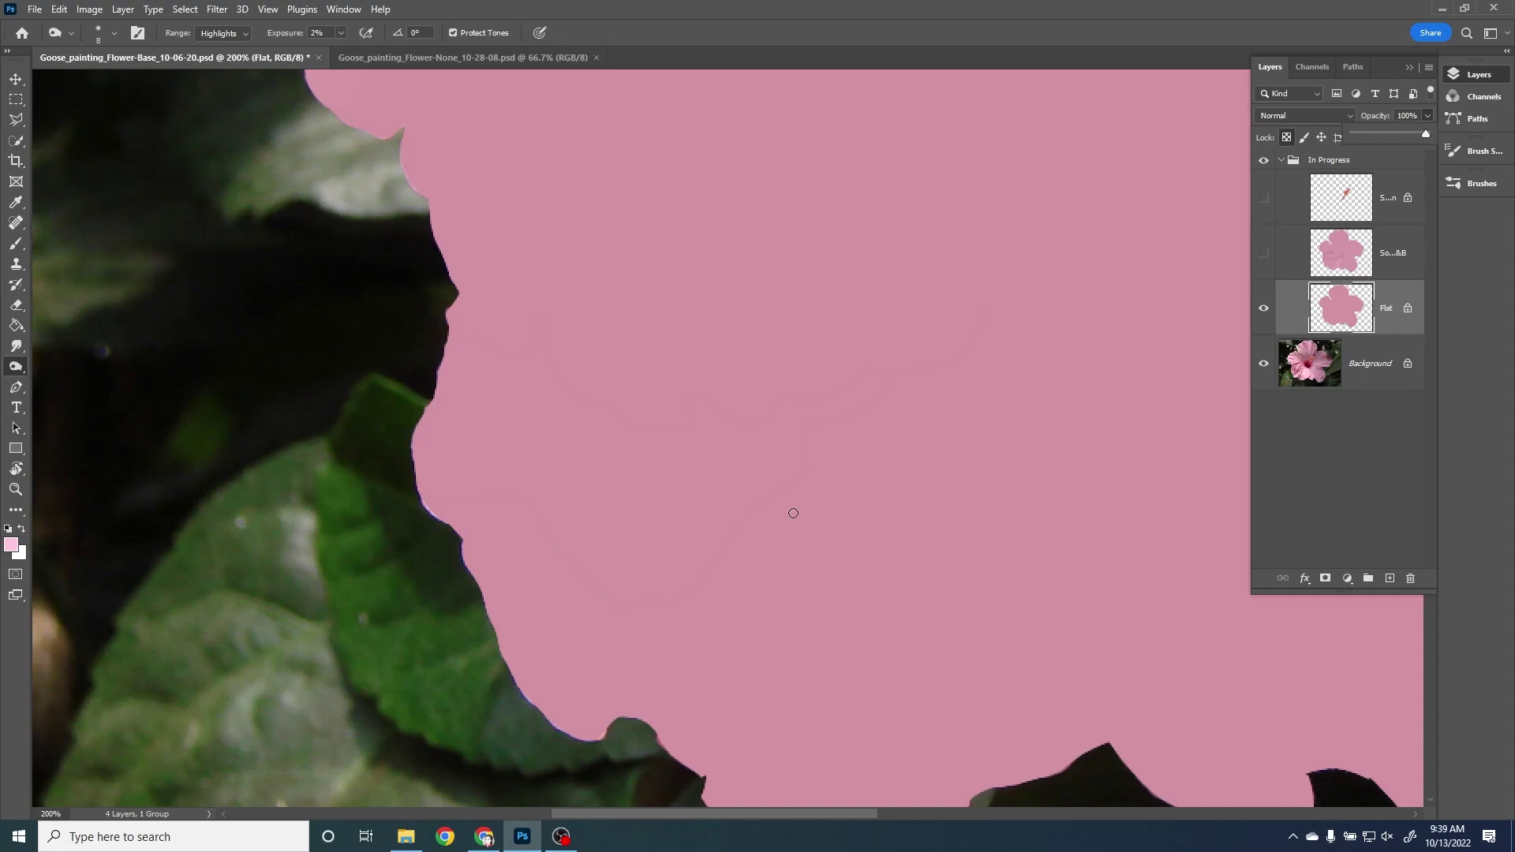
{"action": "left_click", "coordinate": [1410, 115]}
{"action": "scroll", "coordinate": [1410, 115], "scroll_direction": "down", "scroll_amount": 3}
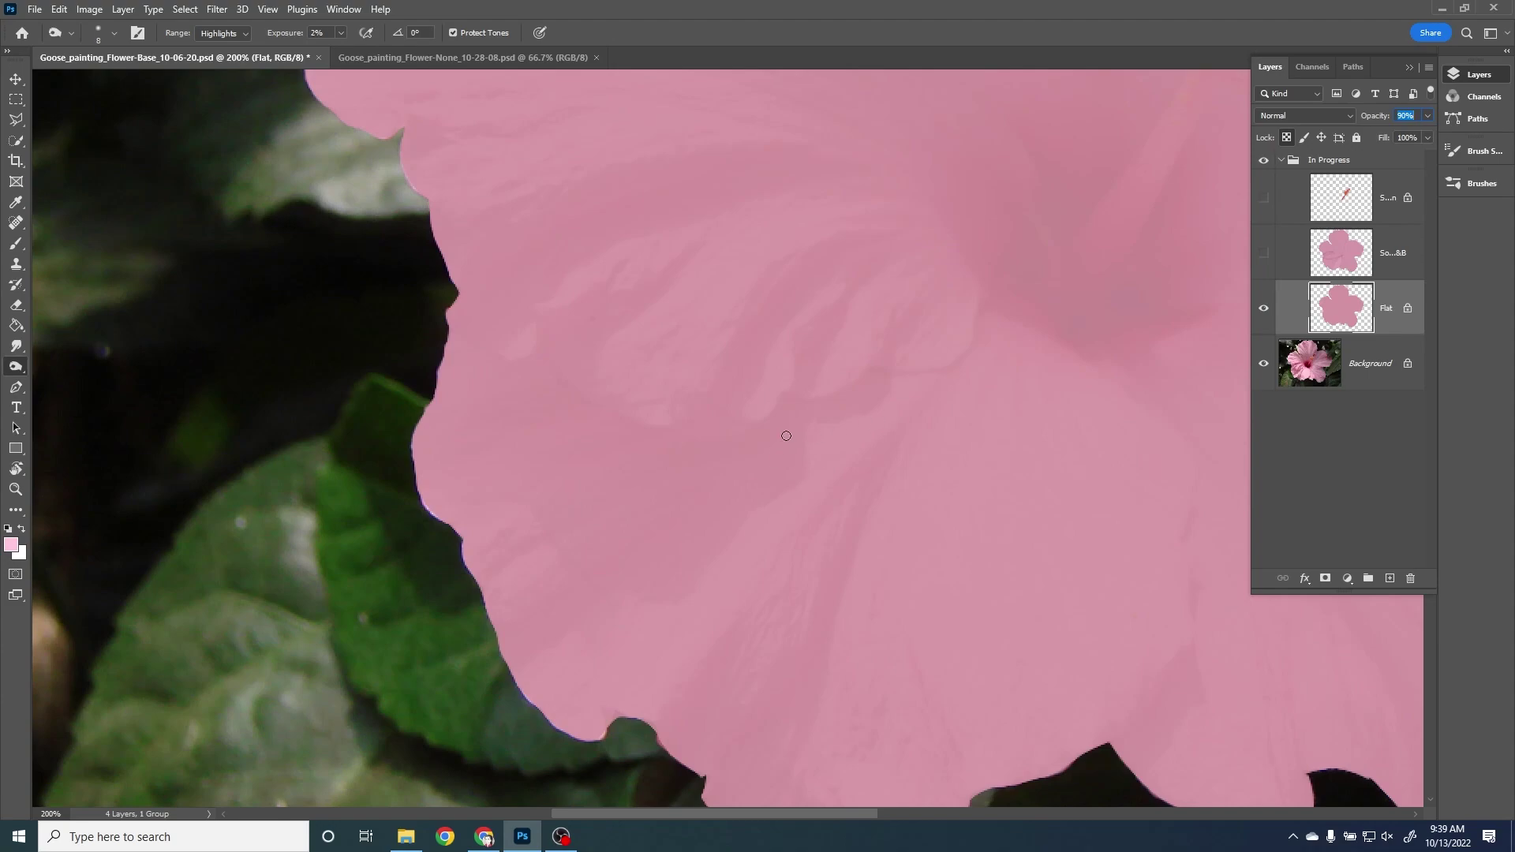
Darken the fold where the overlapping lower left petals meet, using a small Burn brush
{"action": "left_click", "coordinate": [882, 26]}
{"action": "key", "text": "bracketright"}
{"action": "key", "text": "bracketright"}
{"action": "key", "text": "bracketright"}
{"action": "key", "text": "bracketright"}
{"action": "key", "text": "bracketleft"}
{"action": "key", "text": "bracketleft"}
{"action": "key", "text": "bracketleft"}
{"action": "key", "text": "bracketleft"}
{"action": "key", "text": "bracketleft"}
{"action": "mouse_move", "coordinate": [792, 414]}
{"action": "left_mouse_down"}
{"action": "mouse_move", "coordinate": [774, 426]}
{"action": "mouse_move", "coordinate": [786, 420]}
{"action": "left_mouse_up"}
Burn a broad shadow under the overlapping petal's edge with a larger brush
{"action": "key", "text": "bracketright"}
{"action": "key", "text": "bracketright"}
{"action": "key", "text": "bracketright"}
{"action": "key", "text": "bracketright"}
{"action": "key", "text": "bracketright"}
{"action": "key", "text": "bracketright"}
{"action": "key", "text": "bracketright"}
{"action": "mouse_move", "coordinate": [474, 465]}
{"action": "left_mouse_down"}
{"action": "mouse_move", "coordinate": [627, 478]}
{"action": "mouse_move", "coordinate": [562, 424]}
{"action": "mouse_move", "coordinate": [616, 508]}
{"action": "mouse_move", "coordinate": [560, 498]}
{"action": "mouse_move", "coordinate": [577, 532]}
{"action": "mouse_move", "coordinate": [658, 579]}
{"action": "mouse_move", "coordinate": [647, 554]}
{"action": "mouse_move", "coordinate": [623, 560]}
{"action": "mouse_move", "coordinate": [641, 560]}
{"action": "mouse_move", "coordinate": [676, 500]}
{"action": "mouse_move", "coordinate": [639, 471]}
{"action": "mouse_move", "coordinate": [683, 472]}
{"action": "mouse_move", "coordinate": [661, 500]}
{"action": "mouse_move", "coordinate": [793, 434]}
{"action": "mouse_move", "coordinate": [783, 424]}
{"action": "mouse_move", "coordinate": [772, 440]}
{"action": "mouse_move", "coordinate": [883, 401]}
{"action": "mouse_move", "coordinate": [845, 401]}
{"action": "mouse_move", "coordinate": [895, 380]}
{"action": "left_mouse_up"}
Deepen the shadow on the lower left petal with a size 20 Burn brush and set the Flat layer's opacity to 100%
{"action": "key", "text": "bracketleft"}
{"action": "key", "text": "bracketleft"}
{"action": "key", "text": "bracketleft"}
{"action": "key", "text": "bracketleft"}
{"action": "key", "text": "bracketleft"}
{"action": "key", "text": "bracketleft"}
{"action": "key", "text": "bracketleft"}
{"action": "key", "text": "bracketright"}
{"action": "key", "text": "bracketright"}
{"action": "key", "text": "bracketright"}
{"action": "mouse_move", "coordinate": [580, 486]}
{"action": "left_mouse_down"}
{"action": "mouse_move", "coordinate": [622, 507]}
{"action": "mouse_move", "coordinate": [599, 531]}
{"action": "mouse_move", "coordinate": [676, 571]}
{"action": "mouse_move", "coordinate": [736, 471]}
{"action": "mouse_move", "coordinate": [747, 463]}
{"action": "mouse_move", "coordinate": [716, 496]}
{"action": "mouse_move", "coordinate": [785, 473]}
{"action": "mouse_move", "coordinate": [669, 577]}
{"action": "mouse_move", "coordinate": [726, 514]}
{"action": "mouse_move", "coordinate": [653, 574]}
{"action": "mouse_move", "coordinate": [612, 520]}
{"action": "mouse_move", "coordinate": [669, 535]}
{"action": "mouse_move", "coordinate": [716, 507]}
{"action": "mouse_move", "coordinate": [647, 513]}
{"action": "mouse_move", "coordinate": [503, 427]}
{"action": "mouse_move", "coordinate": [527, 453]}
{"action": "left_mouse_up"}
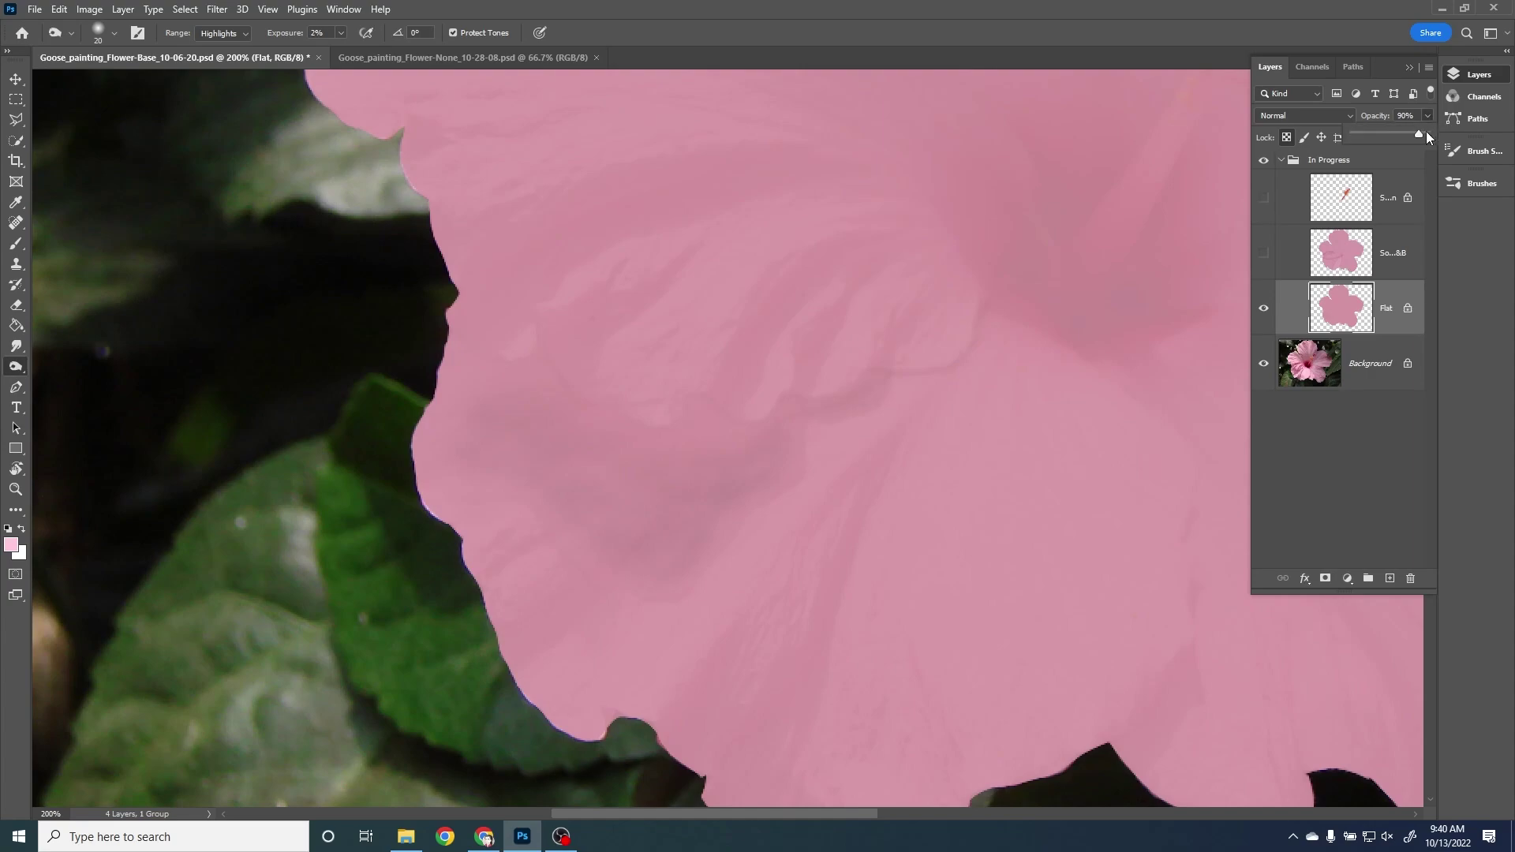
{"action": "left_click_drag", "start_coordinate": [1427, 132], "coordinate": [1459, 129]}
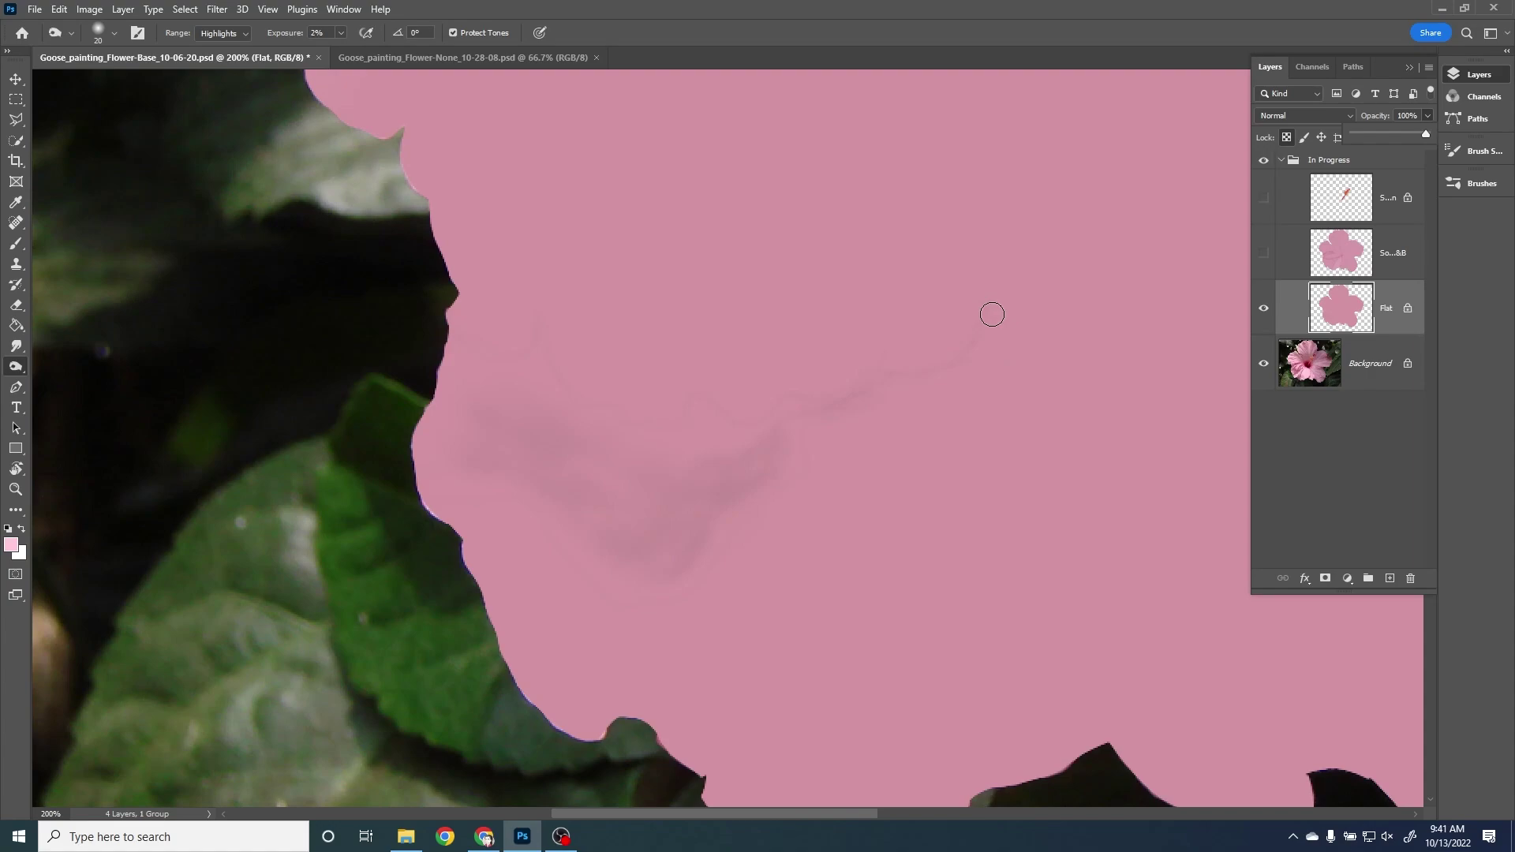
Extend the burned shadow beneath the overlapping petal out to the lower left petal's outer edge, enlarging the Burn brush
{"action": "left_click", "coordinate": [1389, 178]}
{"action": "key", "text": "bracketright"}
{"action": "key", "text": "bracketright"}
{"action": "key", "text": "bracketright"}
{"action": "key", "text": "bracketleft"}
{"action": "key", "text": "bracketleft"}
{"action": "key", "text": "bracketleft"}
{"action": "key", "text": "bracketright"}
{"action": "key", "text": "bracketright"}
{"action": "key", "text": "bracketright"}
{"action": "key", "text": "bracketright"}
{"action": "key", "text": "bracketright"}
{"action": "key", "text": "bracketright"}
{"action": "mouse_move", "coordinate": [471, 382]}
{"action": "left_mouse_down"}
{"action": "mouse_move", "coordinate": [448, 359]}
{"action": "mouse_move", "coordinate": [465, 372]}
{"action": "mouse_move", "coordinate": [527, 369]}
{"action": "mouse_move", "coordinate": [513, 382]}
{"action": "mouse_move", "coordinate": [476, 372]}
{"action": "mouse_move", "coordinate": [512, 371]}
{"action": "mouse_move", "coordinate": [503, 390]}
{"action": "mouse_move", "coordinate": [572, 426]}
{"action": "mouse_move", "coordinate": [542, 386]}
{"action": "mouse_move", "coordinate": [550, 372]}
{"action": "mouse_move", "coordinate": [515, 381]}
{"action": "mouse_move", "coordinate": [576, 420]}
{"action": "mouse_move", "coordinate": [616, 422]}
{"action": "mouse_move", "coordinate": [596, 430]}
{"action": "mouse_move", "coordinate": [679, 442]}
{"action": "mouse_move", "coordinate": [700, 409]}
{"action": "mouse_move", "coordinate": [717, 428]}
{"action": "mouse_move", "coordinate": [783, 415]}
{"action": "mouse_move", "coordinate": [751, 434]}
{"action": "mouse_move", "coordinate": [793, 414]}
{"action": "mouse_move", "coordinate": [757, 450]}
{"action": "mouse_move", "coordinate": [625, 448]}
{"action": "mouse_move", "coordinate": [536, 405]}
{"action": "mouse_move", "coordinate": [429, 395]}
{"action": "mouse_move", "coordinate": [481, 405]}
{"action": "mouse_move", "coordinate": [431, 430]}
{"action": "mouse_move", "coordinate": [426, 489]}
{"action": "left_mouse_up"}
Burn the lower part of the petal shadow with a size 30 brush, from the outer edge across to the fold
{"action": "key", "text": "bracketleft"}
{"action": "key", "text": "bracketleft"}
{"action": "key", "text": "bracketleft"}
{"action": "key", "text": "bracketleft"}
{"action": "key", "text": "bracketright"}
{"action": "key", "text": "bracketright"}
{"action": "key", "text": "bracketright"}
{"action": "key", "text": "bracketright"}
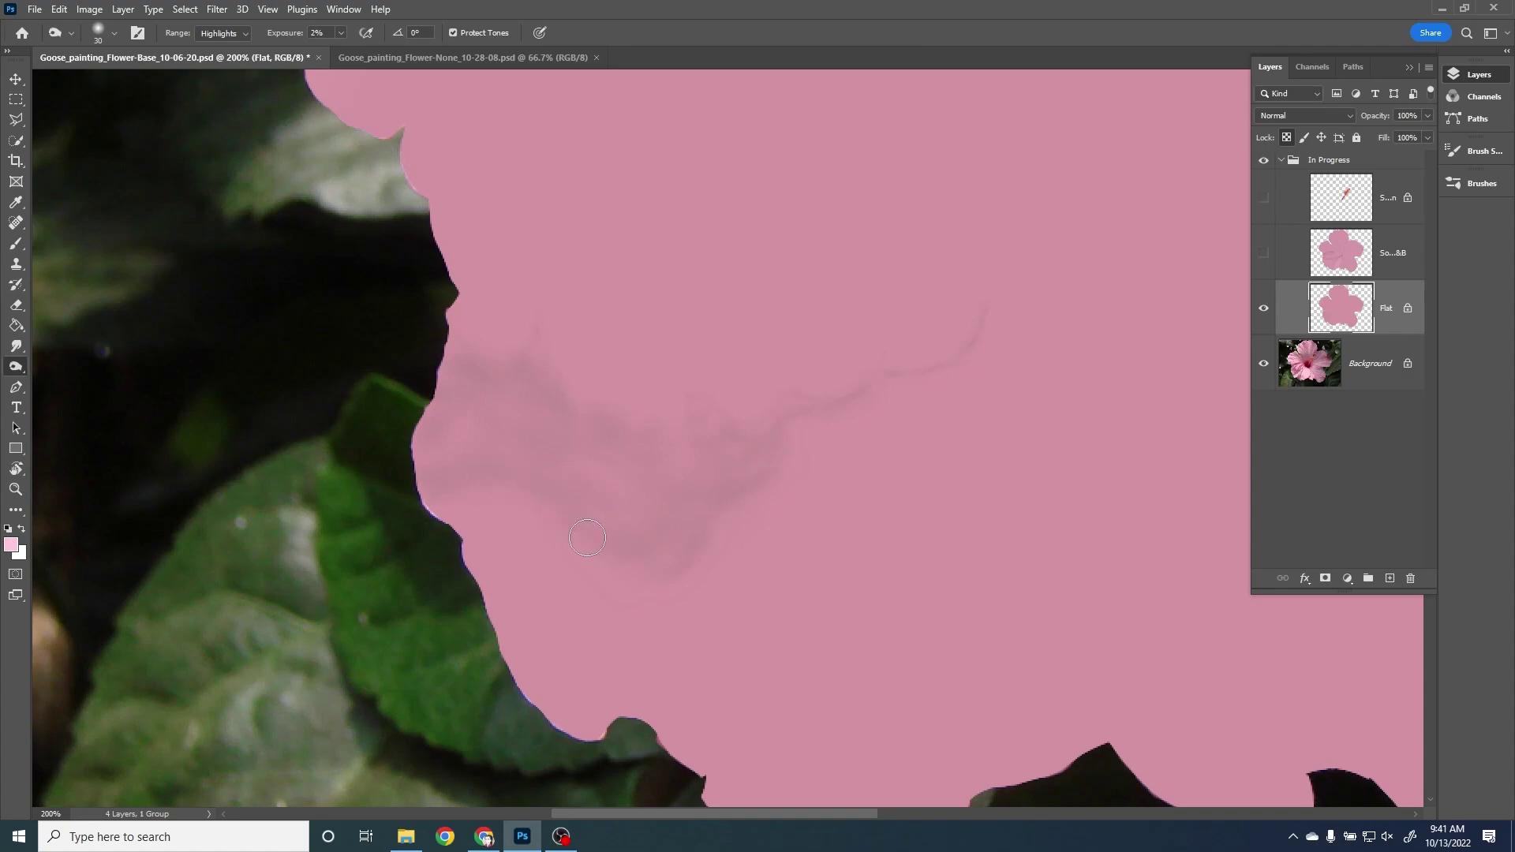
{"action": "mouse_move", "coordinate": [587, 537]}
{"action": "left_mouse_down"}
{"action": "mouse_move", "coordinate": [575, 538]}
{"action": "mouse_move", "coordinate": [609, 584]}
{"action": "mouse_move", "coordinate": [641, 596]}
{"action": "mouse_move", "coordinate": [673, 552]}
{"action": "mouse_move", "coordinate": [714, 541]}
{"action": "mouse_move", "coordinate": [626, 592]}
{"action": "mouse_move", "coordinate": [558, 517]}
{"action": "mouse_move", "coordinate": [487, 480]}
{"action": "mouse_move", "coordinate": [425, 494]}
{"action": "mouse_move", "coordinate": [435, 485]}
{"action": "left_mouse_up"}
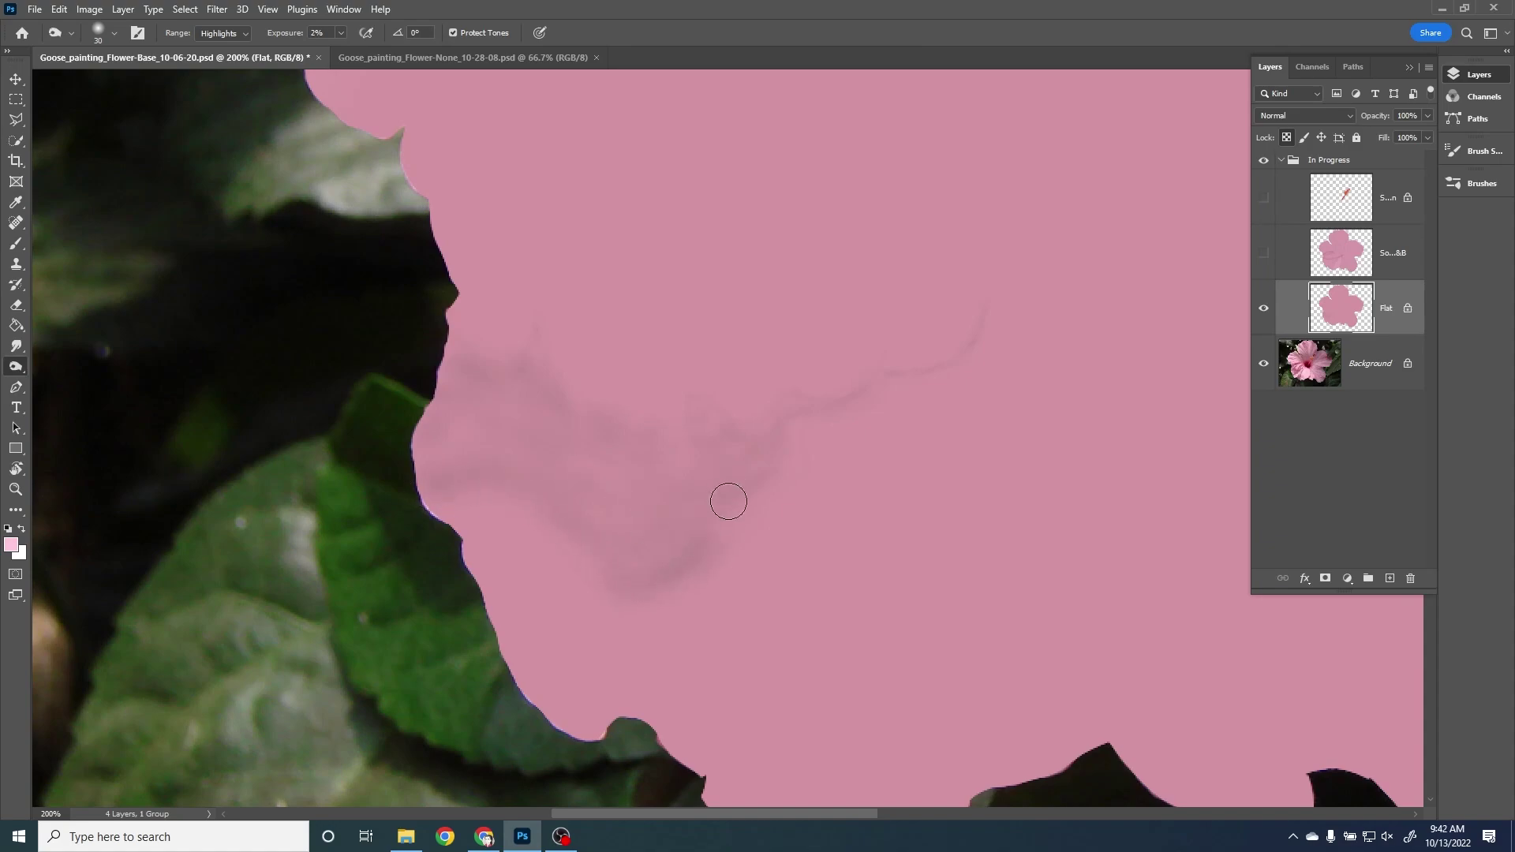
{"action": "mouse_move", "coordinate": [728, 501]}
{"action": "left_mouse_down"}
{"action": "mouse_move", "coordinate": [782, 434]}
{"action": "mouse_move", "coordinate": [752, 448]}
{"action": "mouse_move", "coordinate": [701, 418]}
{"action": "mouse_move", "coordinate": [707, 432]}
{"action": "mouse_move", "coordinate": [637, 446]}
{"action": "mouse_move", "coordinate": [688, 465]}
{"action": "mouse_move", "coordinate": [601, 432]}
{"action": "mouse_move", "coordinate": [608, 419]}
{"action": "mouse_move", "coordinate": [549, 427]}
{"action": "mouse_move", "coordinate": [547, 376]}
{"action": "mouse_move", "coordinate": [528, 356]}
{"action": "mouse_move", "coordinate": [542, 368]}
{"action": "mouse_move", "coordinate": [540, 338]}
{"action": "mouse_move", "coordinate": [470, 371]}
{"action": "mouse_move", "coordinate": [494, 370]}
{"action": "mouse_move", "coordinate": [457, 354]}
{"action": "mouse_move", "coordinate": [501, 410]}
{"action": "mouse_move", "coordinate": [450, 404]}
{"action": "mouse_move", "coordinate": [488, 423]}
{"action": "mouse_move", "coordinate": [513, 409]}
{"action": "mouse_move", "coordinate": [427, 442]}
{"action": "mouse_move", "coordinate": [707, 477]}
{"action": "mouse_move", "coordinate": [713, 460]}
{"action": "mouse_move", "coordinate": [575, 436]}
{"action": "mouse_move", "coordinate": [462, 460]}
{"action": "mouse_move", "coordinate": [419, 433]}
{"action": "mouse_move", "coordinate": [728, 473]}
{"action": "mouse_move", "coordinate": [770, 446]}
{"action": "mouse_move", "coordinate": [780, 399]}
{"action": "mouse_move", "coordinate": [843, 399]}
{"action": "left_mouse_up"}
Darken the overlapping petal's scalloped edge and the thin fold line toward the flower's center with a size 9 Burn brush
{"action": "key", "text": "bracketleft"}
{"action": "key", "text": "bracketleft"}
{"action": "key", "text": "bracketleft"}
{"action": "key", "text": "bracketright"}
{"action": "key", "text": "bracketright"}
{"action": "key", "text": "bracketright"}
{"action": "key", "text": "bracketleft"}
{"action": "key", "text": "bracketleft"}
{"action": "key", "text": "bracketleft"}
{"action": "key", "text": "bracketleft"}
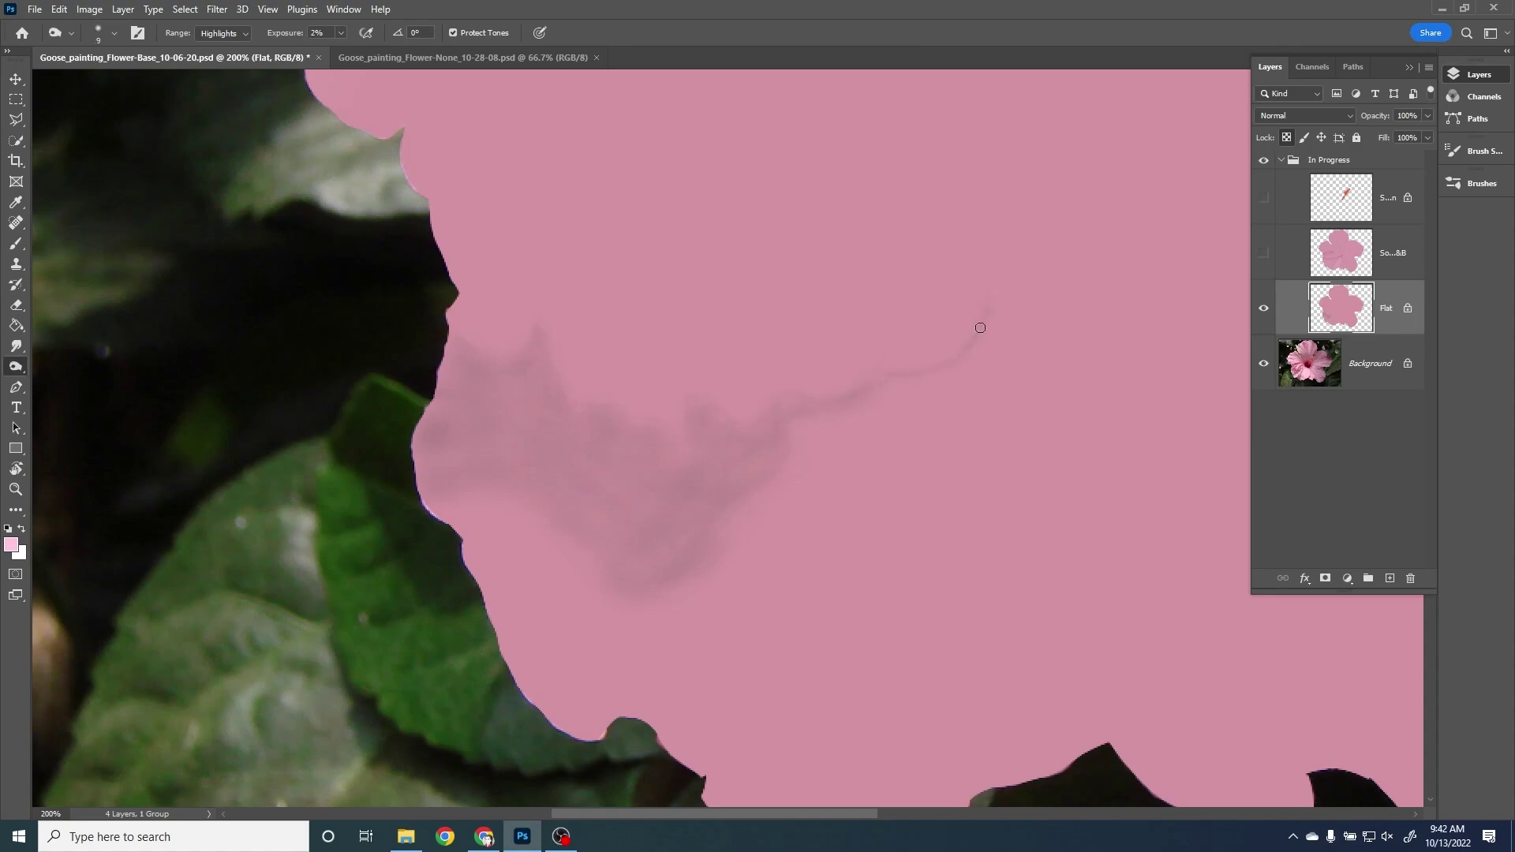
{"action": "key", "text": "bracketright"}
{"action": "key", "text": "bracketright"}
{"action": "key", "text": "bracketleft"}
Switch to the Dodge tool and reduce its brush size to 35
{"action": "right_click", "coordinate": [14, 368]}
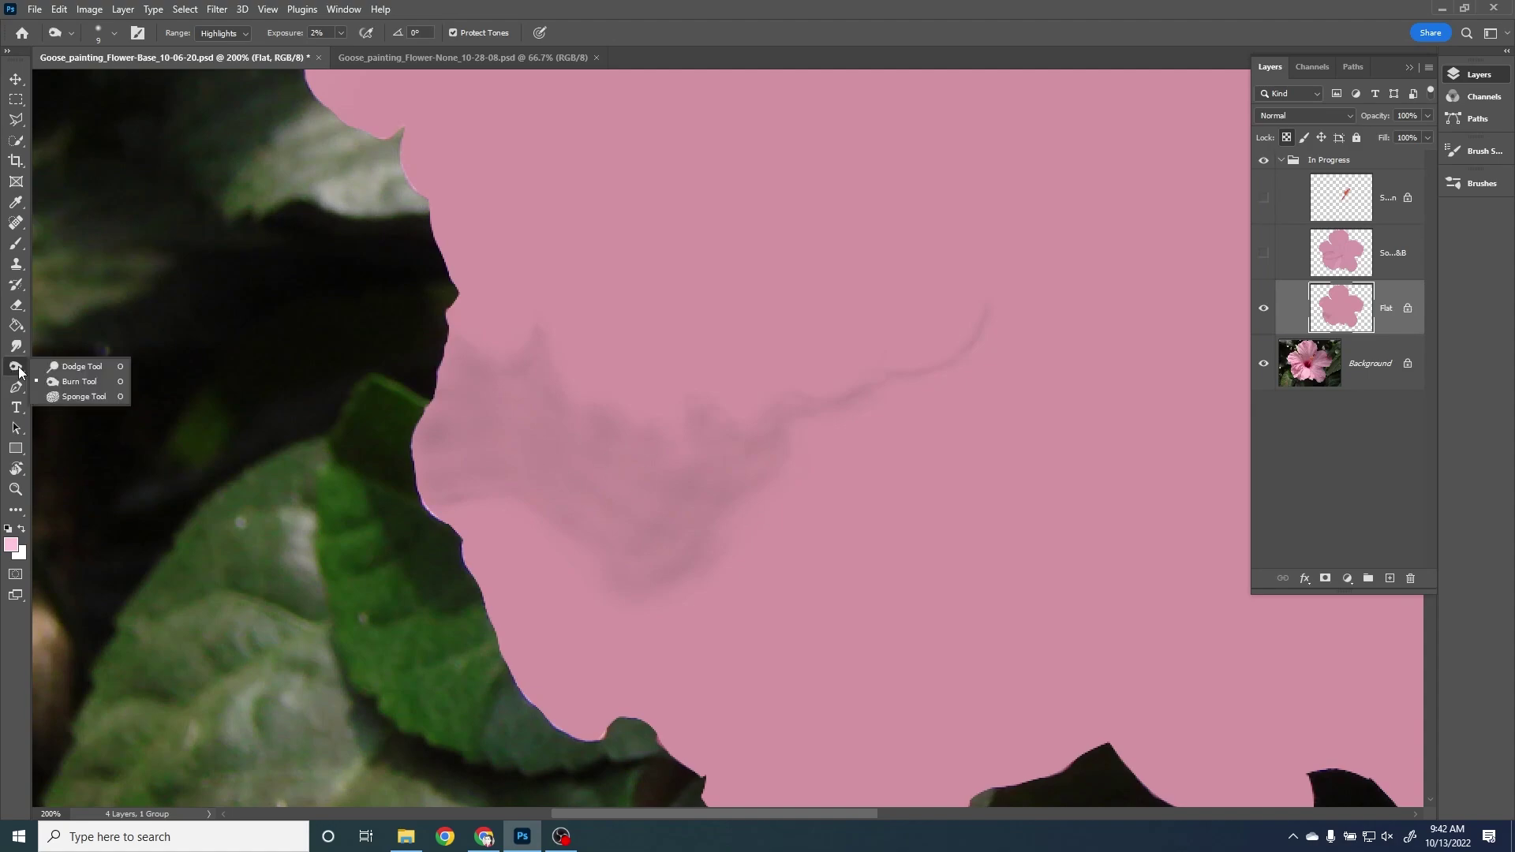
{"action": "left_click", "coordinate": [72, 366]}
{"action": "key", "text": "bracketleft"}
{"action": "key", "text": "bracketleft"}
{"action": "key", "text": "bracketleft"}
{"action": "key", "text": "bracketleft"}
{"action": "key", "text": "bracketleft"}
{"action": "key", "text": "bracketleft"}
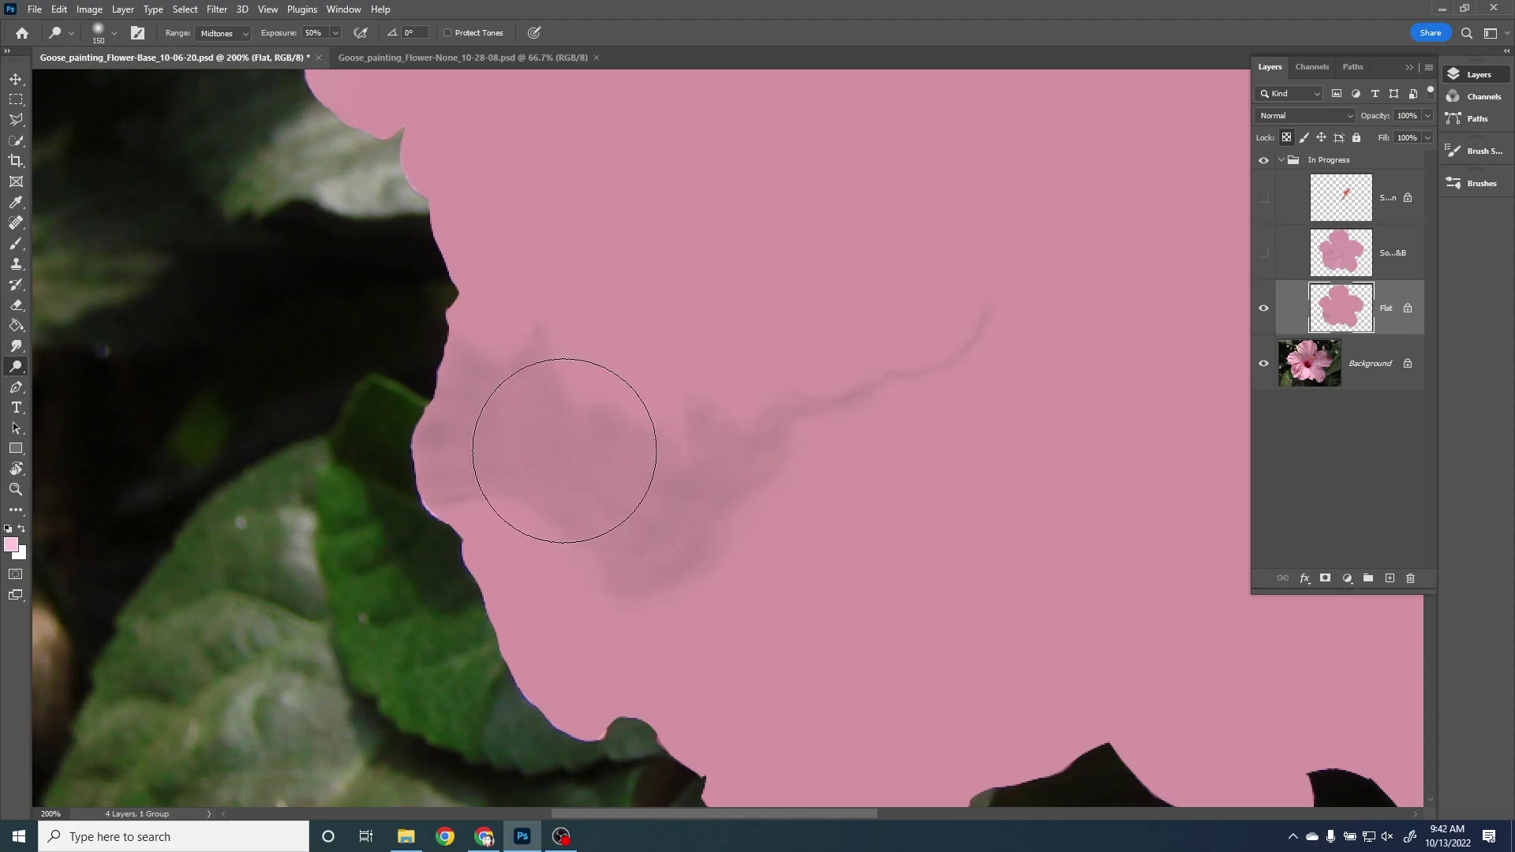
{"action": "key", "text": "bracketleft"}
{"action": "key", "text": "bracketleft"}
{"action": "key", "text": "bracketleft"}
{"action": "key", "text": "bracketleft"}
{"action": "key", "text": "bracketleft"}
{"action": "key", "text": "bracketleft"}
{"action": "key", "text": "bracketleft"}
{"action": "key", "text": "bracketleft"}
Try lightening the middle of the petal shadow with Dodge at 50% exposure, and undo the strokes
{"action": "left_click_drag", "start_coordinate": [581, 474], "coordinate": [627, 501]}
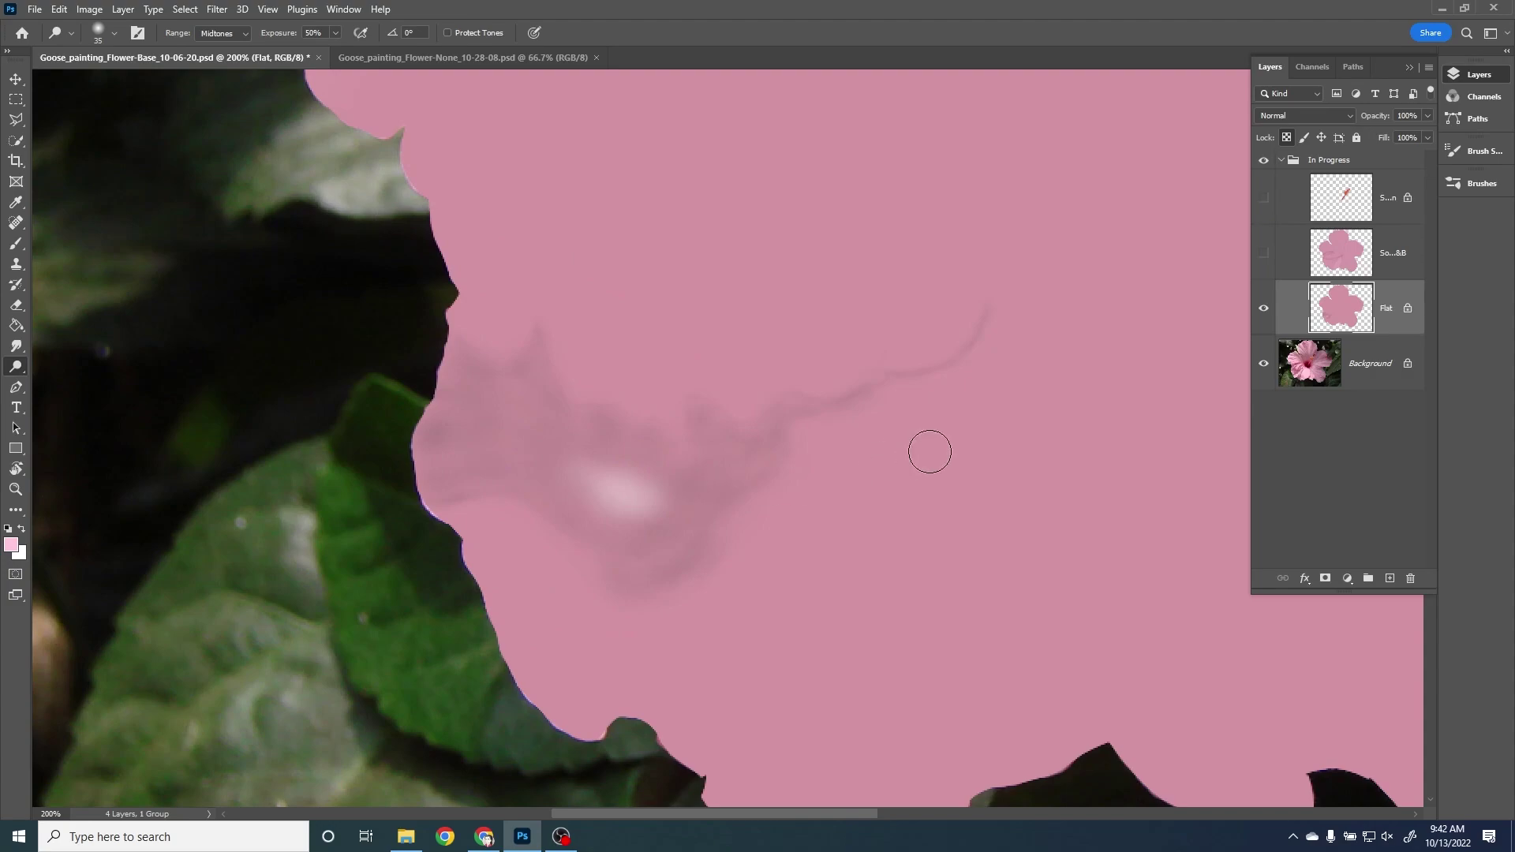
{"action": "key", "text": "ctrl+z"}
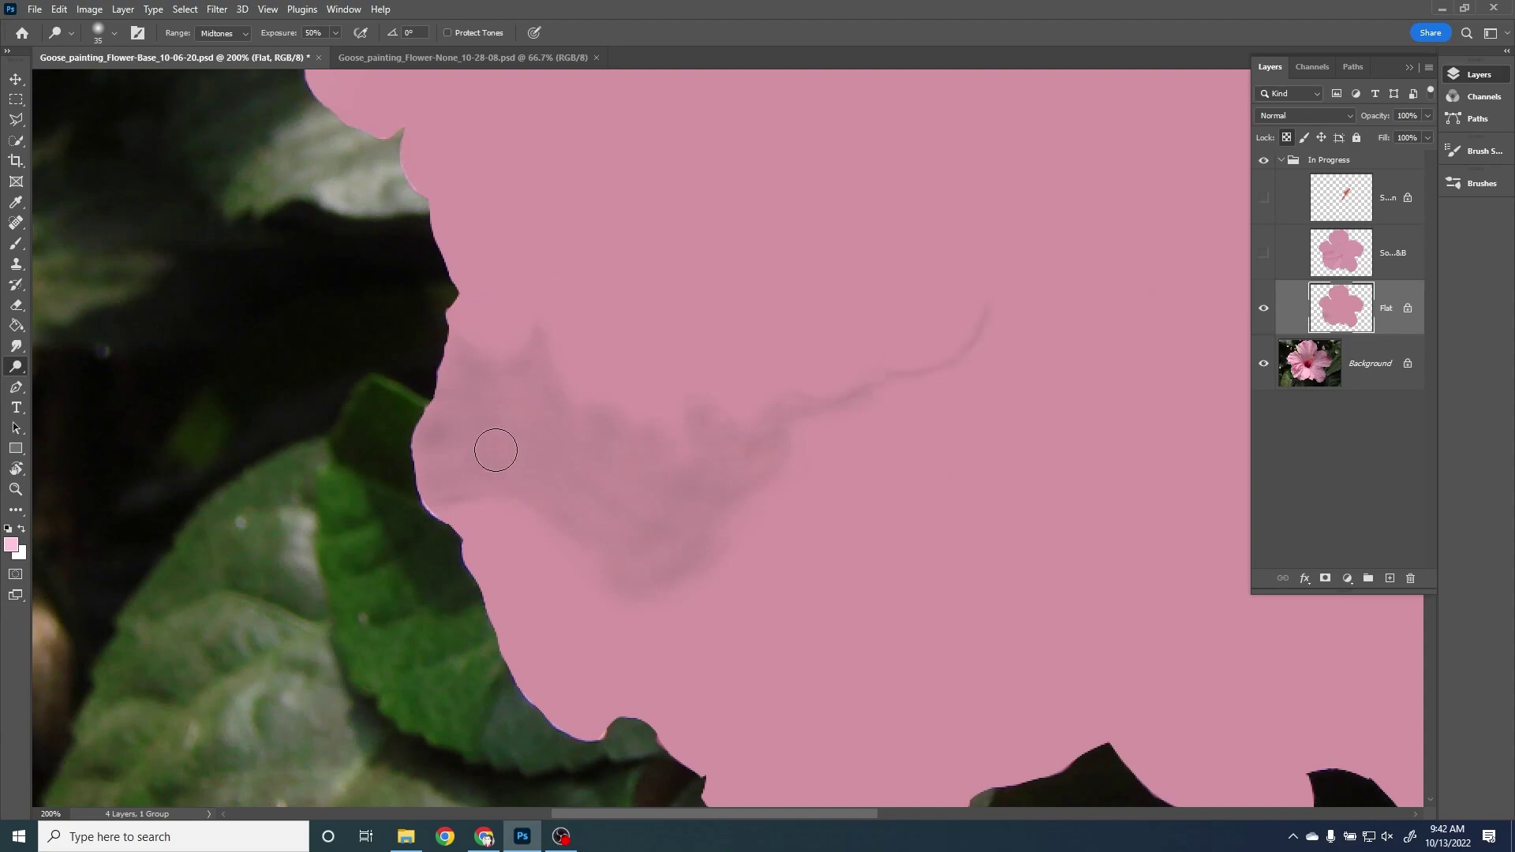
{"action": "left_click_drag", "start_coordinate": [494, 446], "coordinate": [617, 496]}
{"action": "key", "text": "ctrl+z"}
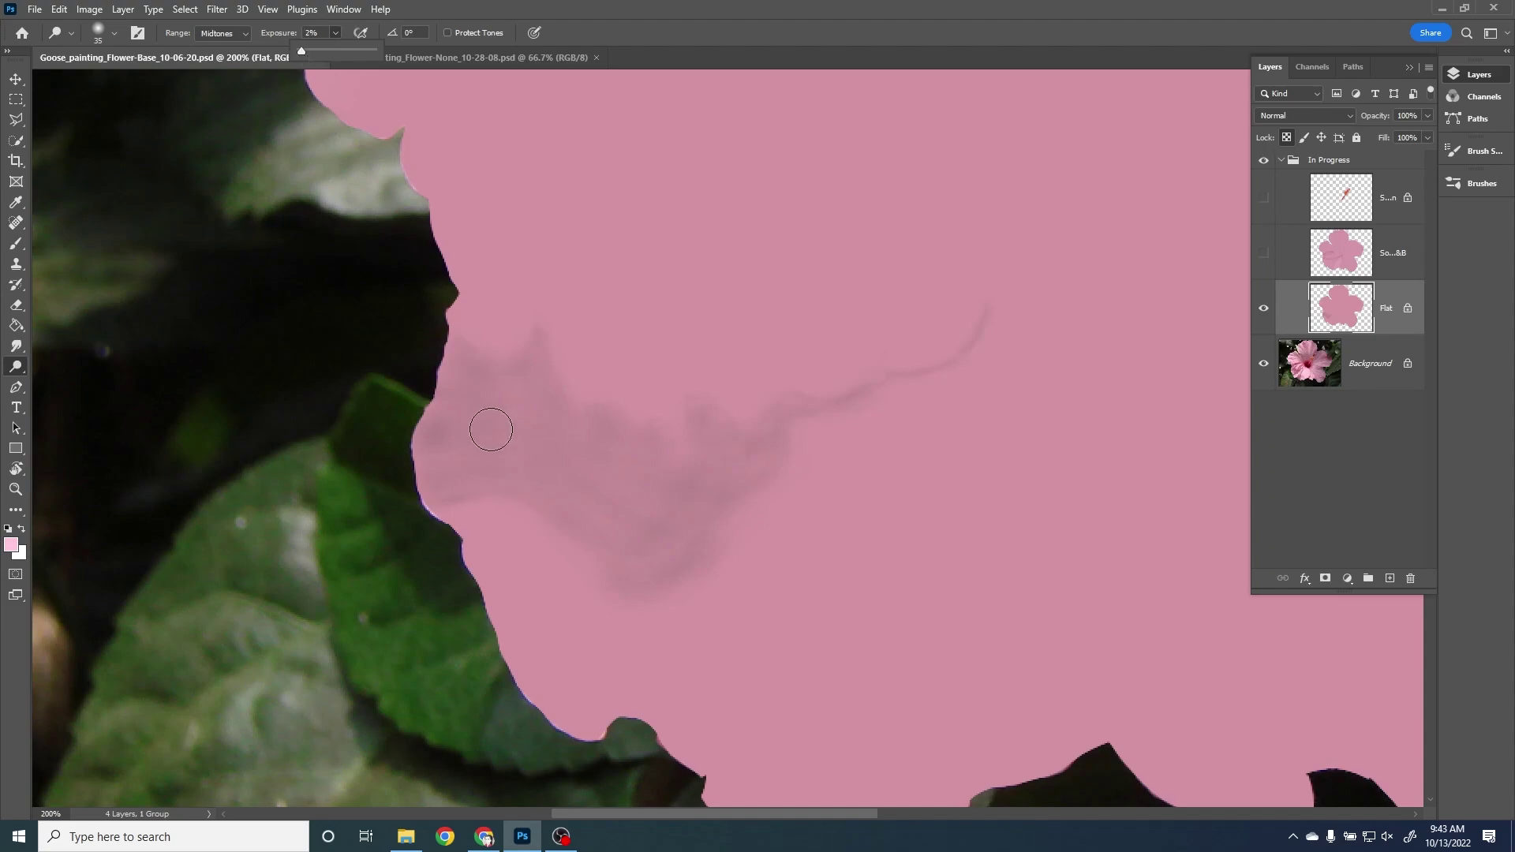
Lighten the petal shadow with Dodge at 2% exposure, and briefly hide the Flat layer to compare with the photo
{"action": "mouse_move", "coordinate": [490, 430]}
{"action": "left_mouse_down"}
{"action": "mouse_move", "coordinate": [643, 508]}
{"action": "mouse_move", "coordinate": [453, 464]}
{"action": "mouse_move", "coordinate": [589, 521]}
{"action": "mouse_move", "coordinate": [649, 572]}
{"action": "mouse_move", "coordinate": [677, 556]}
{"action": "mouse_move", "coordinate": [715, 464]}
{"action": "left_mouse_up"}
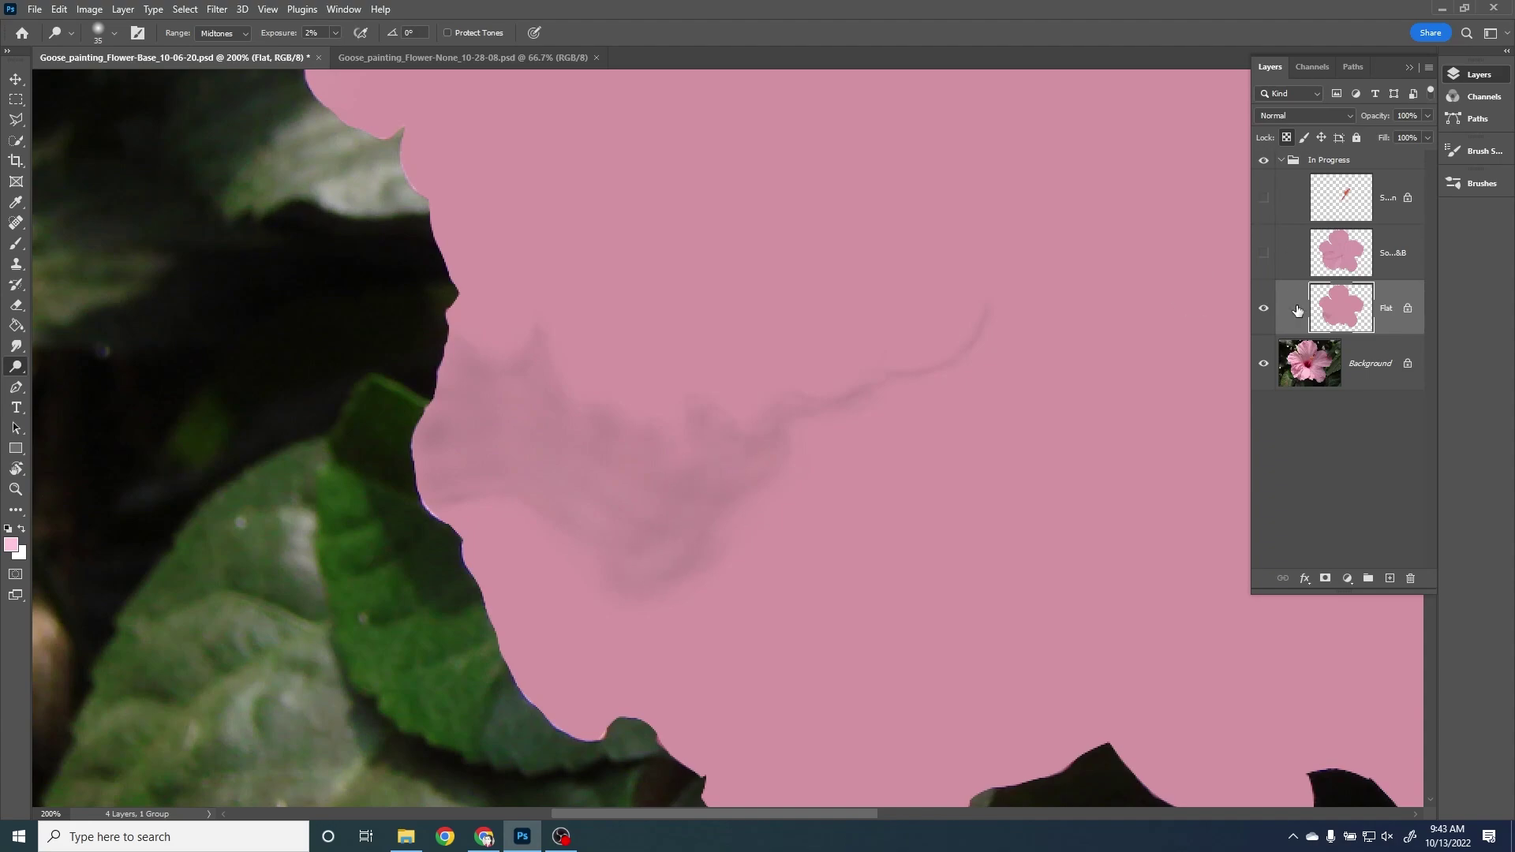
{"action": "left_click", "coordinate": [1264, 312]}
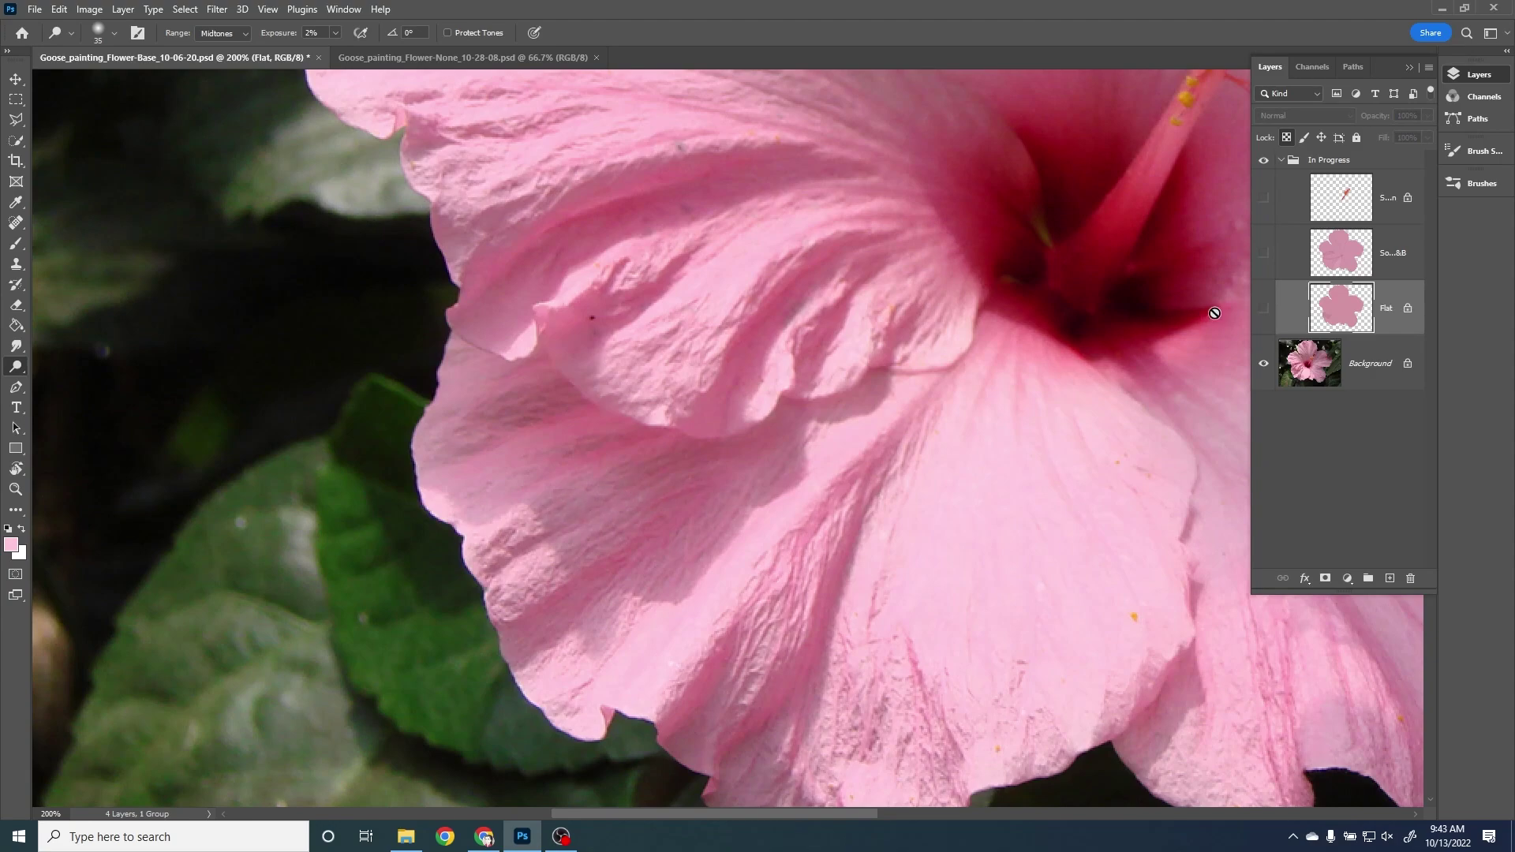
{"action": "left_click", "coordinate": [1263, 310]}
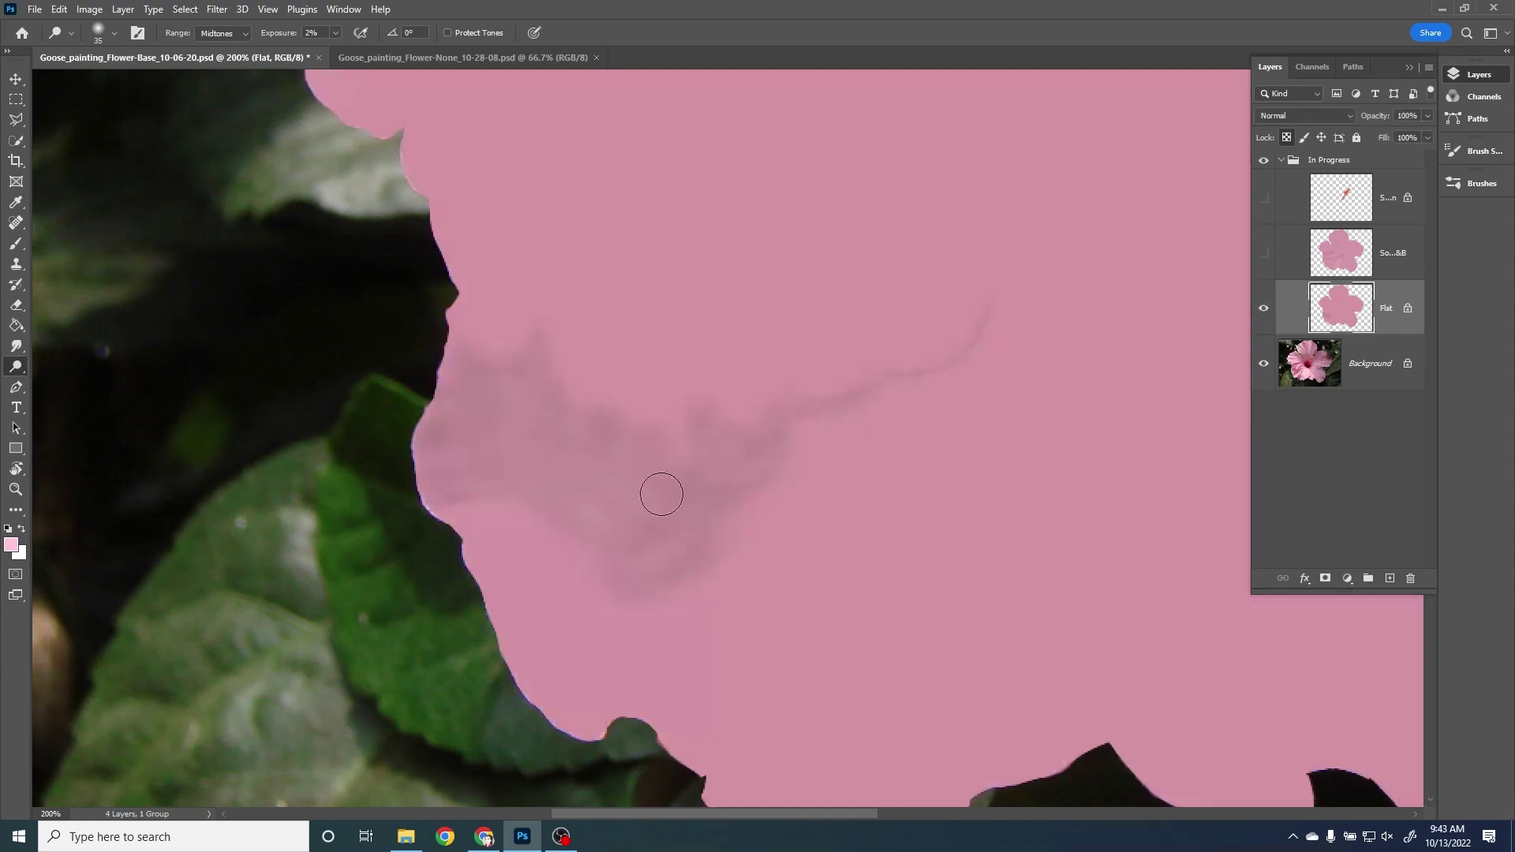
Reduce the Dodge brush size to 3
{"action": "key", "text": "bracketleft"}
{"action": "key", "text": "bracketleft"}
{"action": "key", "text": "bracketleft"}
{"action": "key", "text": "bracketleft"}
{"action": "key", "text": "bracketleft"}
{"action": "key", "text": "bracketleft"}
{"action": "key", "text": "bracketleft"}
Switch to File Explorer and open the painting1 PSD dated 10-12-2016 from the Keep these Lectures folder
{"action": "left_click", "coordinate": [1440, 13]}
{"action": "left_click", "coordinate": [714, 438]}
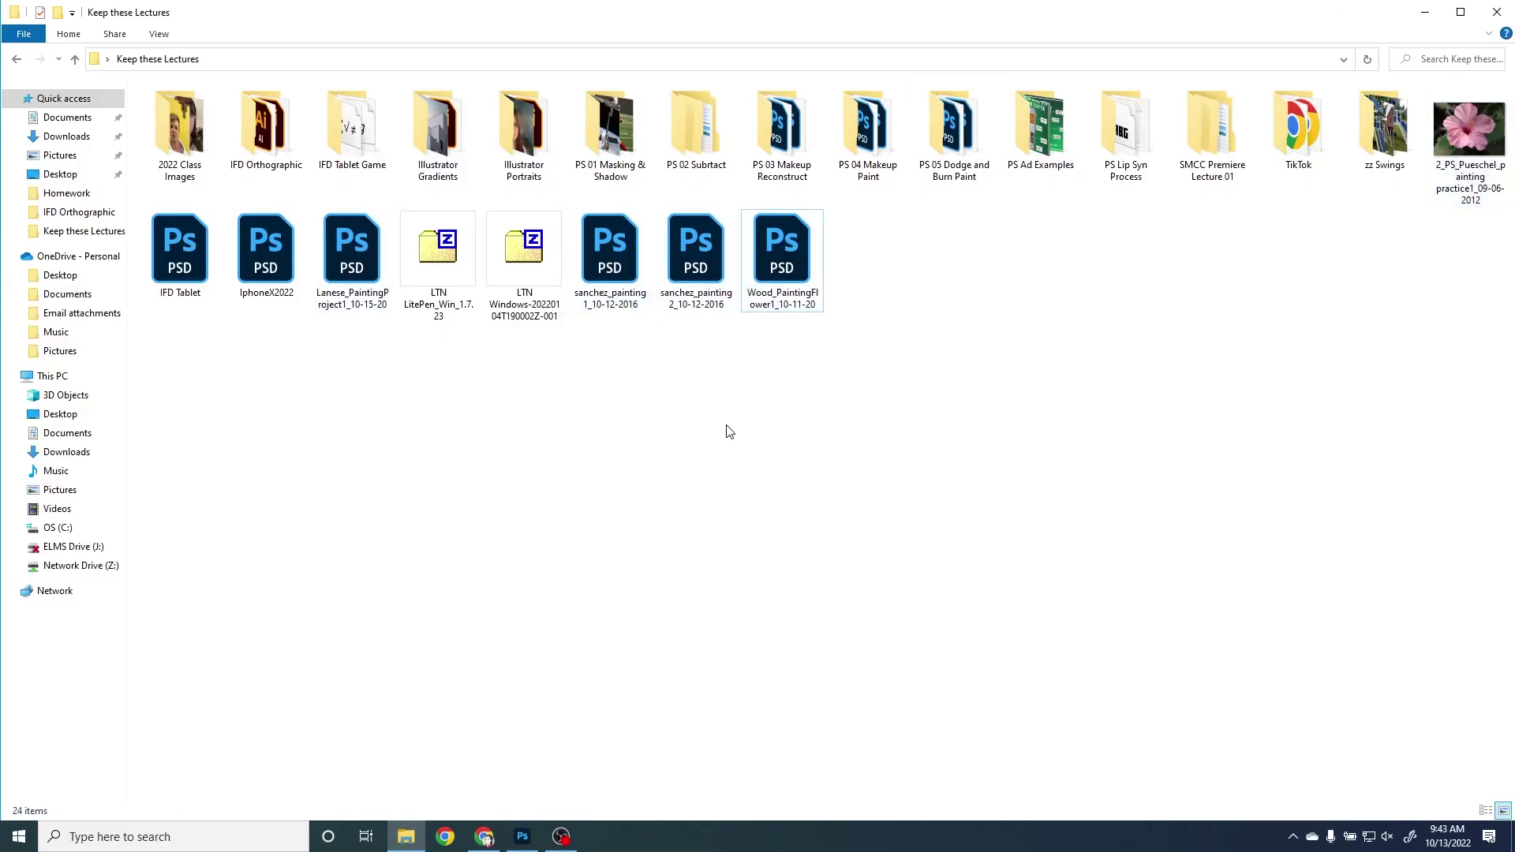
{"action": "left_click", "coordinate": [691, 263]}
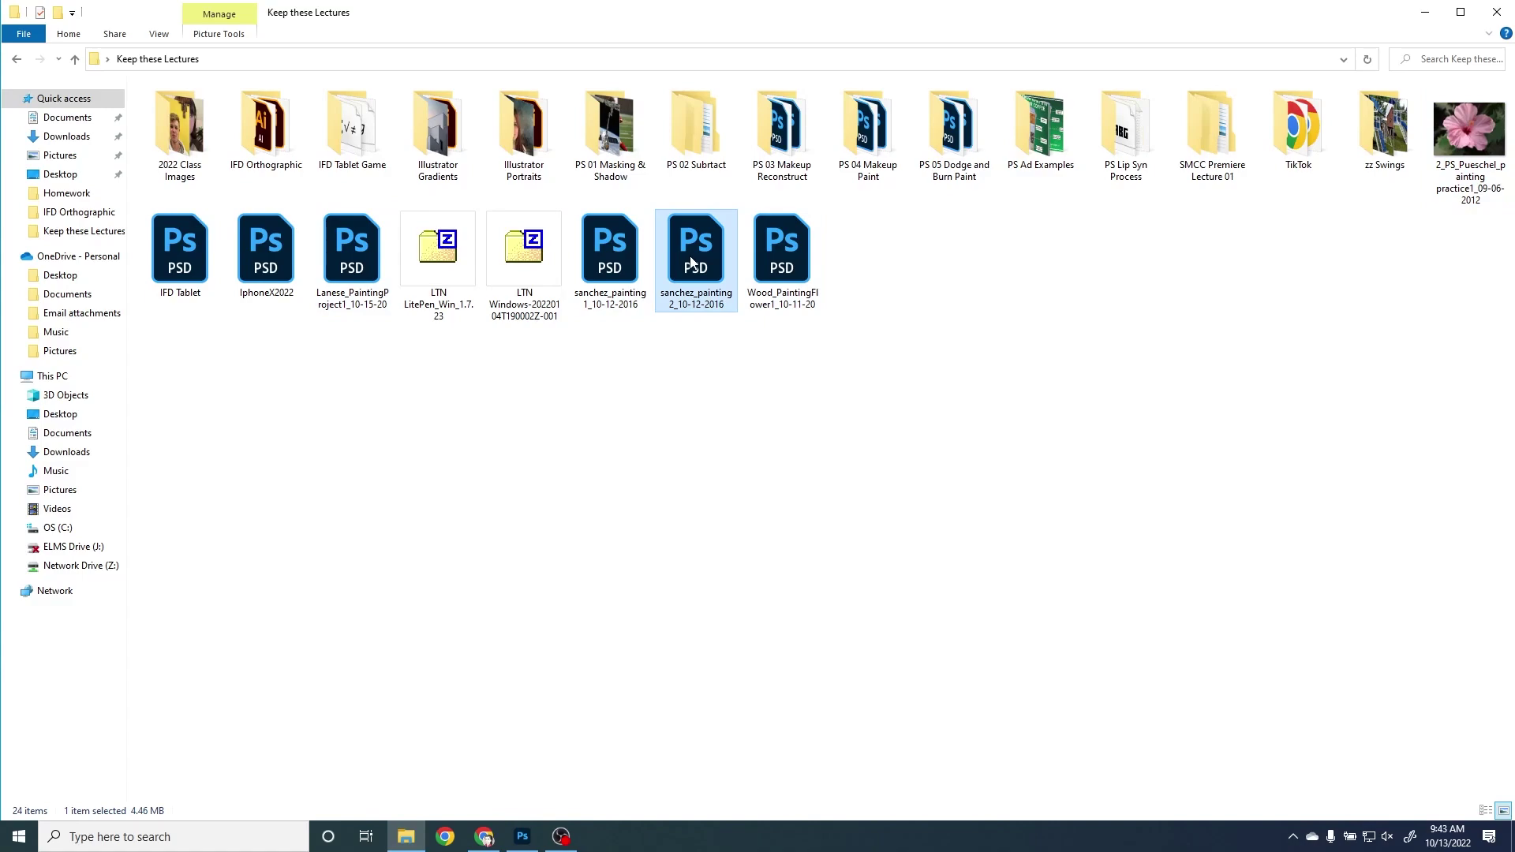
{"action": "double_click", "coordinate": [615, 243]}
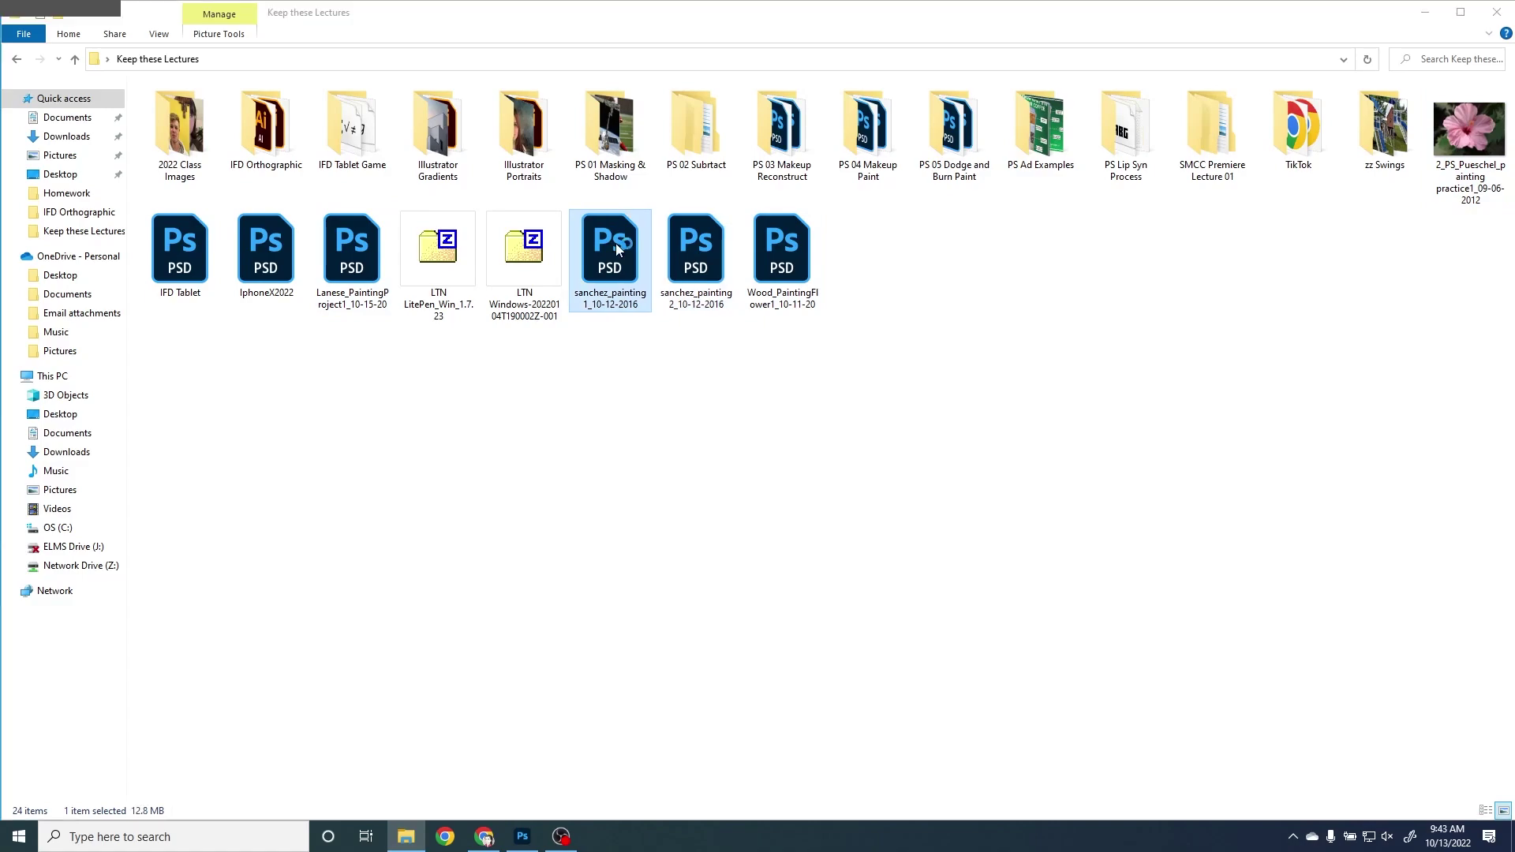
Examine the example's painted center, petal folds and lower left shadow up close, and view the whole flower
{"action": "key", "text": "ctrl+plus"}
{"action": "key", "text": "ctrl+plus"}
{"action": "key", "text": "ctrl+plus"}
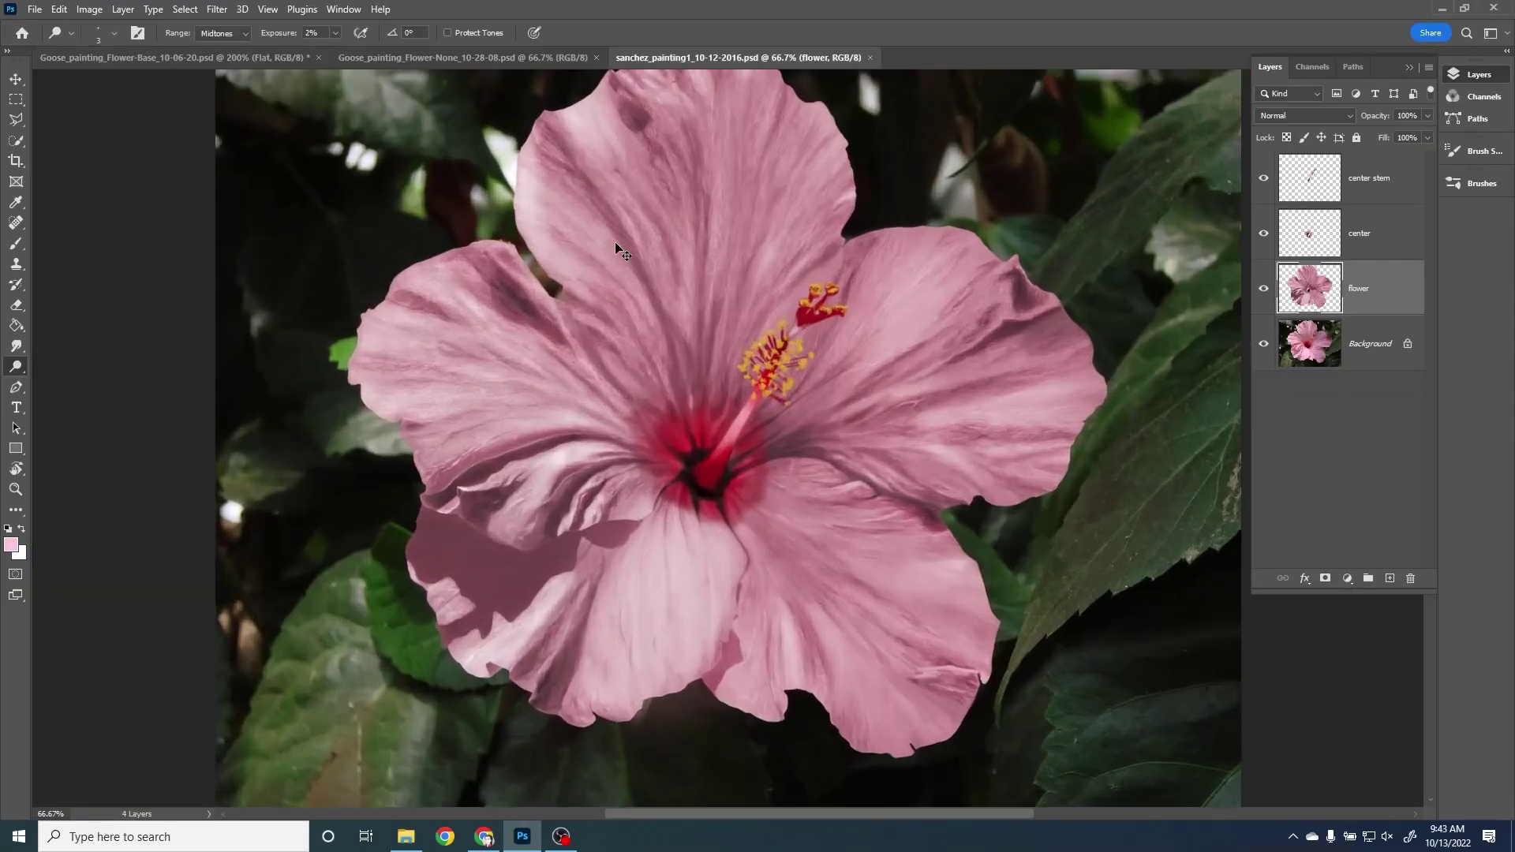
{"action": "key", "text": "ctrl+plus"}
{"action": "key", "text": "ctrl+plus"}
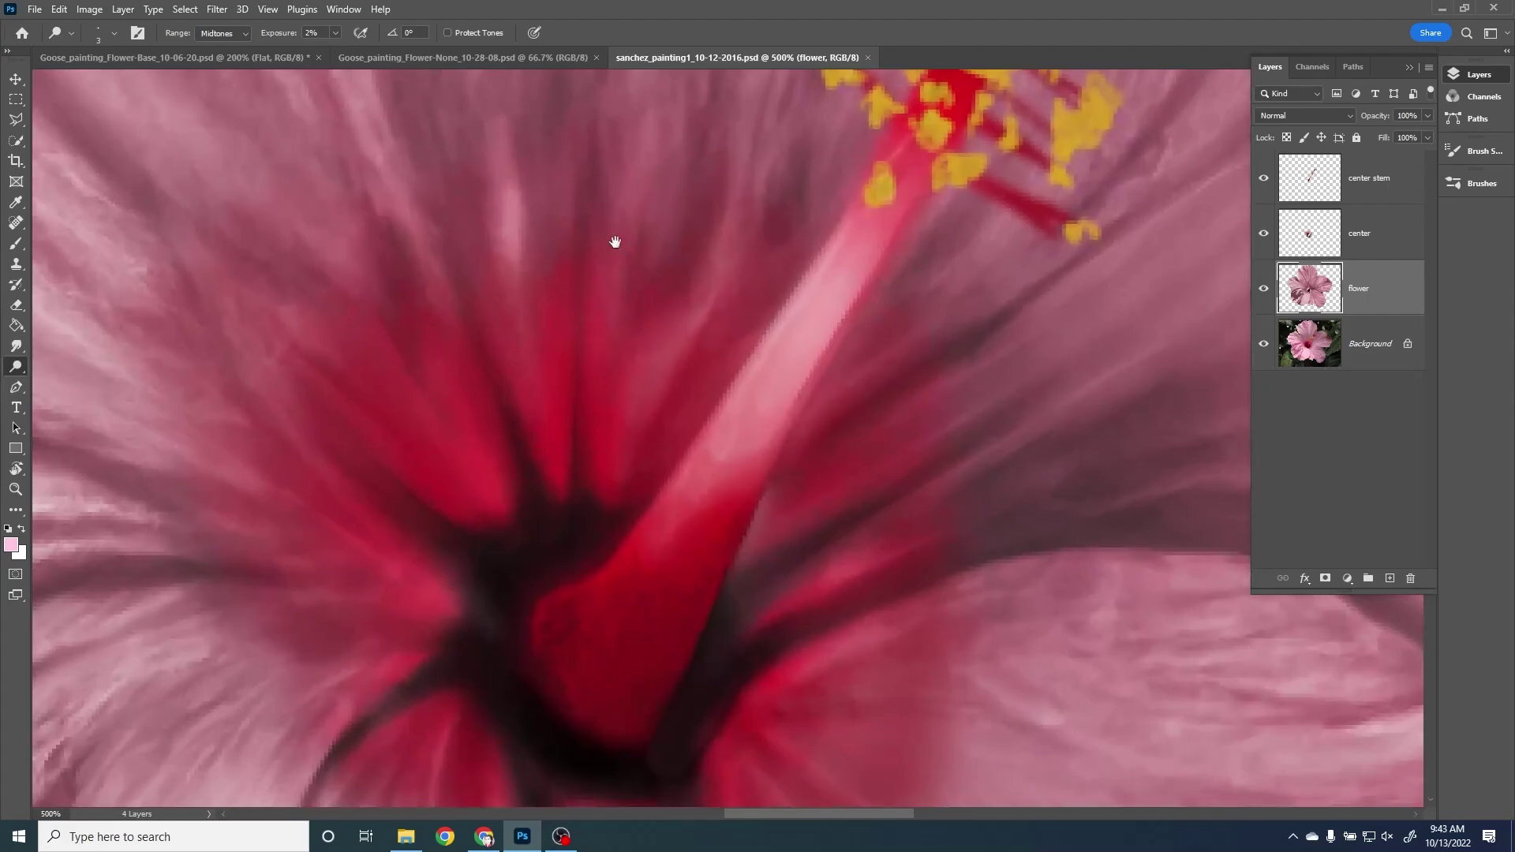
{"action": "left_click_drag", "start_coordinate": [265, 447], "coordinate": [1037, 261]}
{"action": "left_click_drag", "start_coordinate": [513, 505], "coordinate": [939, 328]}
{"action": "mouse_move", "coordinate": [662, 438]}
{"action": "left_mouse_down"}
{"action": "mouse_move", "coordinate": [691, 431]}
{"action": "mouse_move", "coordinate": [737, 368]}
{"action": "left_mouse_up"}
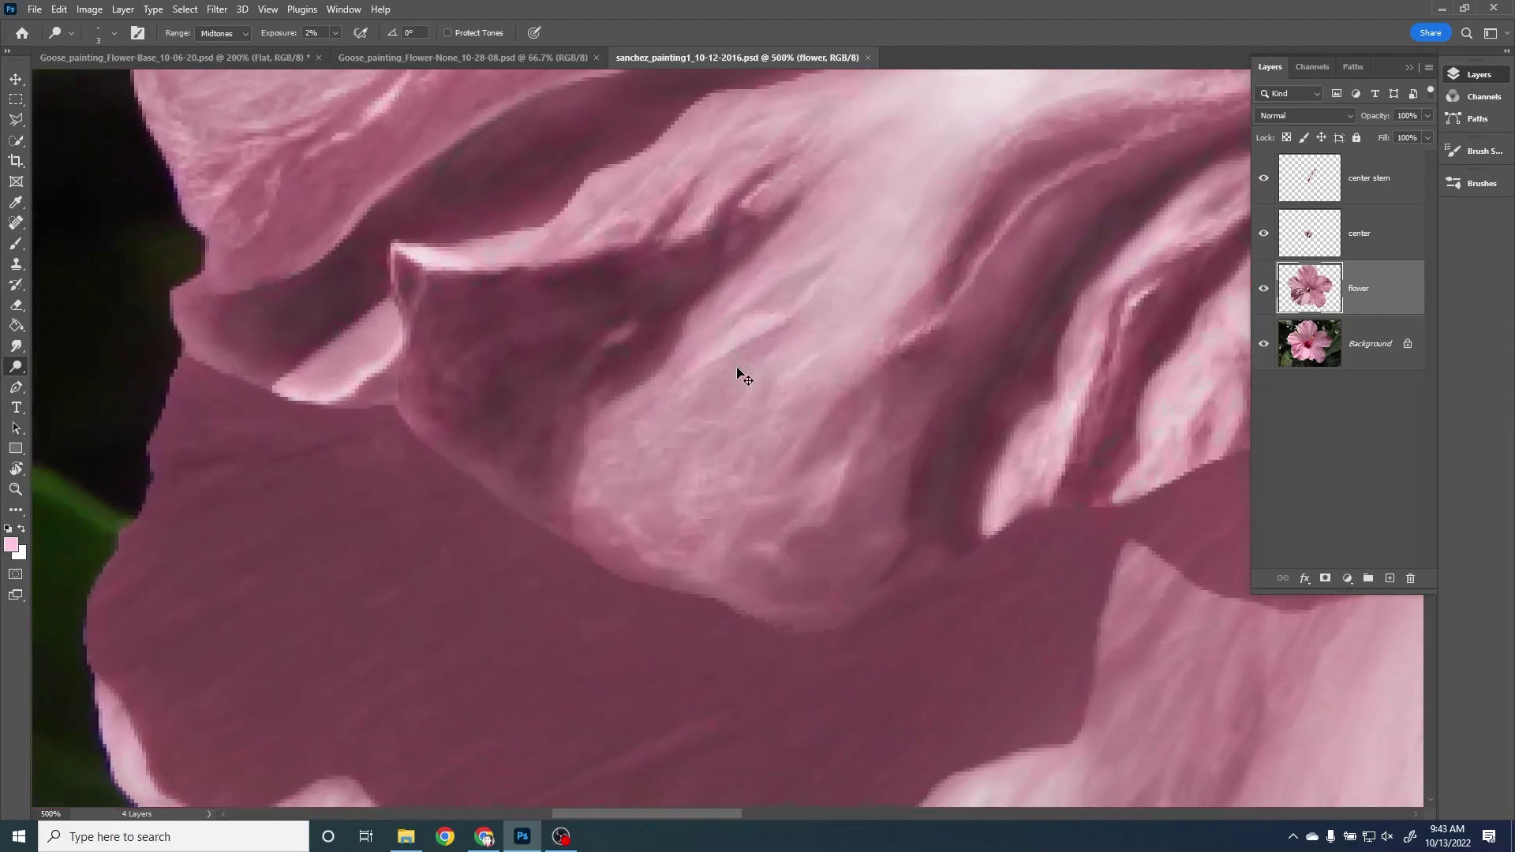
{"action": "key", "text": "ctrl+plus"}
{"action": "key", "text": "ctrl+minus"}
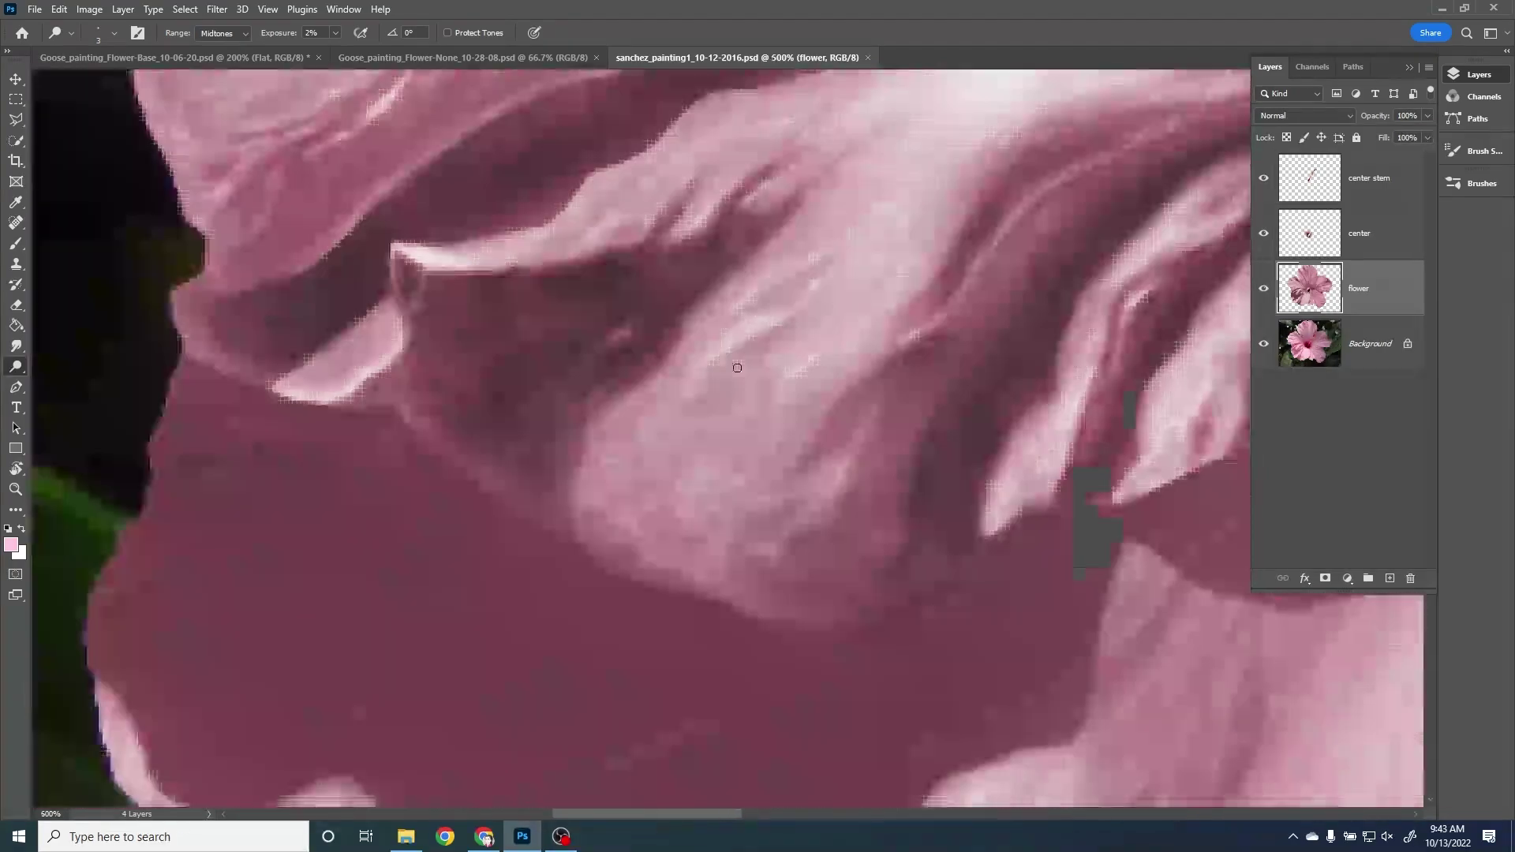
{"action": "left_click_drag", "start_coordinate": [542, 538], "coordinate": [562, 521]}
{"action": "left_click_drag", "start_coordinate": [617, 499], "coordinate": [531, 439]}
{"action": "left_click_drag", "start_coordinate": [654, 561], "coordinate": [665, 510]}
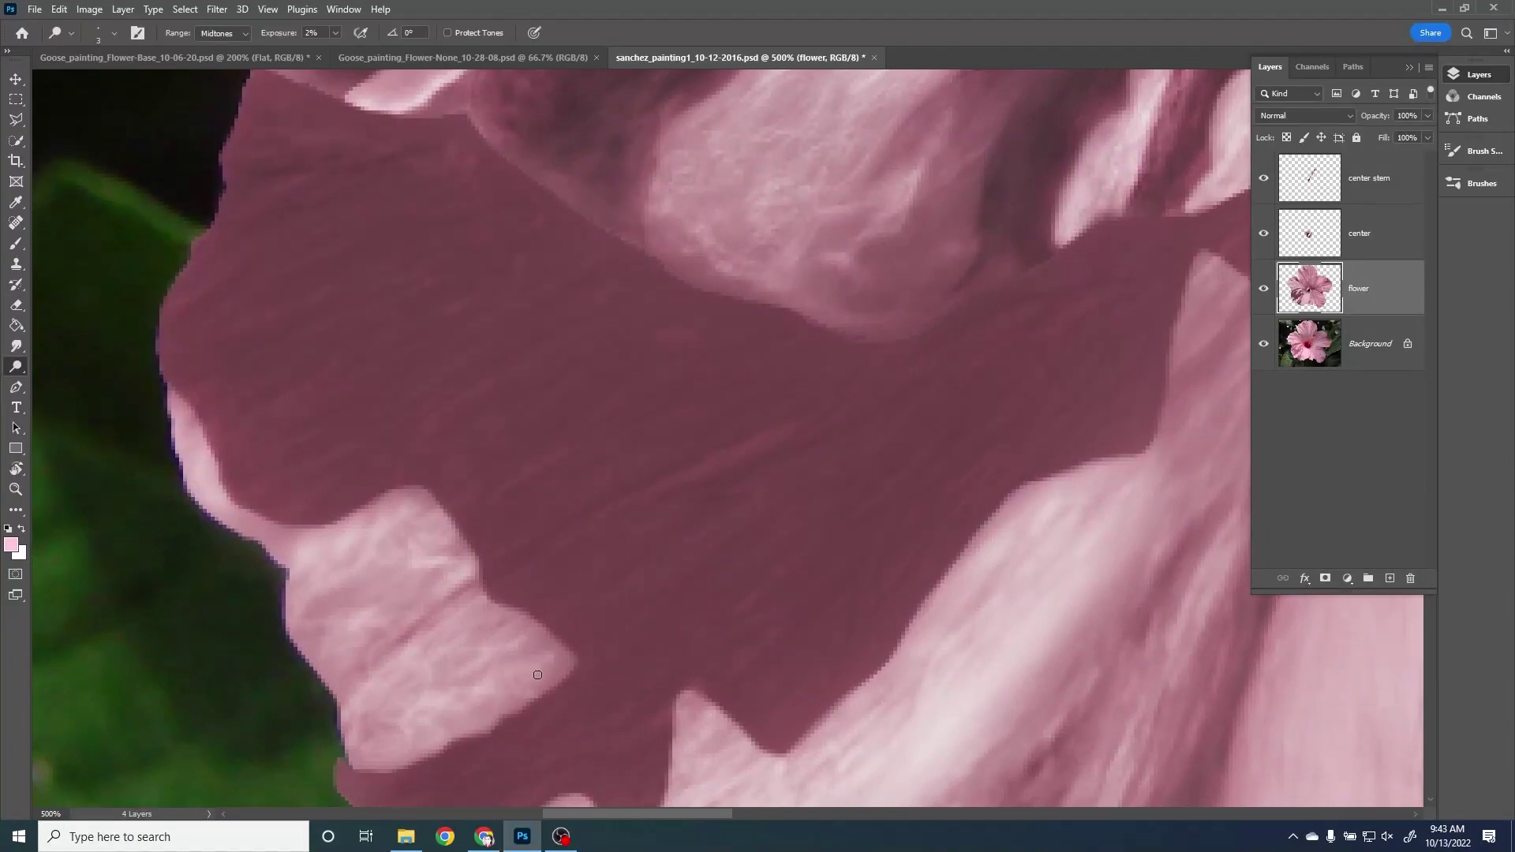
{"action": "left_click_drag", "start_coordinate": [808, 477], "coordinate": [626, 419]}
{"action": "key", "text": "ctrl+minus"}
{"action": "key", "text": "ctrl+minus"}
{"action": "key", "text": "ctrl+minus"}
{"action": "key", "text": "ctrl+minus"}
{"action": "key", "text": "ctrl+minus"}
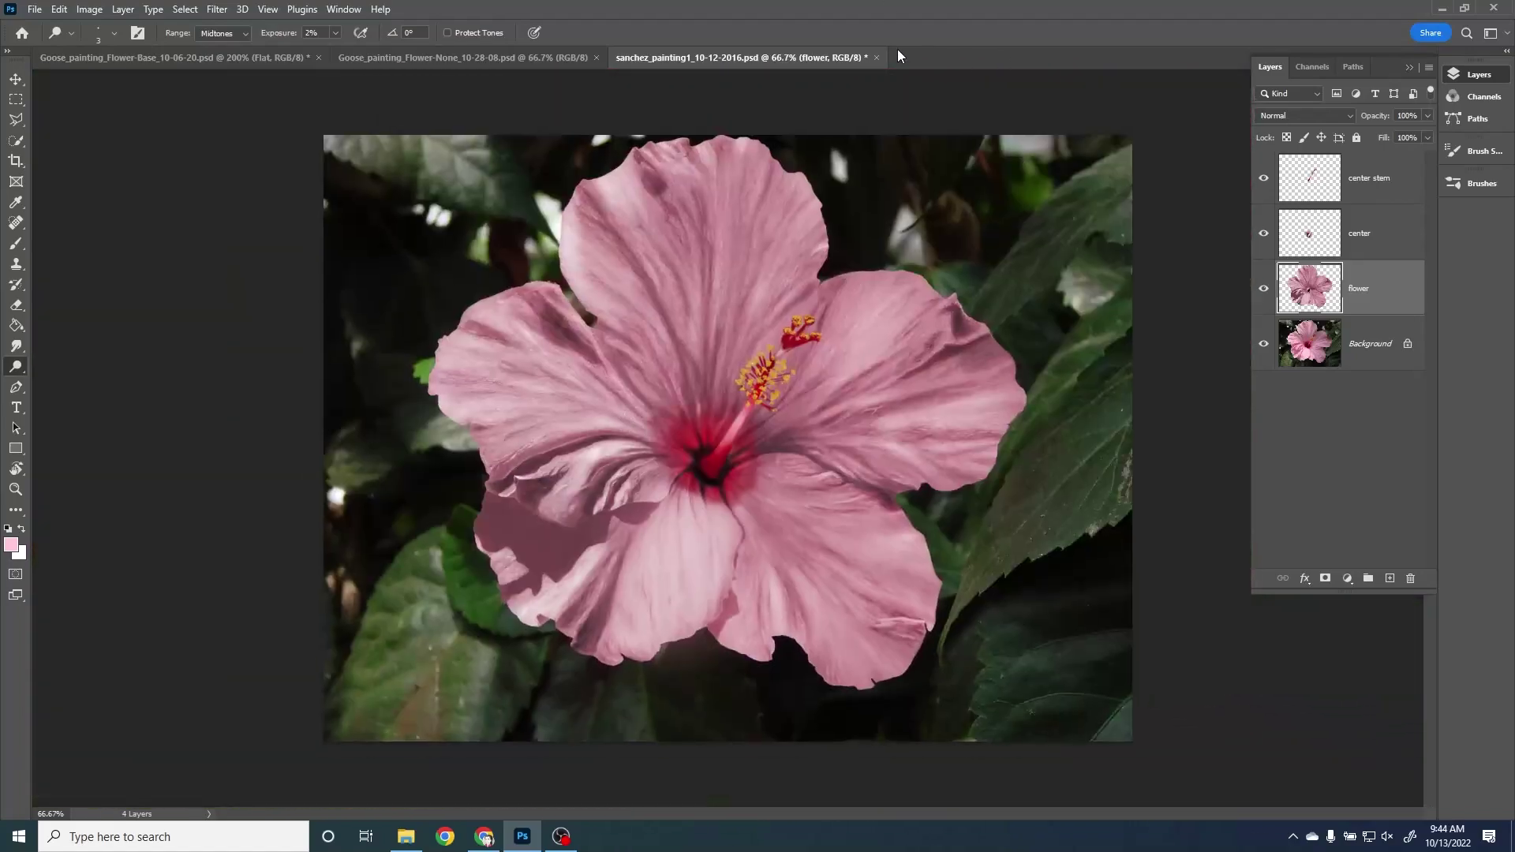
Close the example without saving its changes and open the PaintingProject1 PSD dated 10-15-20 from the lectures folder
{"action": "left_click", "coordinate": [876, 58]}
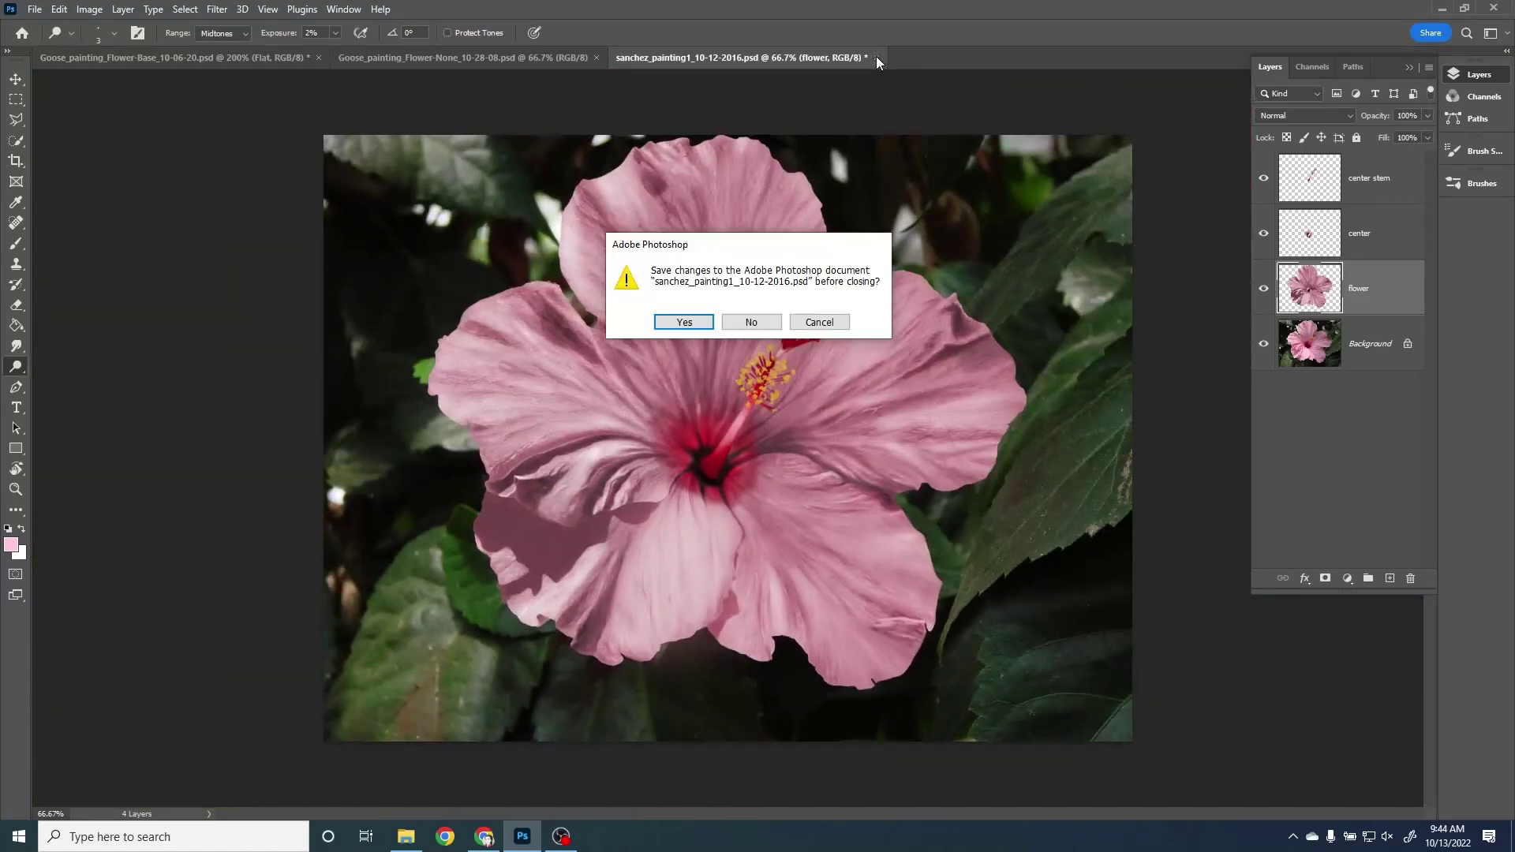
{"action": "left_click", "coordinate": [751, 323]}
{"action": "left_click", "coordinate": [1441, 9]}
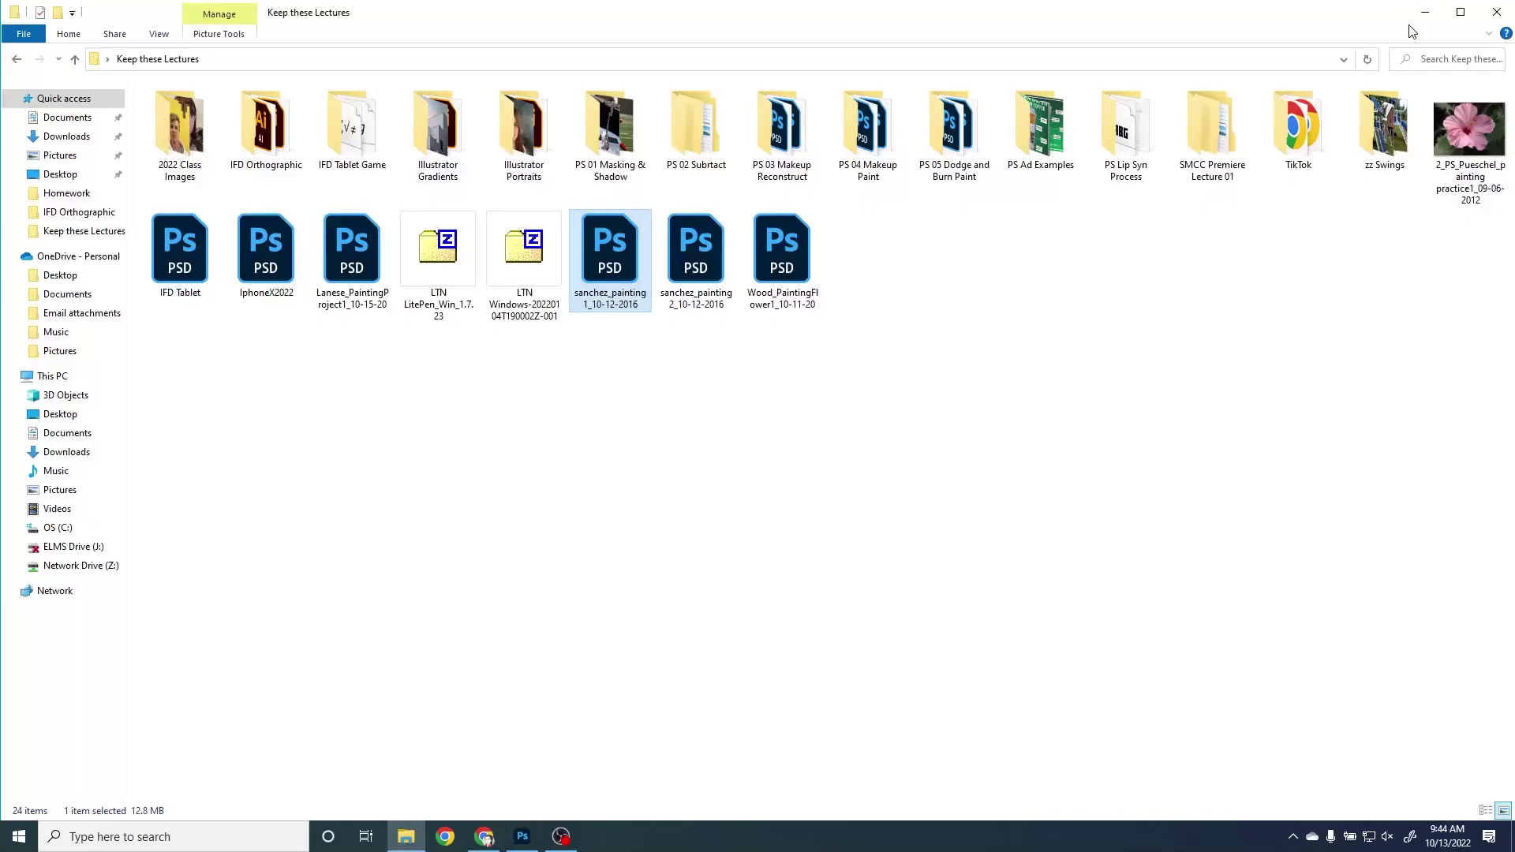
{"action": "left_click", "coordinate": [975, 284]}
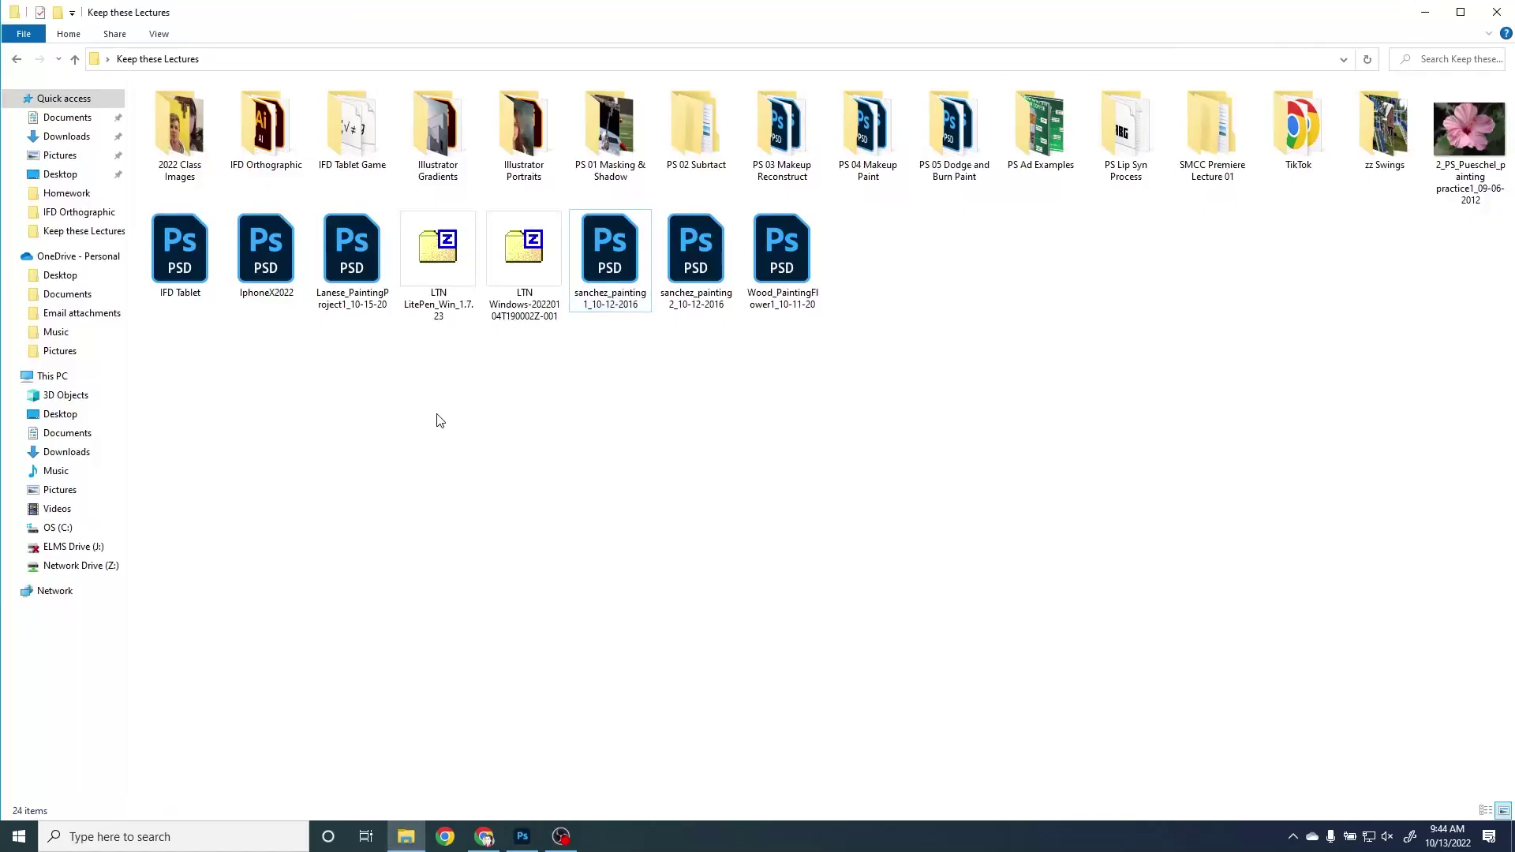
{"action": "double_click", "coordinate": [357, 270]}
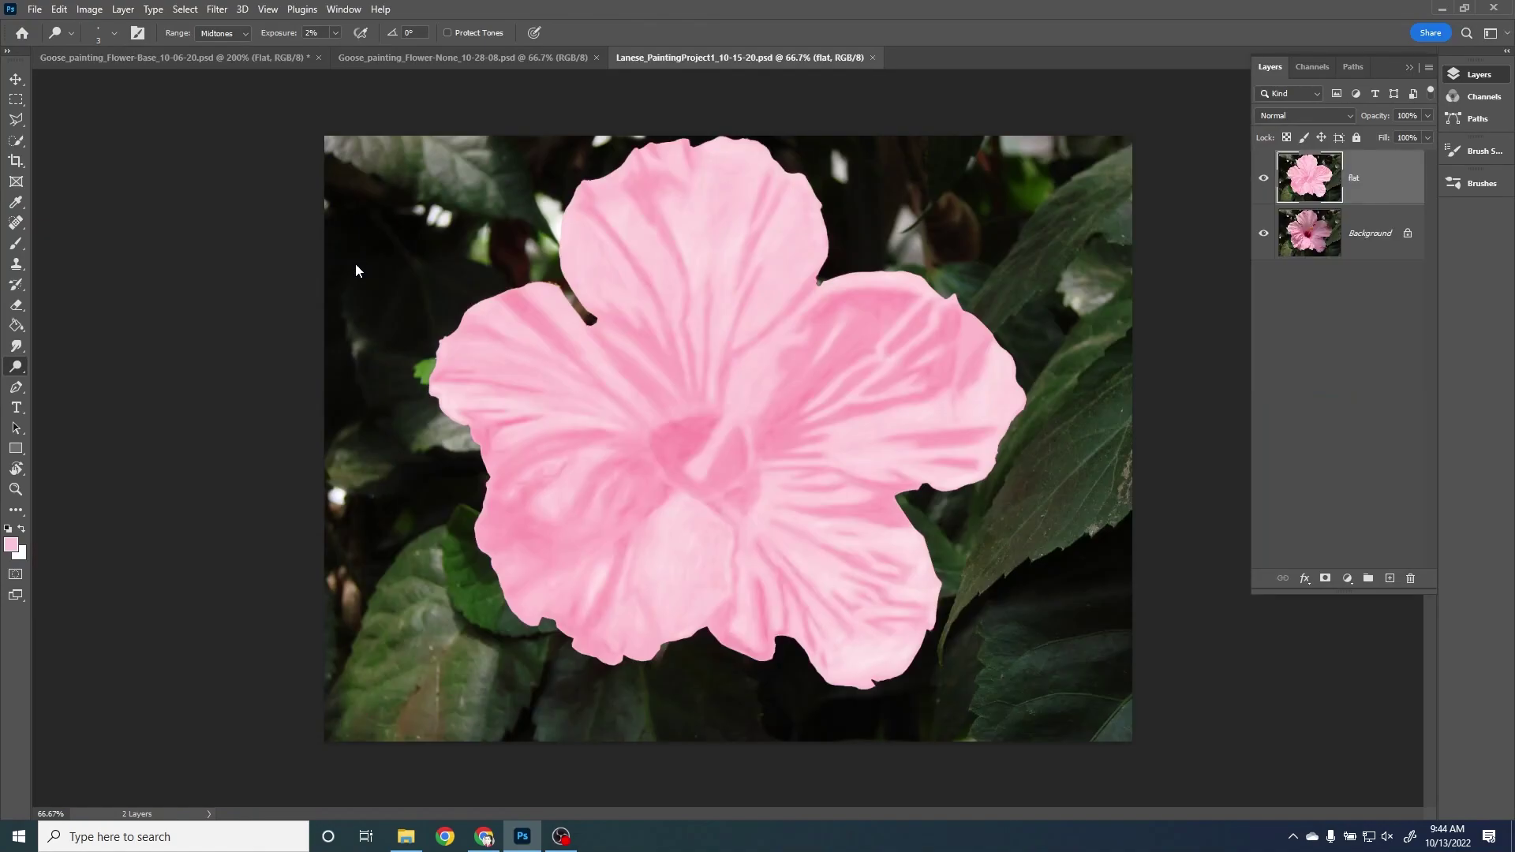
Examine the shading around the center and lower left petals in the second example painting
{"action": "key", "text": "ctrl+plus"}
{"action": "key", "text": "ctrl+plus"}
{"action": "key", "text": "ctrl+plus"}
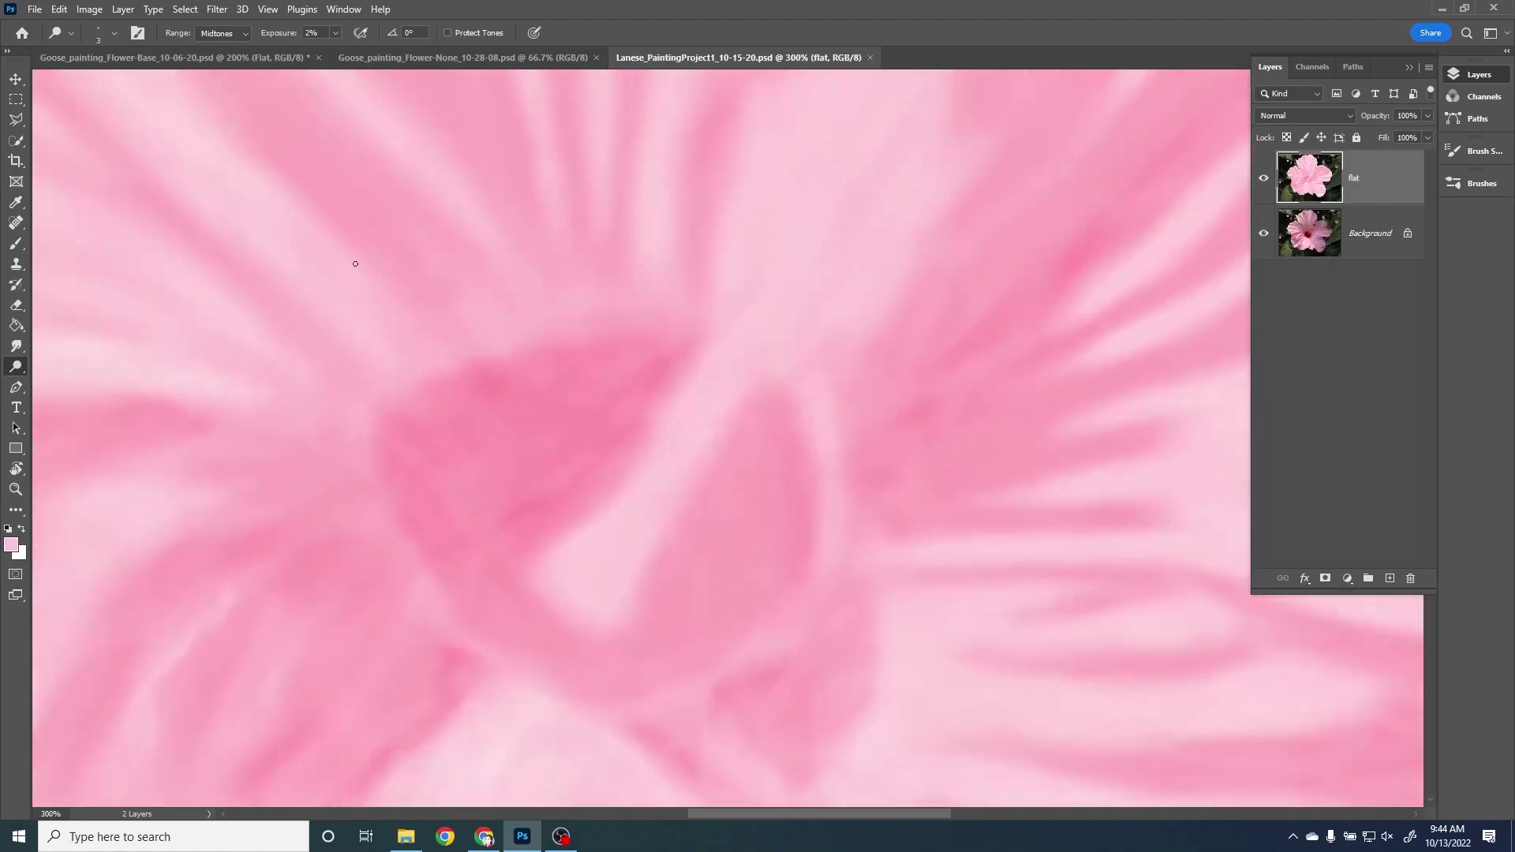
{"action": "left_click_drag", "start_coordinate": [581, 336], "coordinate": [1167, 142]}
{"action": "left_click_drag", "start_coordinate": [339, 571], "coordinate": [158, 420]}
{"action": "mouse_move", "coordinate": [765, 333]}
{"action": "left_mouse_down"}
{"action": "mouse_move", "coordinate": [598, 373]}
{"action": "mouse_move", "coordinate": [581, 332]}
{"action": "mouse_move", "coordinate": [607, 333]}
{"action": "left_mouse_up"}
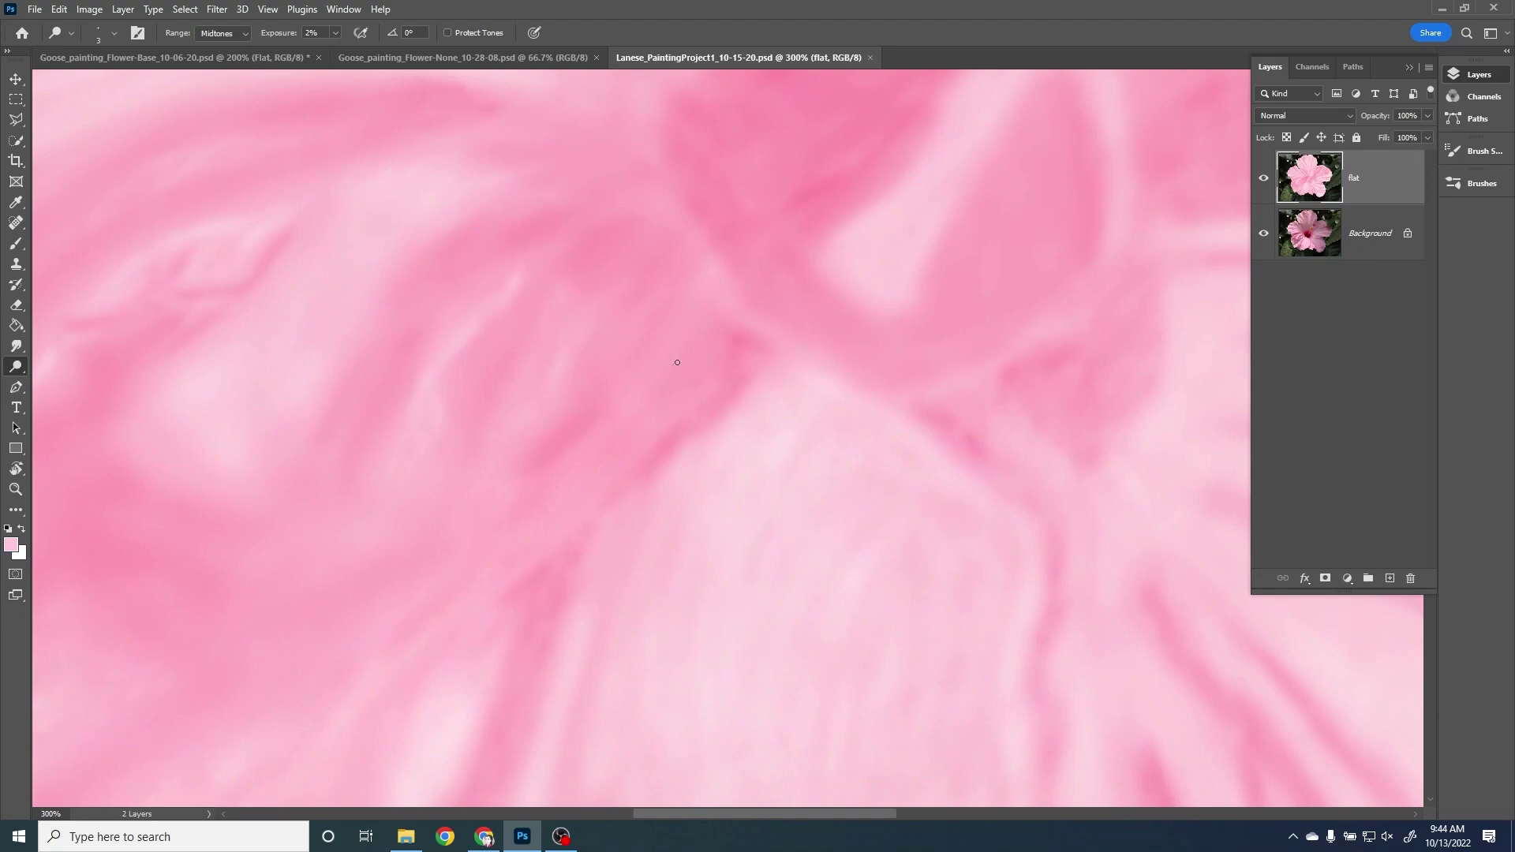
{"action": "key", "text": "ctrl+minus"}
{"action": "key", "text": "ctrl+minus"}
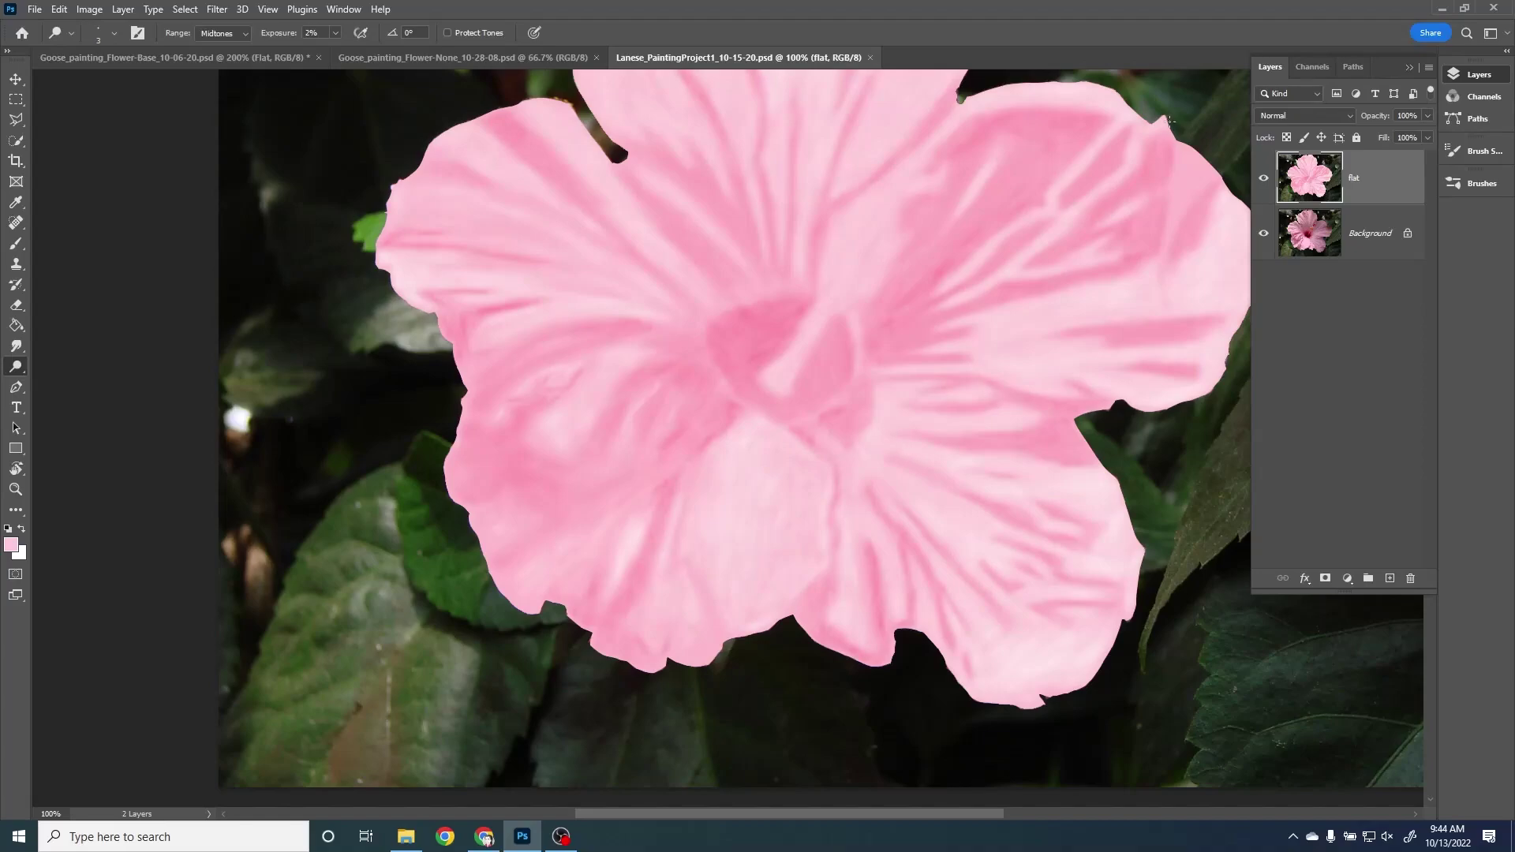
Close the second example and open the PaintingFlower1 PSD dated 10-11-20 from the lectures folder
{"action": "left_click", "coordinate": [870, 58]}
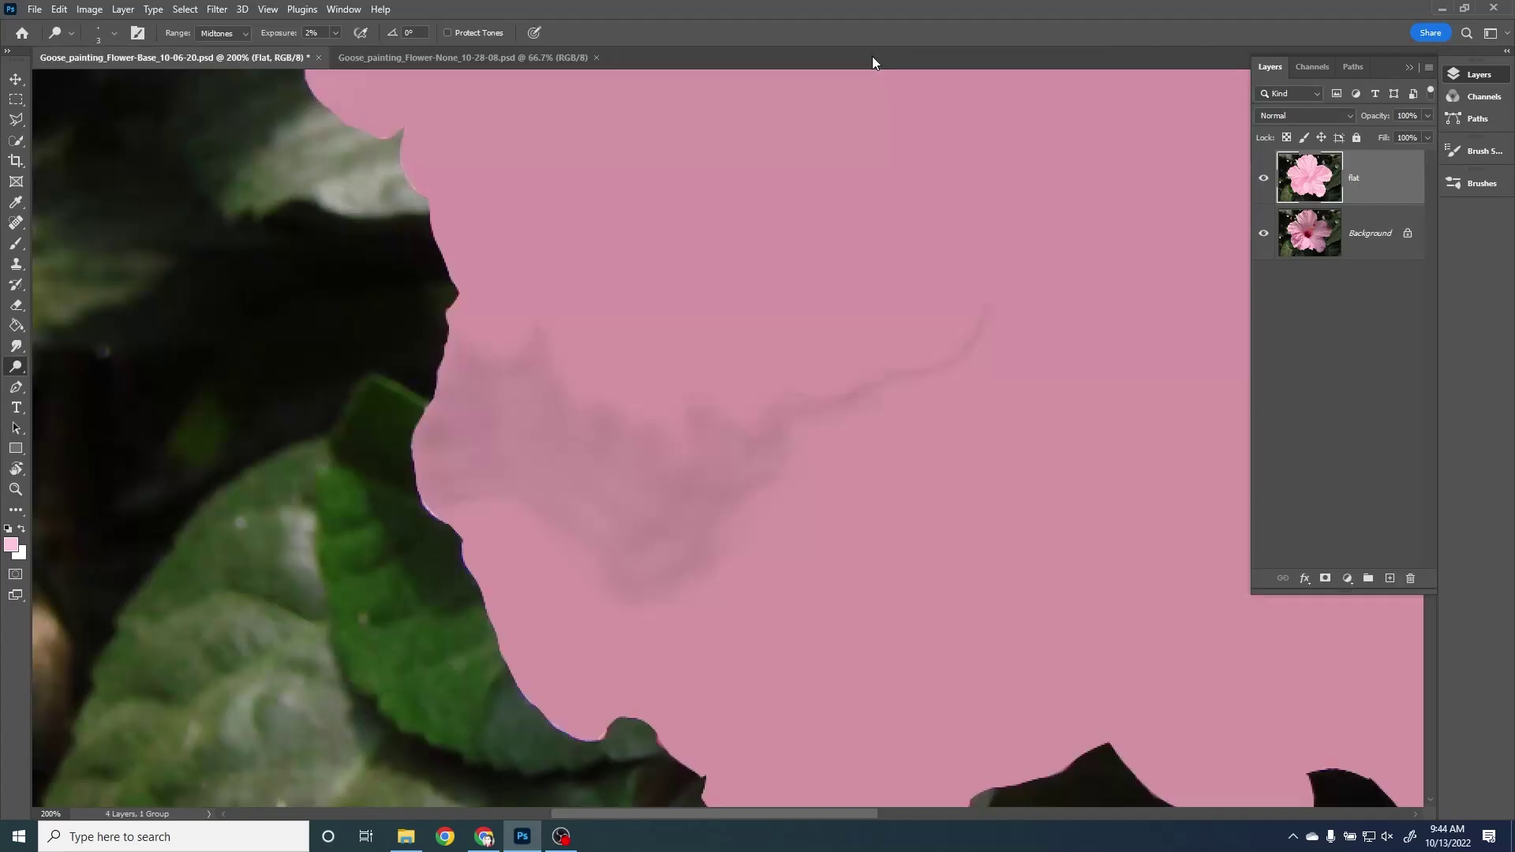
{"action": "left_click", "coordinate": [1443, 9]}
{"action": "left_click", "coordinate": [602, 410]}
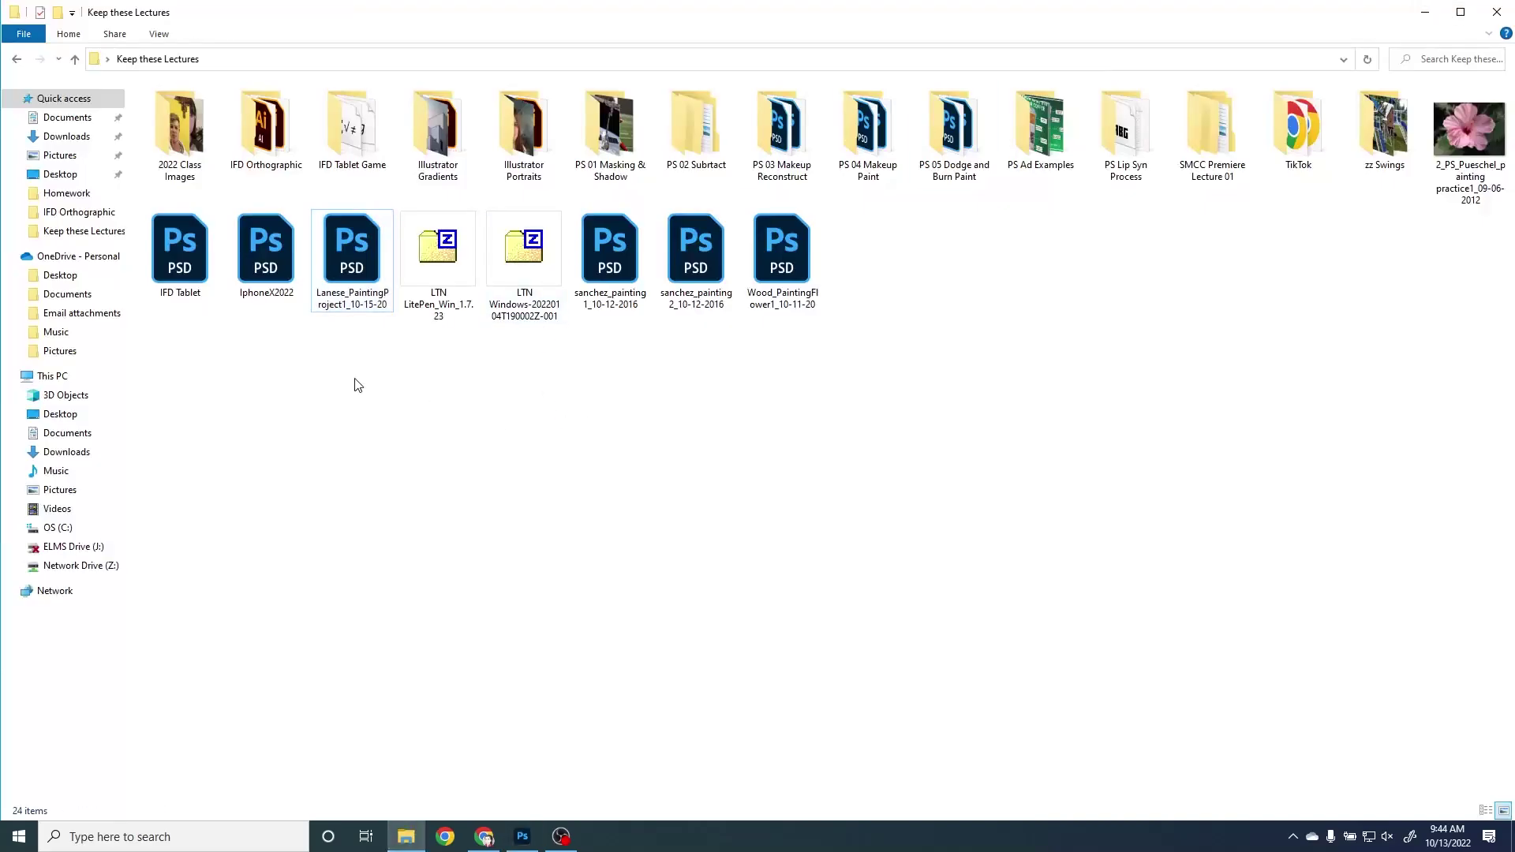
{"action": "left_click", "coordinate": [778, 267]}
{"action": "double_click", "coordinate": [777, 267]}
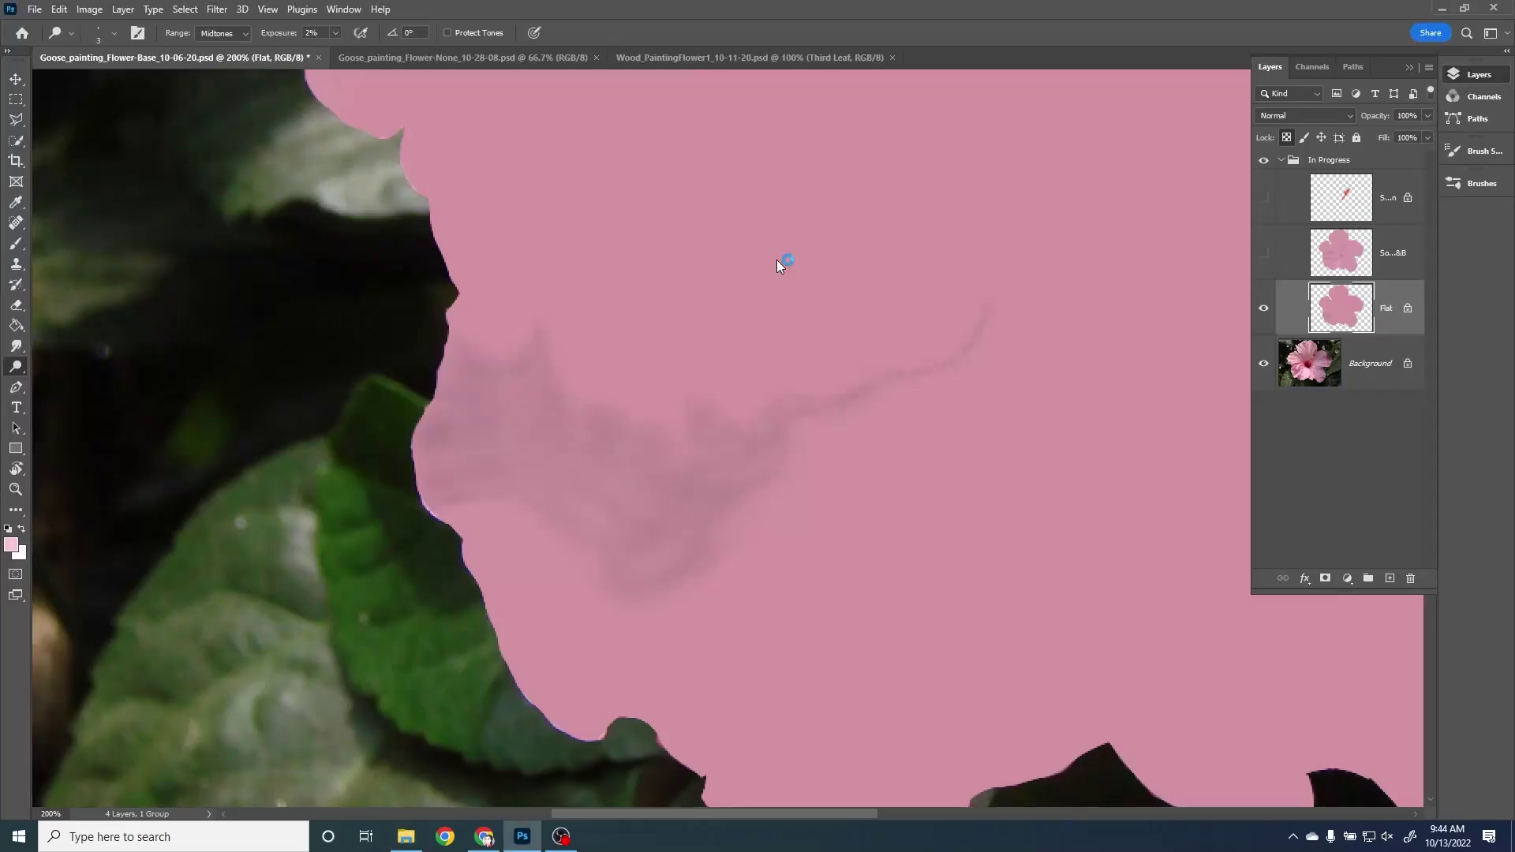
Examine the overlapping lower left petals and their shadow in the third example painting
{"action": "key", "text": "ctrl+plus"}
{"action": "key", "text": "ctrl+plus"}
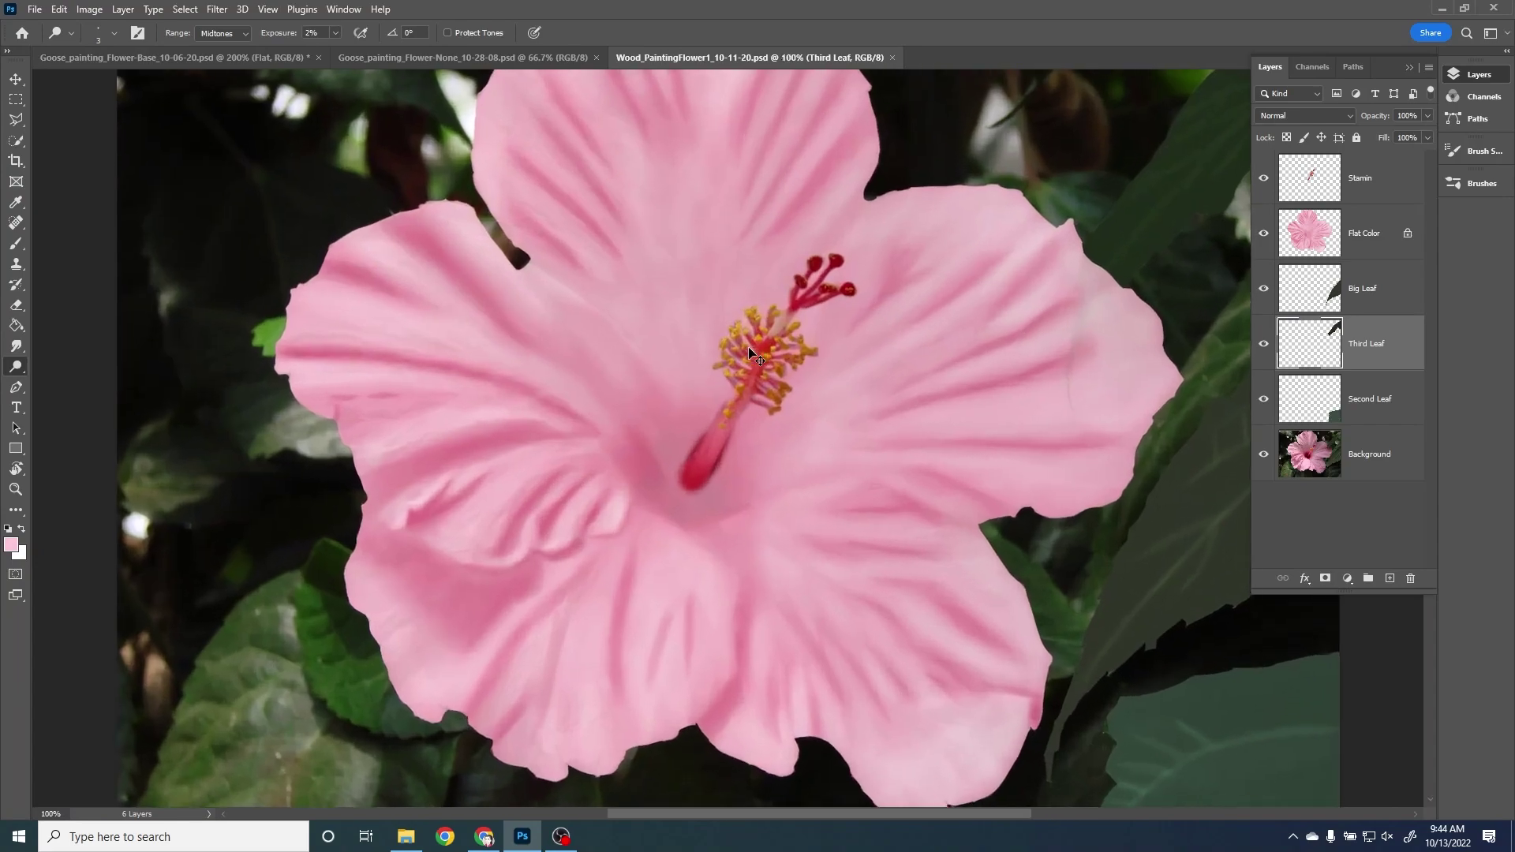
{"action": "left_click_drag", "start_coordinate": [522, 479], "coordinate": [771, 348]}
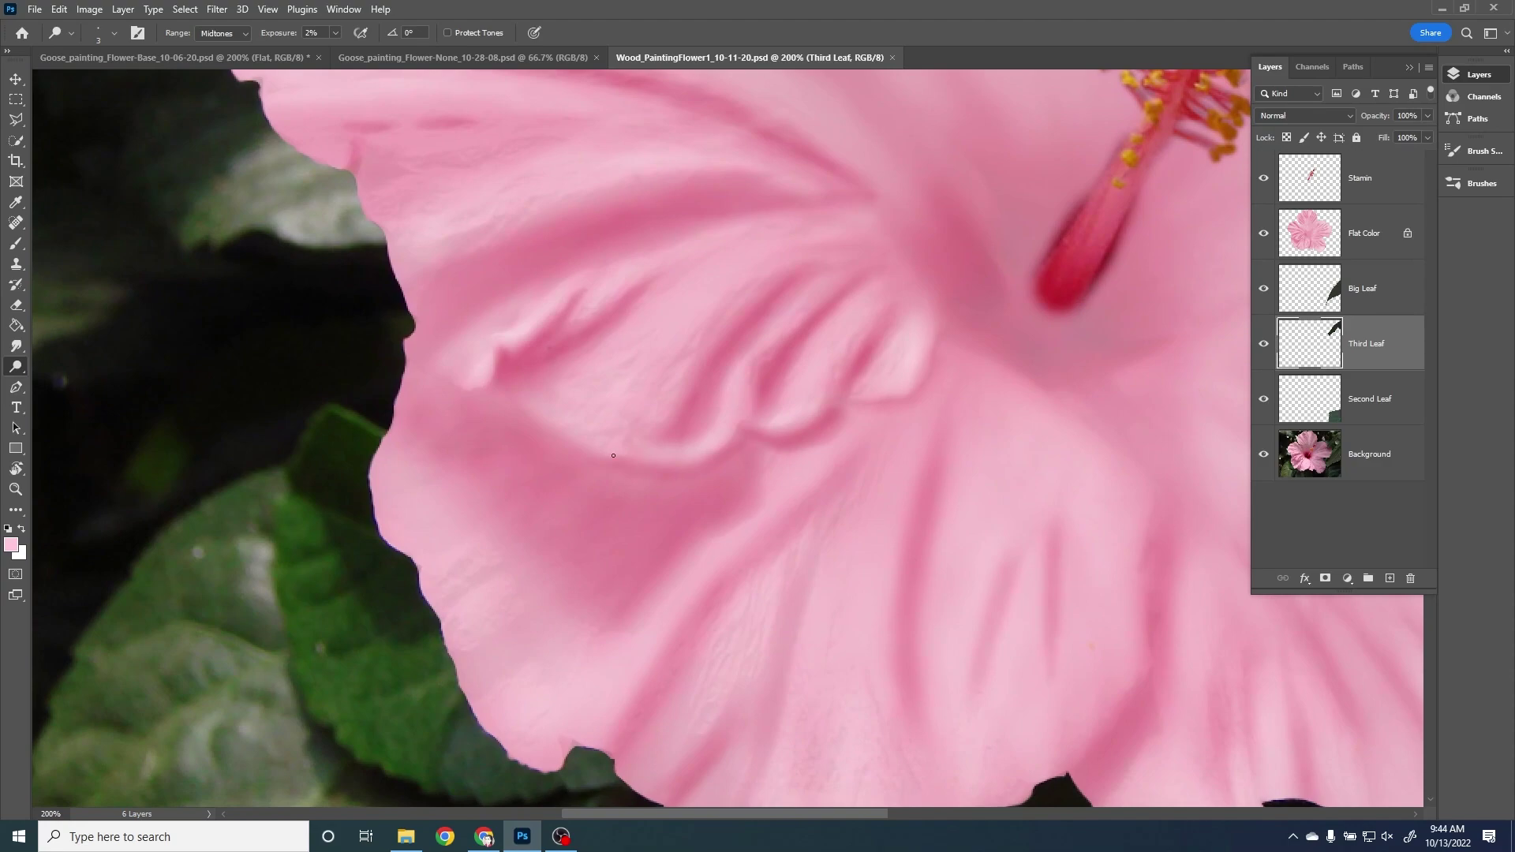
{"action": "left_click_drag", "start_coordinate": [499, 639], "coordinate": [516, 573]}
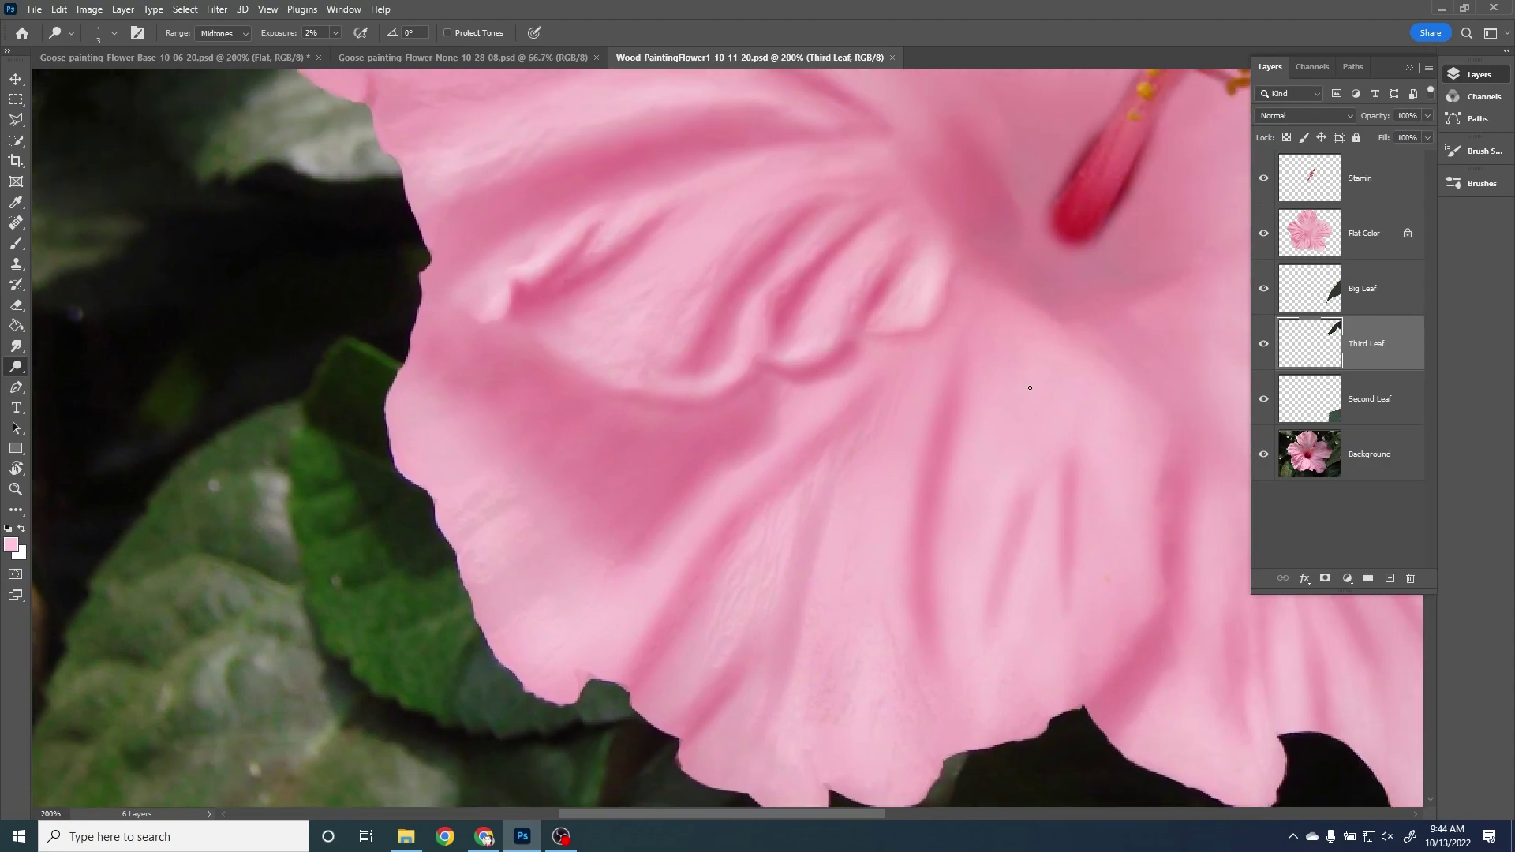
Toggle the Background layer's visibility off and on, and set the Flat Color layer's opacity to 100%
{"action": "left_click", "coordinate": [1264, 459]}
{"action": "left_click", "coordinate": [1264, 456]}
{"action": "left_click", "coordinate": [1363, 238]}
{"action": "left_click", "coordinate": [1427, 116]}
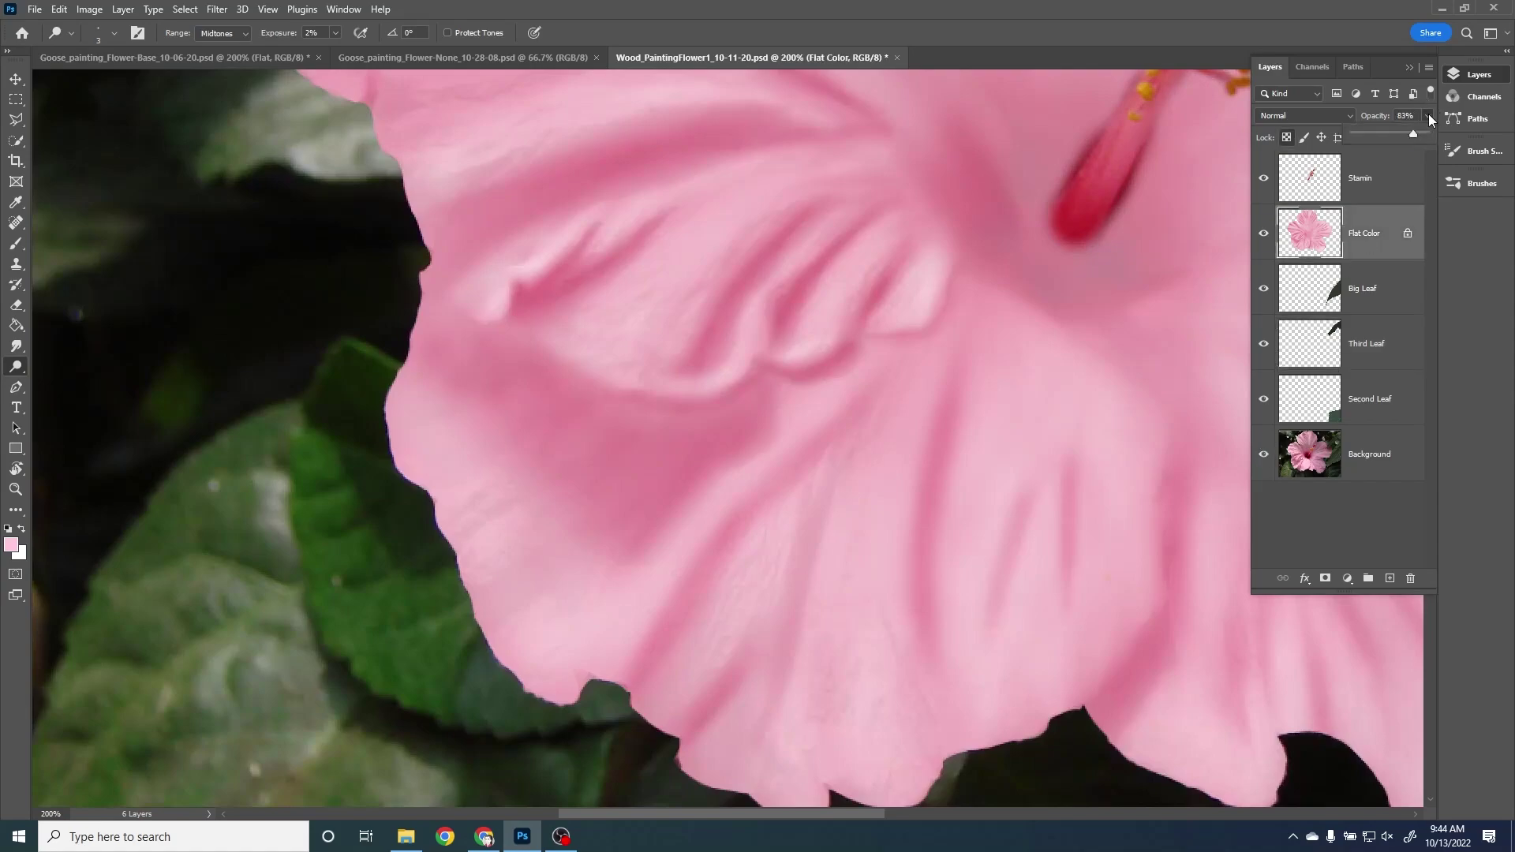
{"action": "left_click_drag", "start_coordinate": [1420, 137], "coordinate": [1454, 130]}
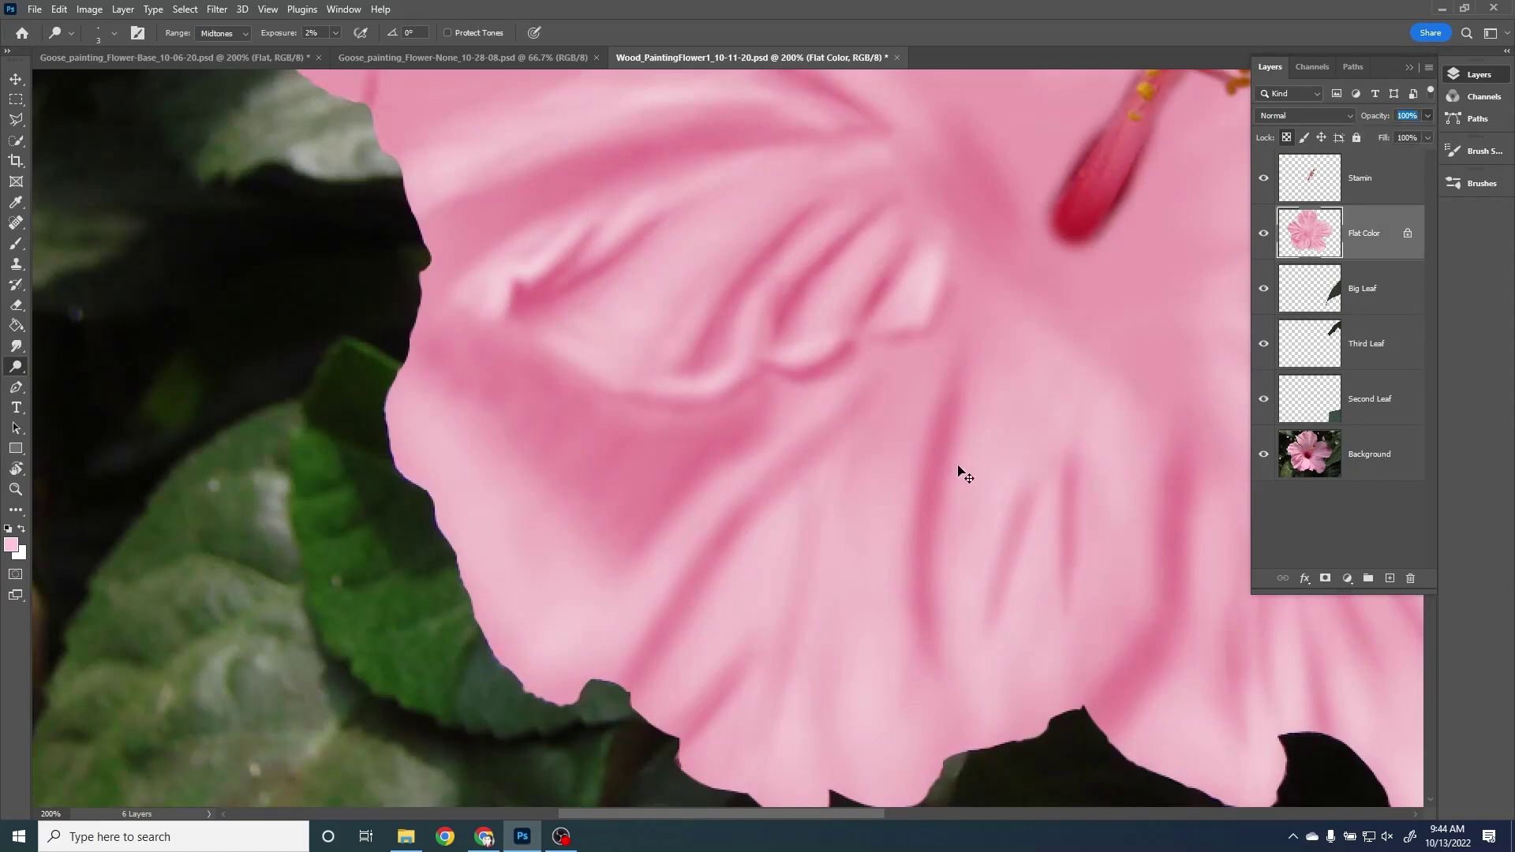
Examine the petal folds and shading of the third example painting, both close up and as a whole
{"action": "key", "text": "ctrl+minus"}
{"action": "mouse_move", "coordinate": [874, 386]}
{"action": "left_mouse_down"}
{"action": "mouse_move", "coordinate": [758, 450]}
{"action": "mouse_move", "coordinate": [727, 446]}
{"action": "left_mouse_up"}
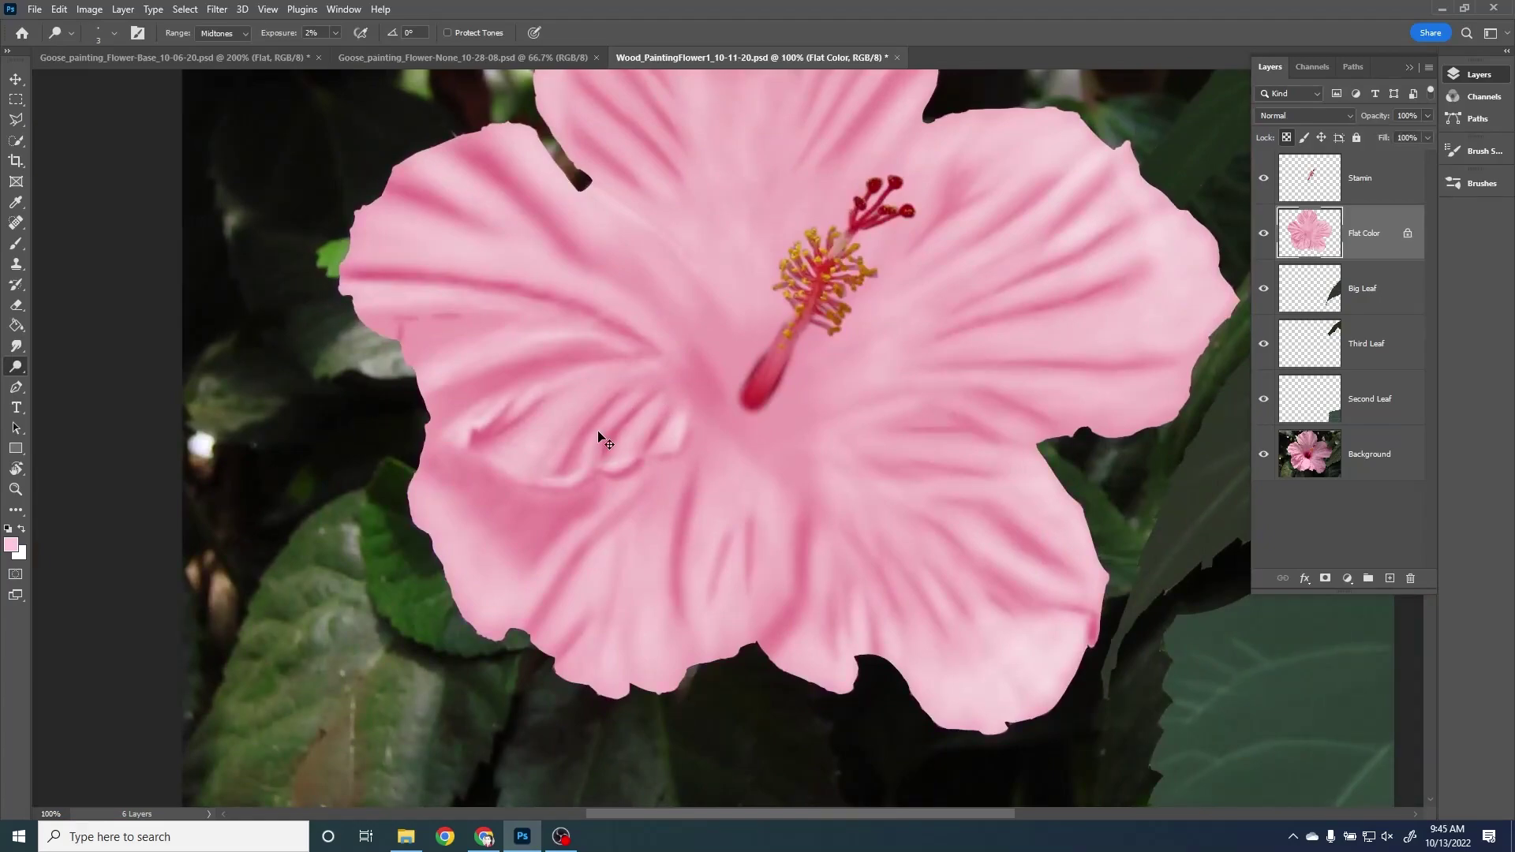
{"action": "key", "text": "ctrl+plus"}
{"action": "key", "text": "ctrl+plus"}
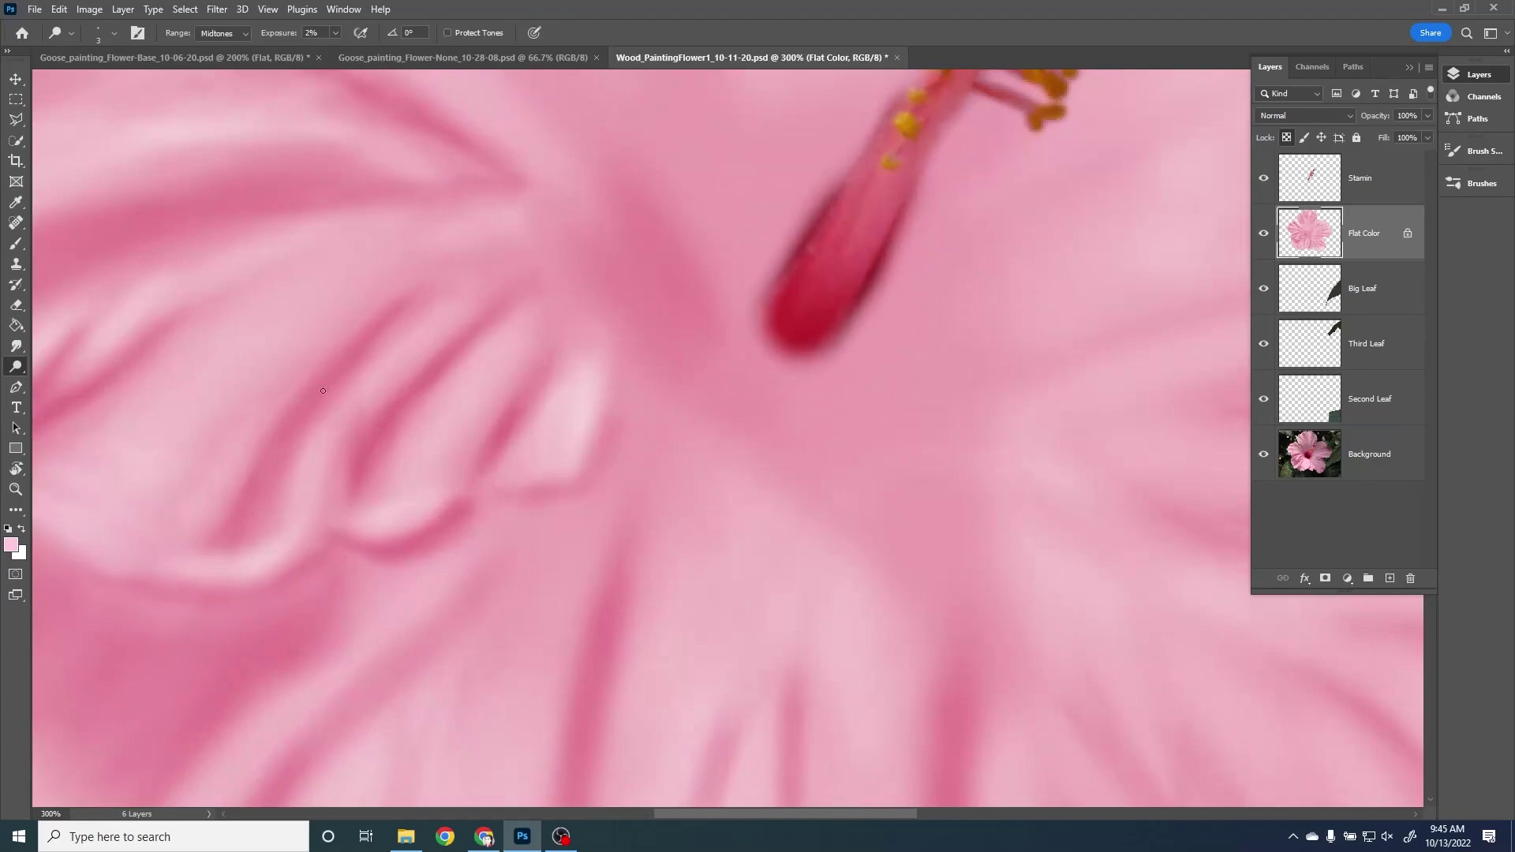
{"action": "key", "text": "ctrl+minus"}
{"action": "key", "text": "ctrl+minus"}
{"action": "key", "text": "ctrl+minus"}
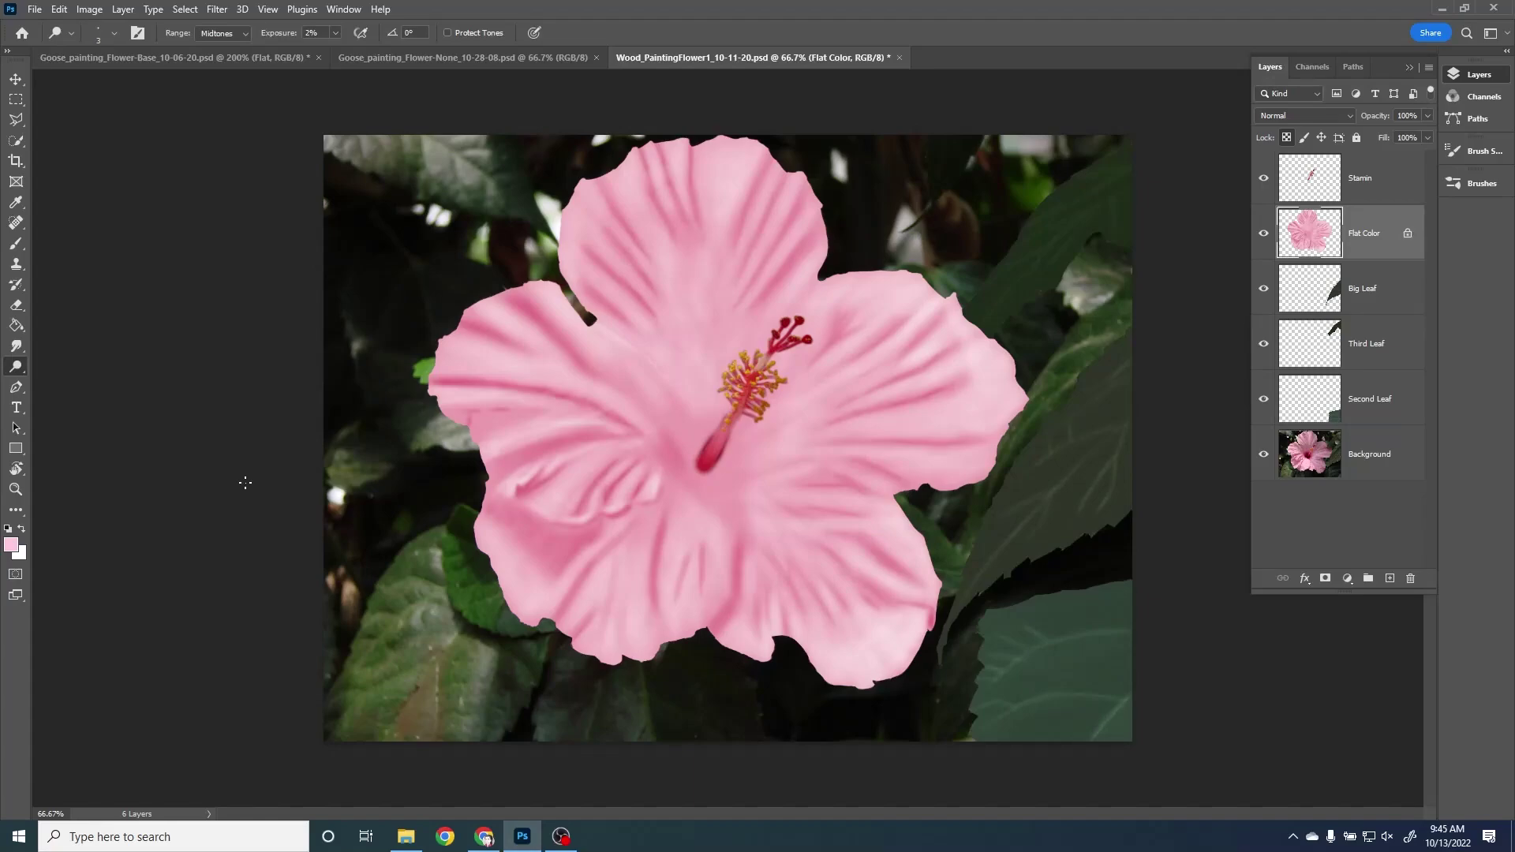
Return to the Goose_painting_Flower-Base_10-06-20 document with the partly shaded flat flower
{"action": "left_click", "coordinate": [452, 59]}
{"action": "left_click", "coordinate": [252, 59]}
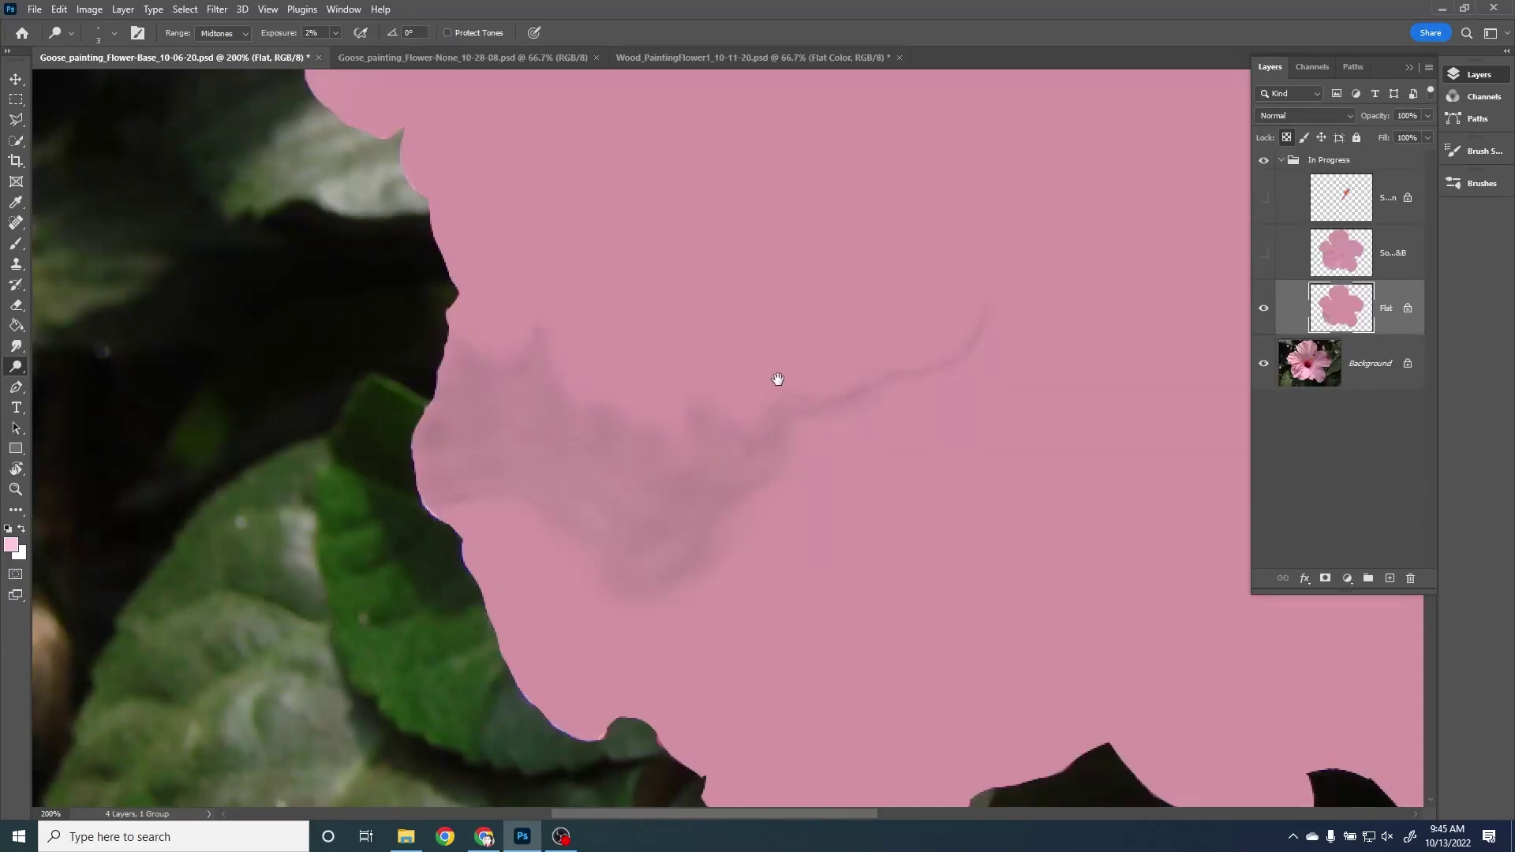
{"action": "mouse_move", "coordinate": [777, 379]}
{"action": "left_mouse_down"}
{"action": "mouse_move", "coordinate": [816, 534]}
{"action": "mouse_move", "coordinate": [774, 523]}
{"action": "left_mouse_up"}
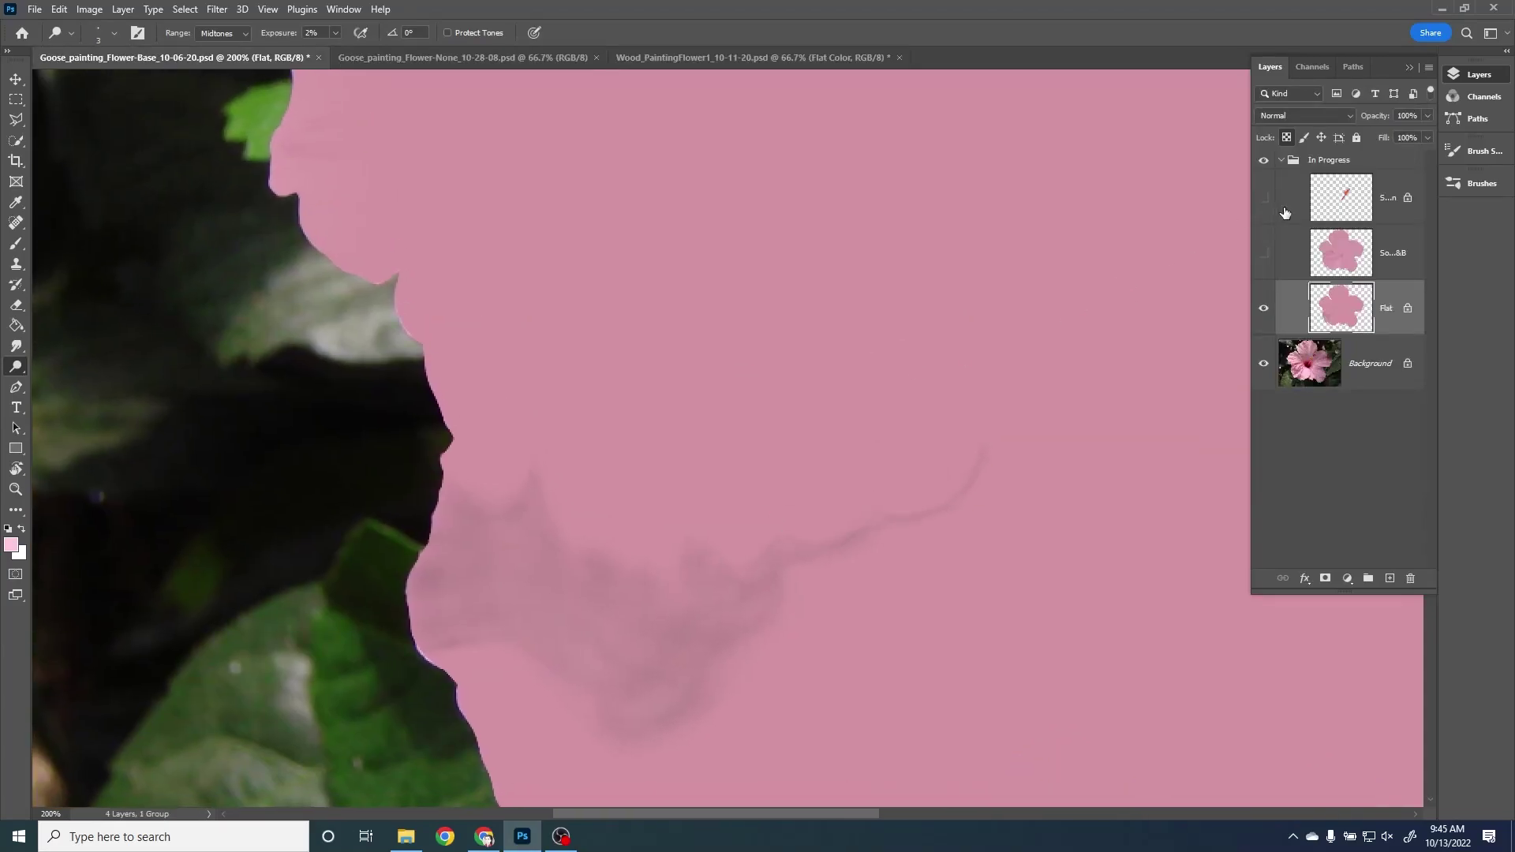
Hide the Flat layer and show the shaded flower layer above it to examine its petal creases
{"action": "left_click", "coordinate": [1264, 309]}
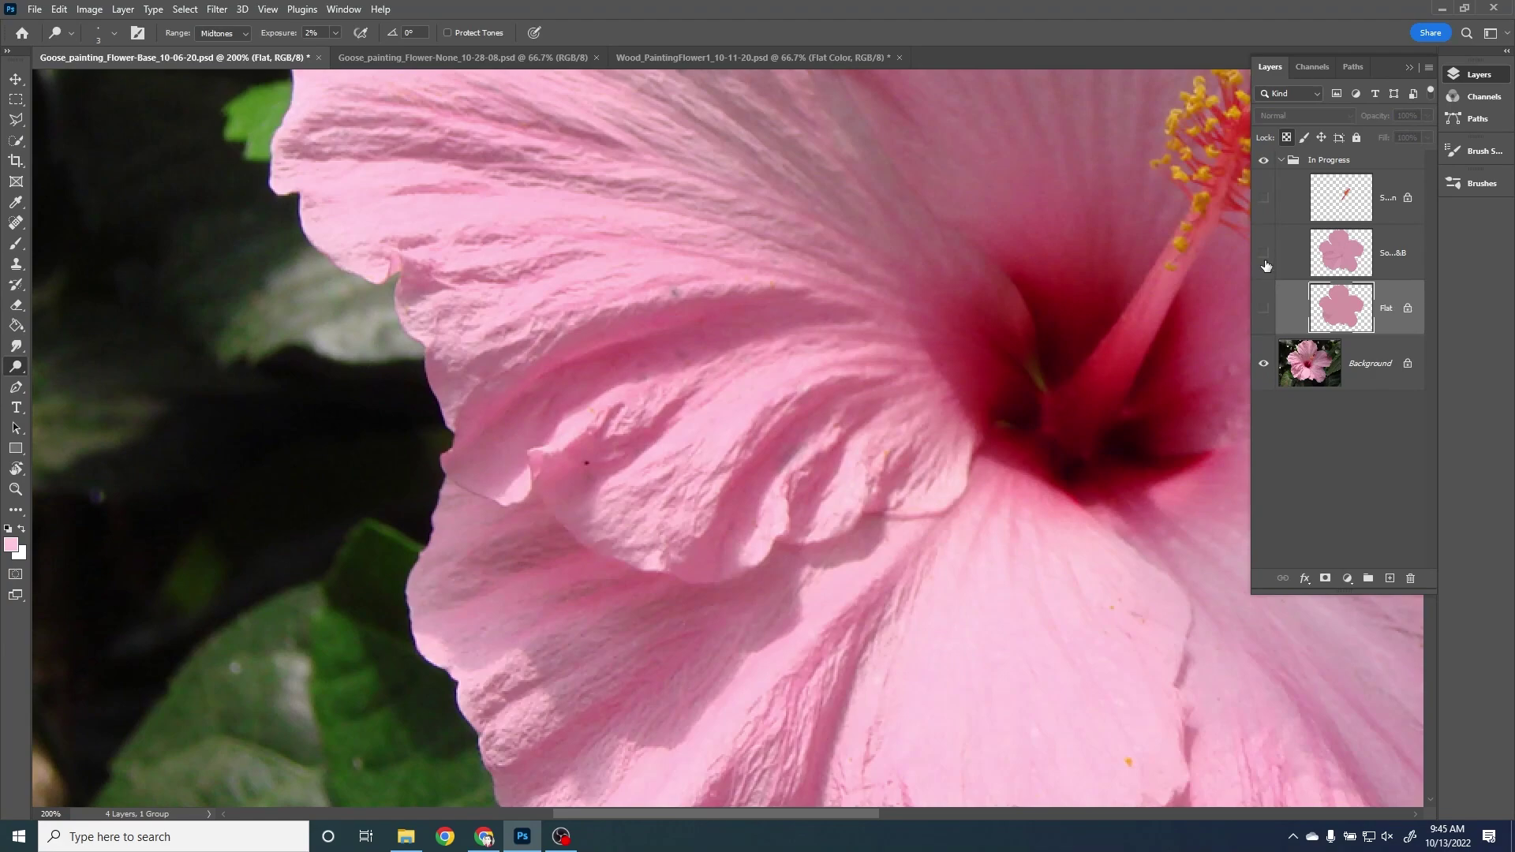
{"action": "left_click", "coordinate": [1264, 253]}
{"action": "mouse_move", "coordinate": [1013, 545]}
{"action": "left_mouse_down"}
{"action": "mouse_move", "coordinate": [845, 487]}
{"action": "mouse_move", "coordinate": [857, 426]}
{"action": "left_mouse_up"}
{"action": "key", "text": "ctrl+minus"}
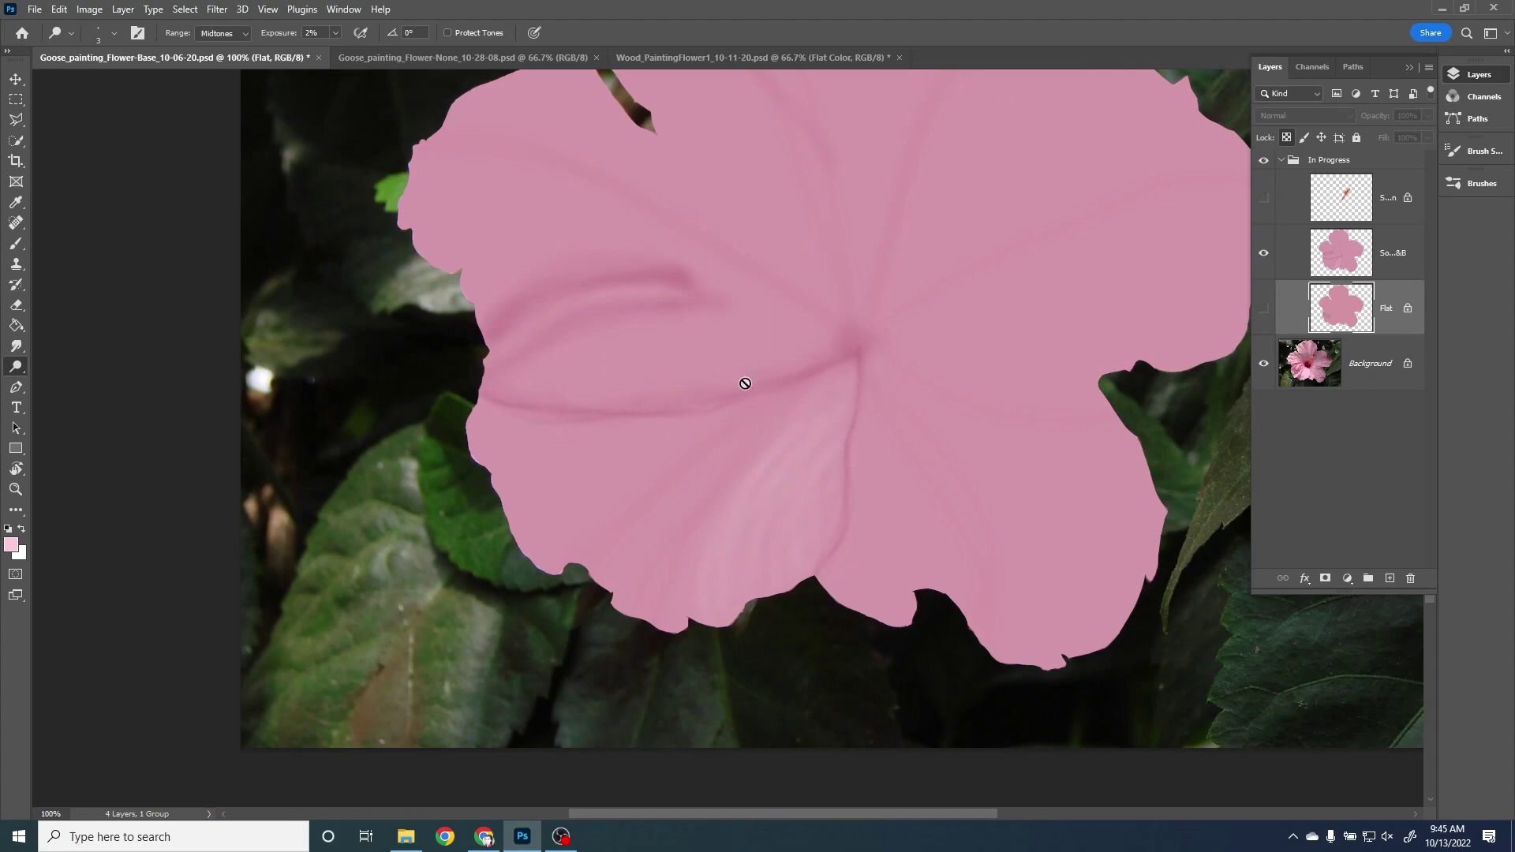
{"action": "left_click_drag", "start_coordinate": [762, 289], "coordinate": [726, 365]}
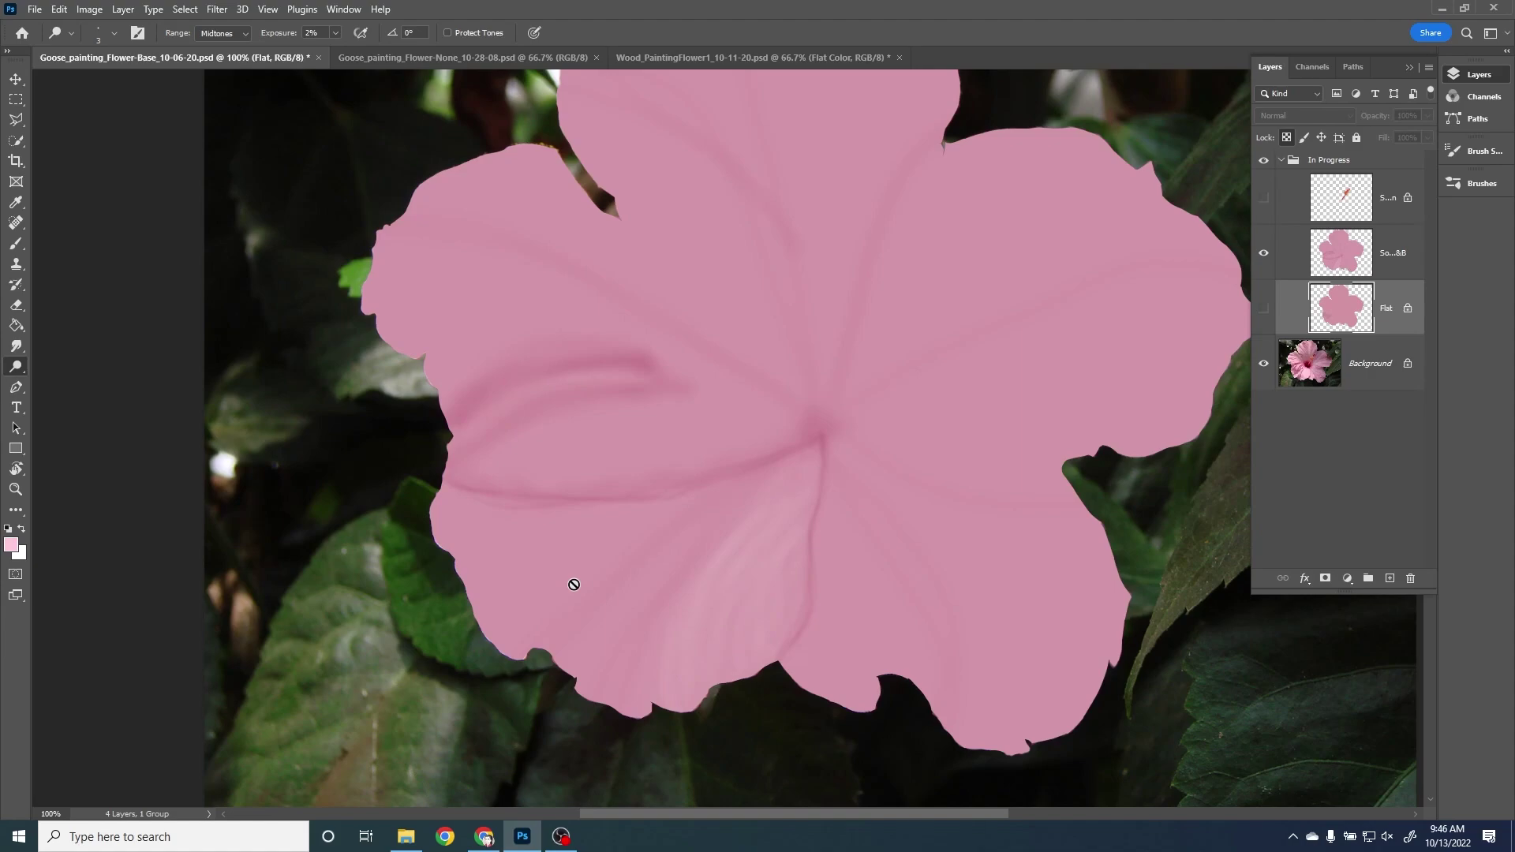
Hide the shaded flower layer and make the Flat layer visible again, viewing the whole flower
{"action": "left_click", "coordinate": [1263, 254]}
{"action": "left_click", "coordinate": [1263, 309]}
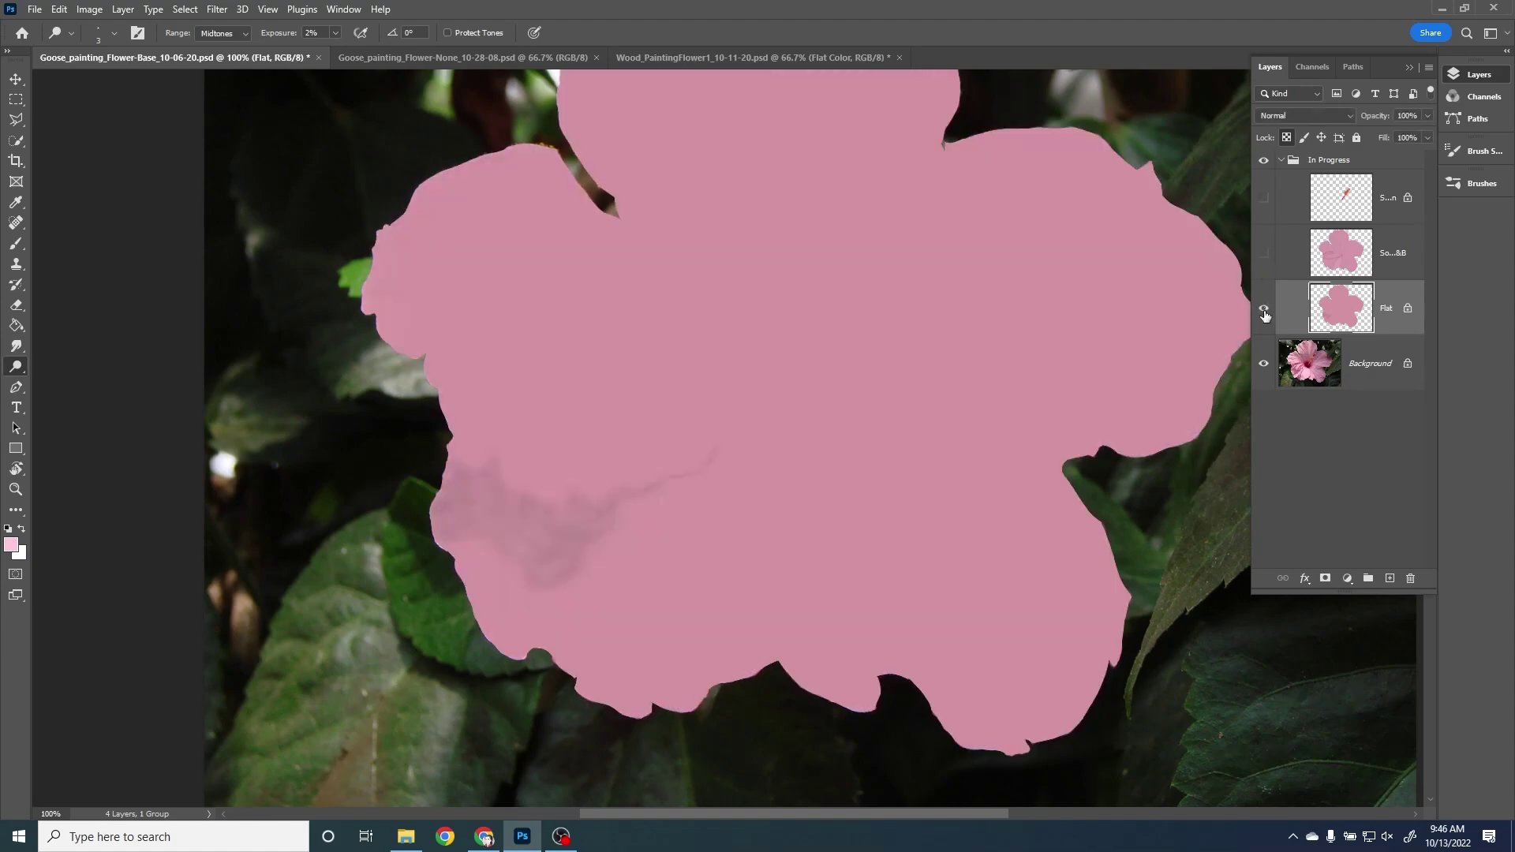
{"action": "left_click_drag", "start_coordinate": [811, 423], "coordinate": [701, 553]}
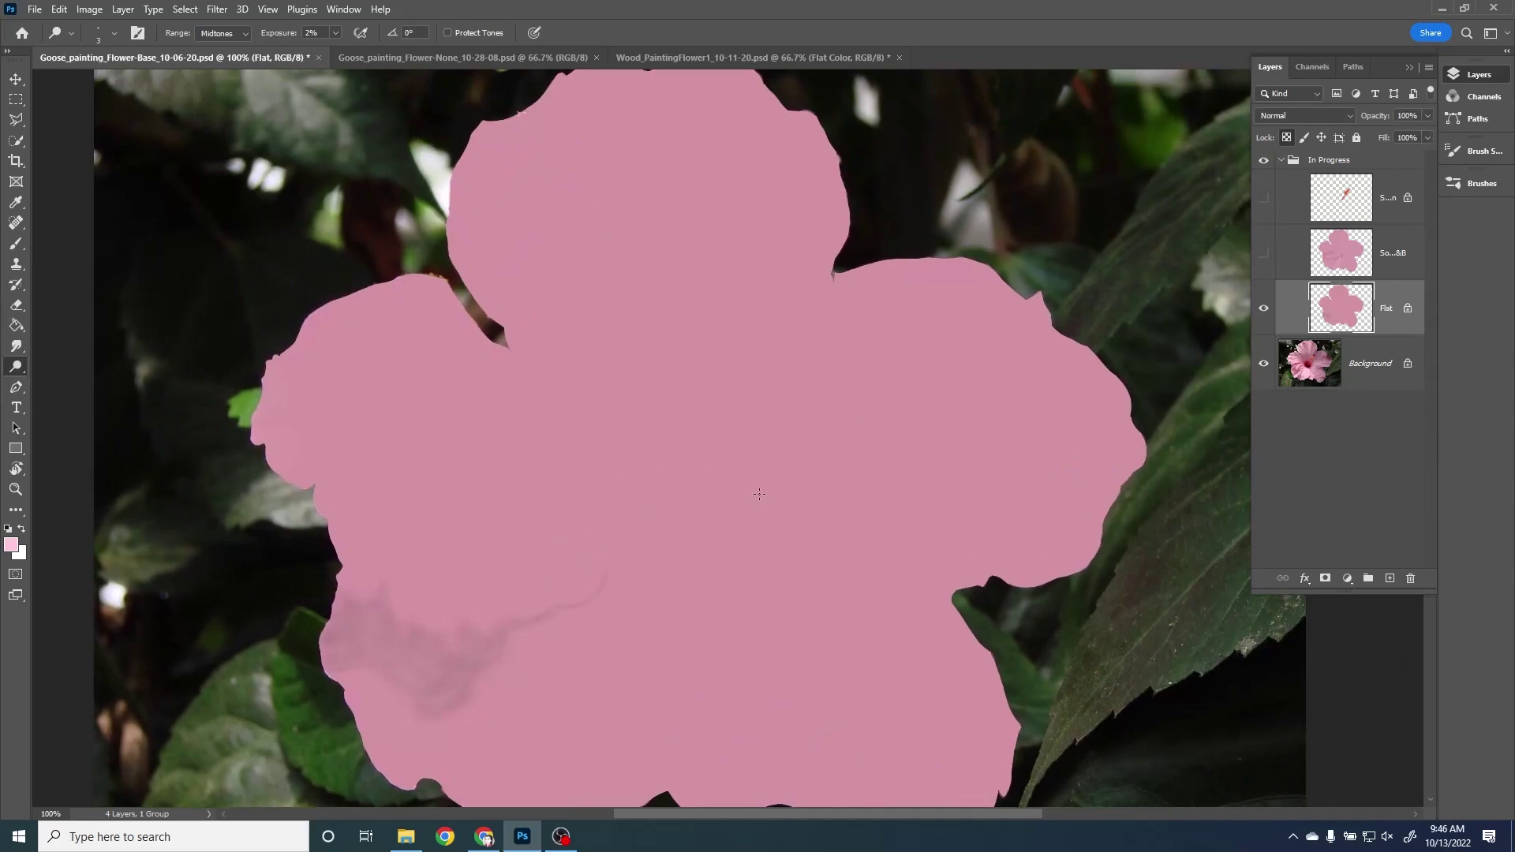
{"action": "key", "text": "ctrl+minus"}
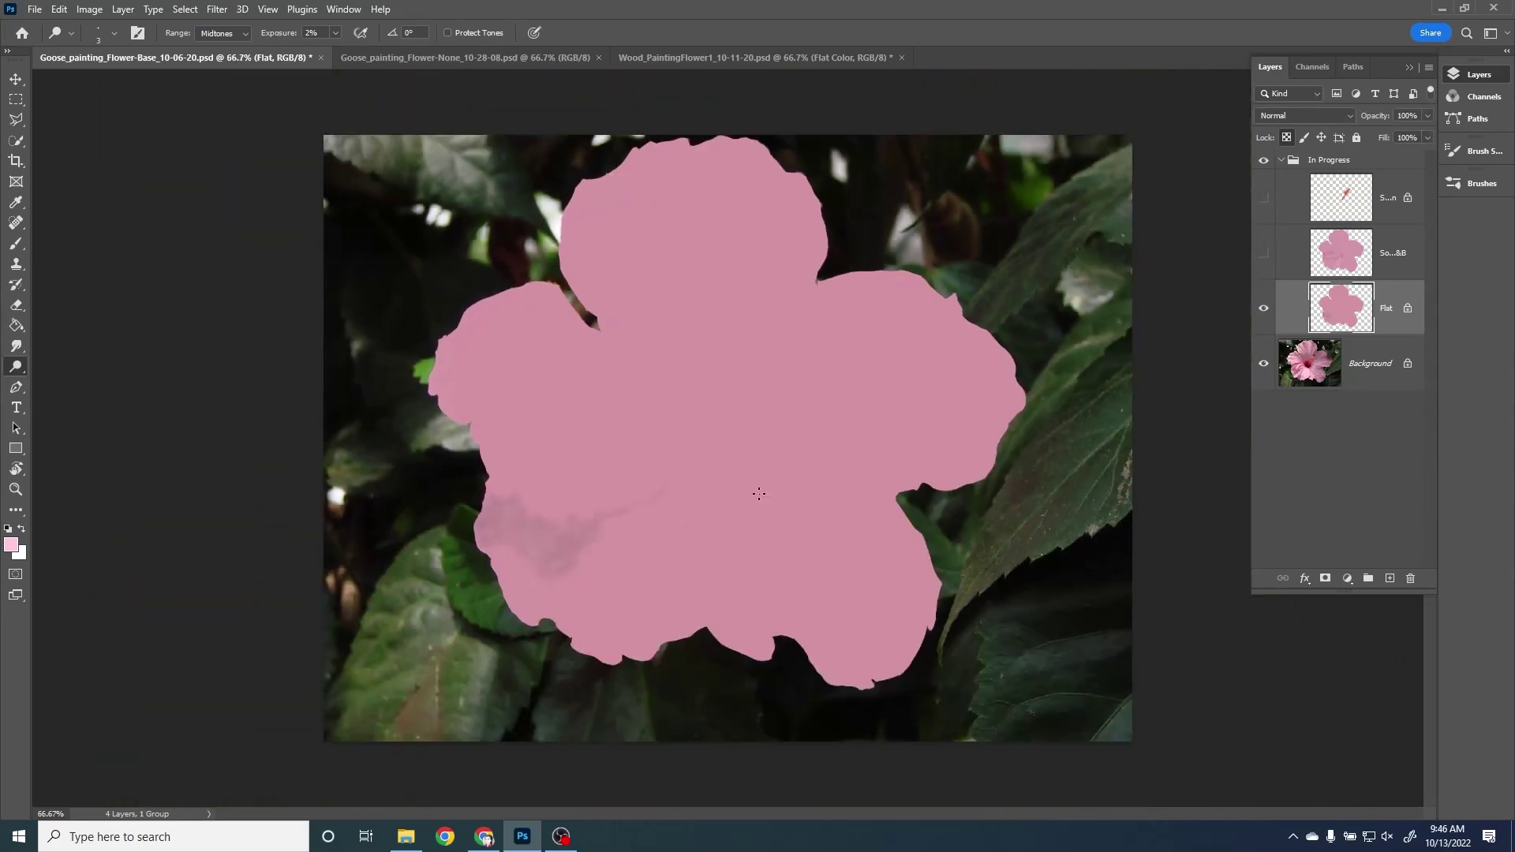